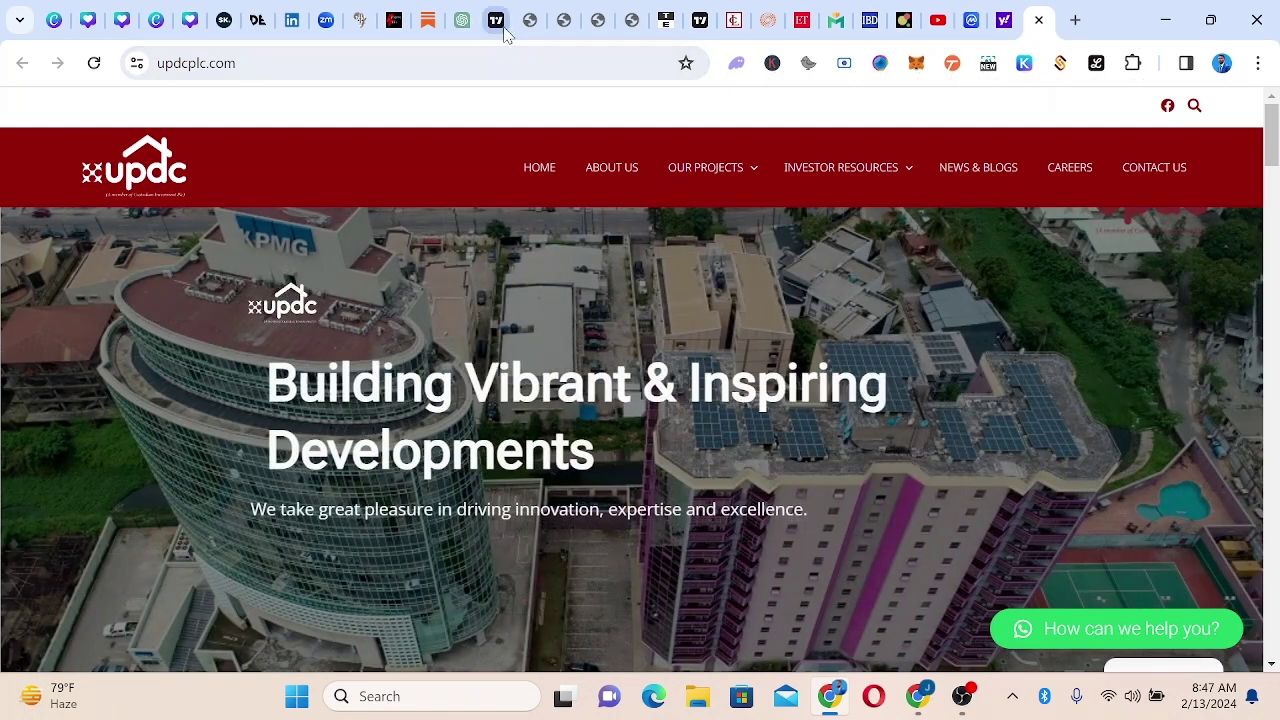
- Zoom the UPDC daily Heikin Ashi chart onto late-January to mid-February candles, leaving space into March
click(499, 22)
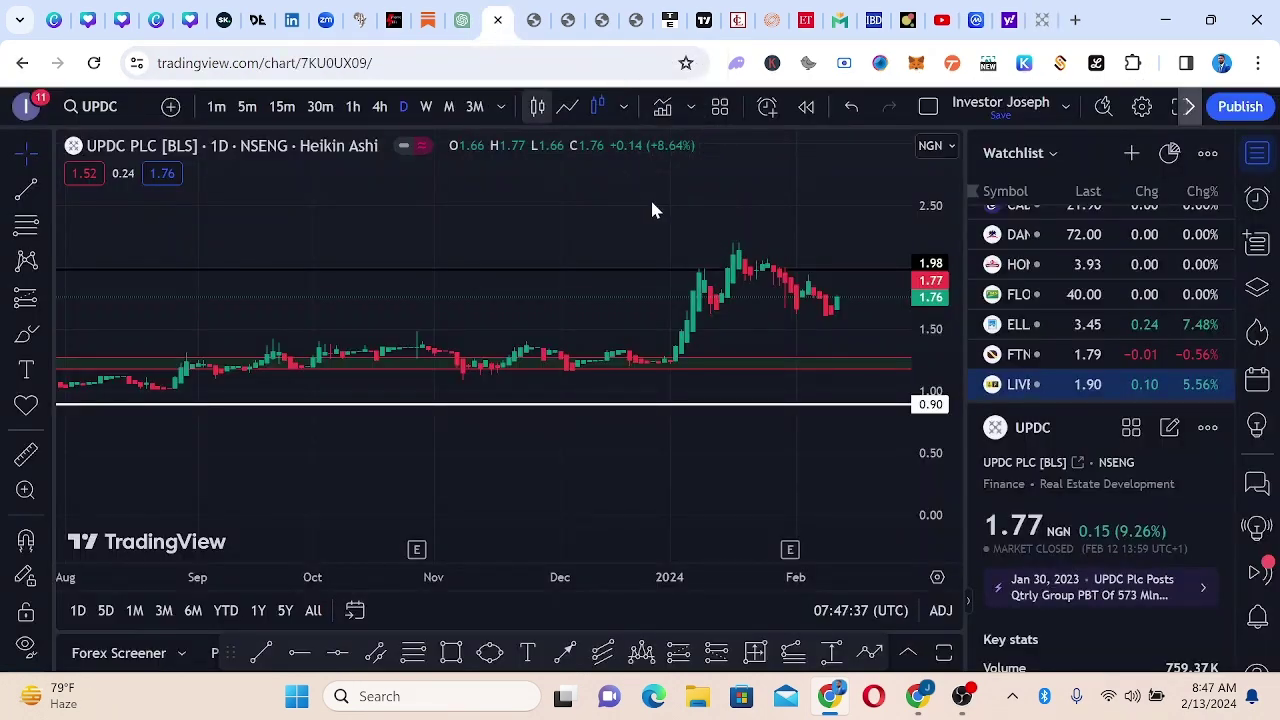
scroll(859, 276, up, 3)
scroll(820, 278, up, 2)
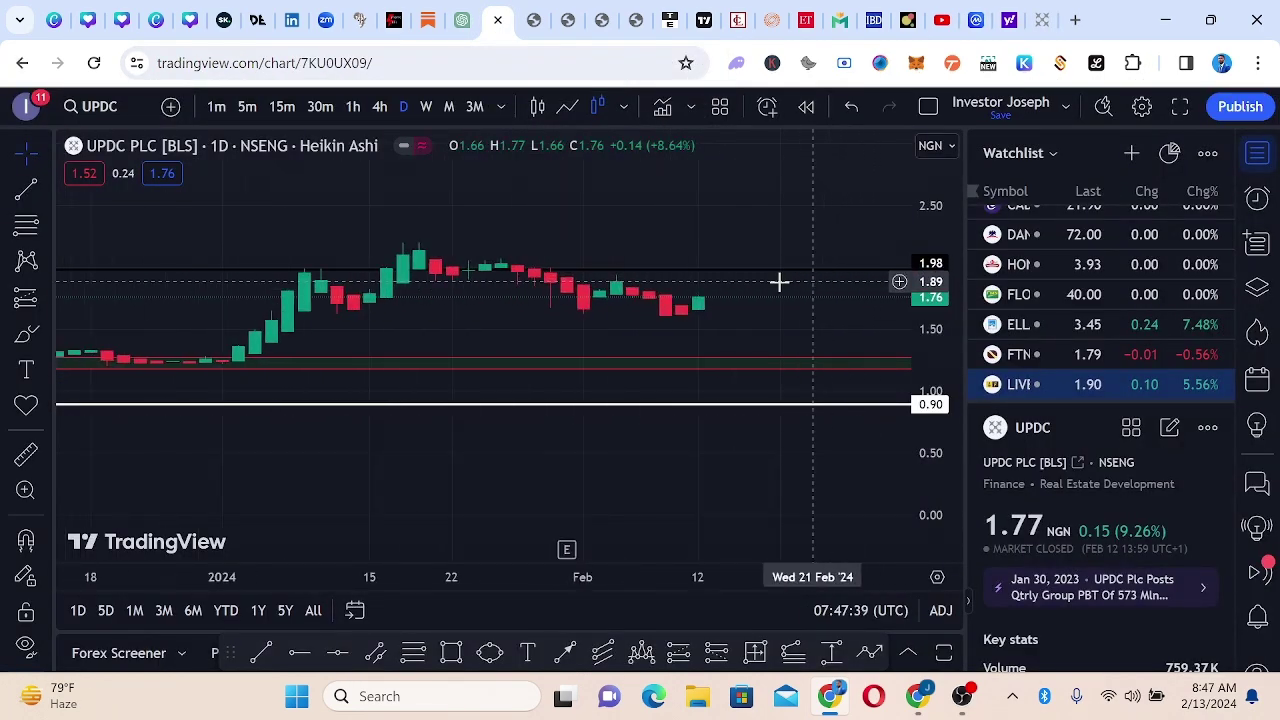
mouse_move(703, 286)
mouse_down()
mouse_move(700, 349)
mouse_move(640, 345)
mouse_up()
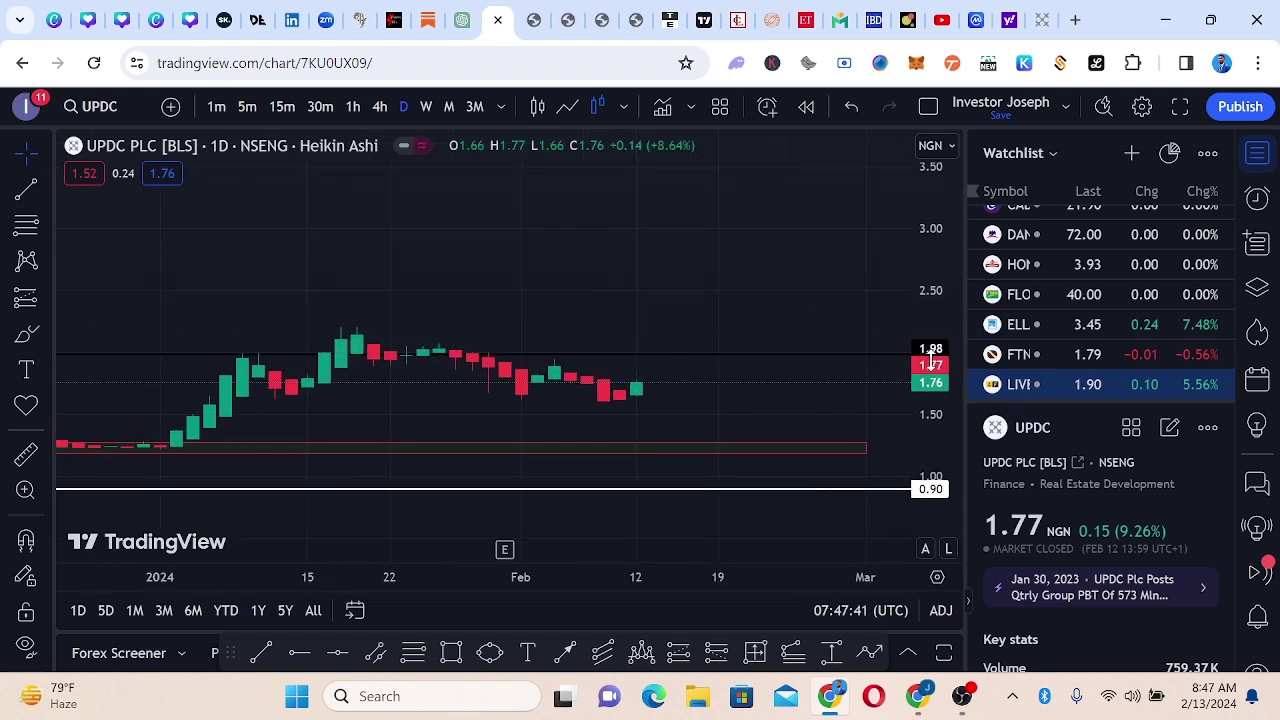
mouse_move(797, 345)
mouse_down()
mouse_move(838, 383)
mouse_move(638, 337)
mouse_up()
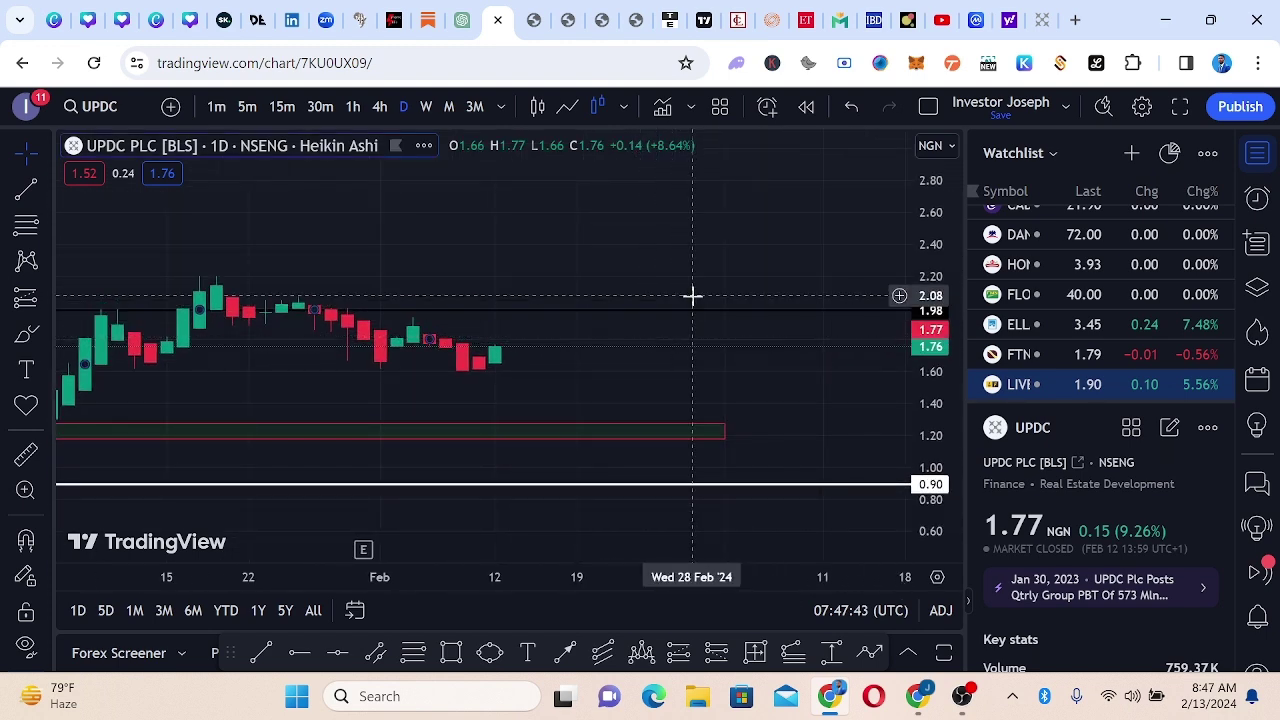
scroll(700, 297, up, 2)
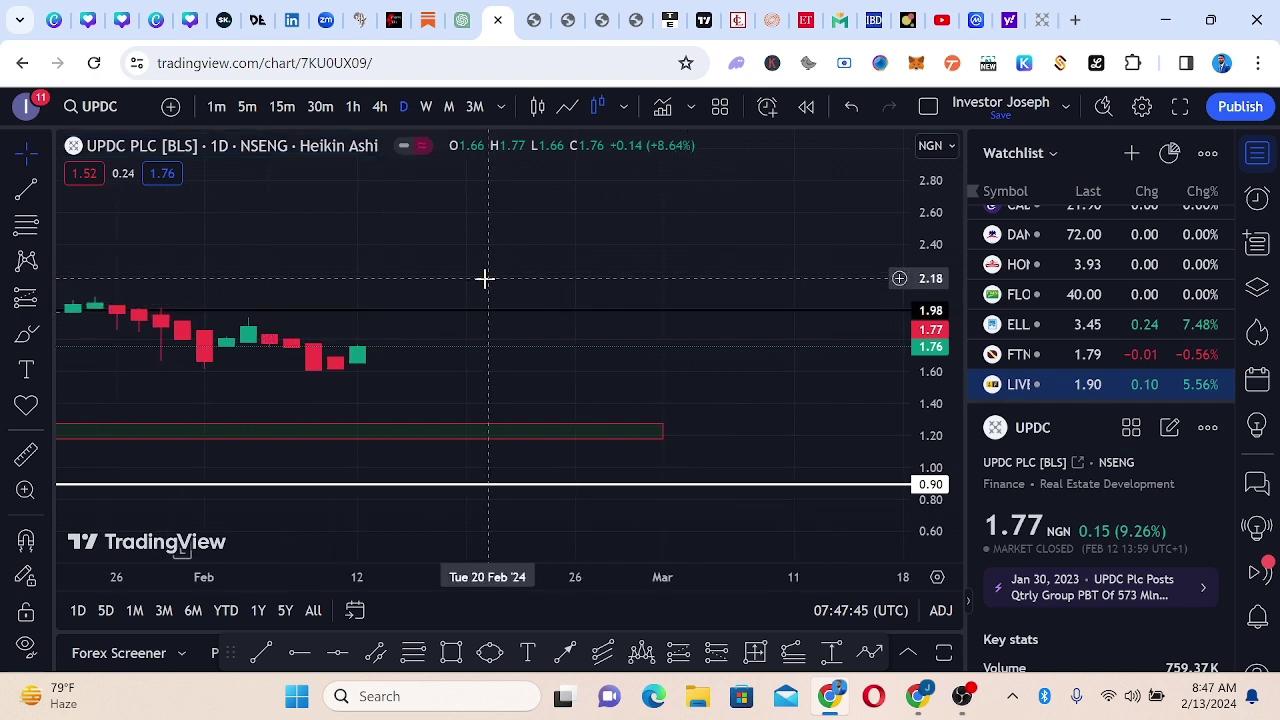
drag(486, 277, 499, 335)
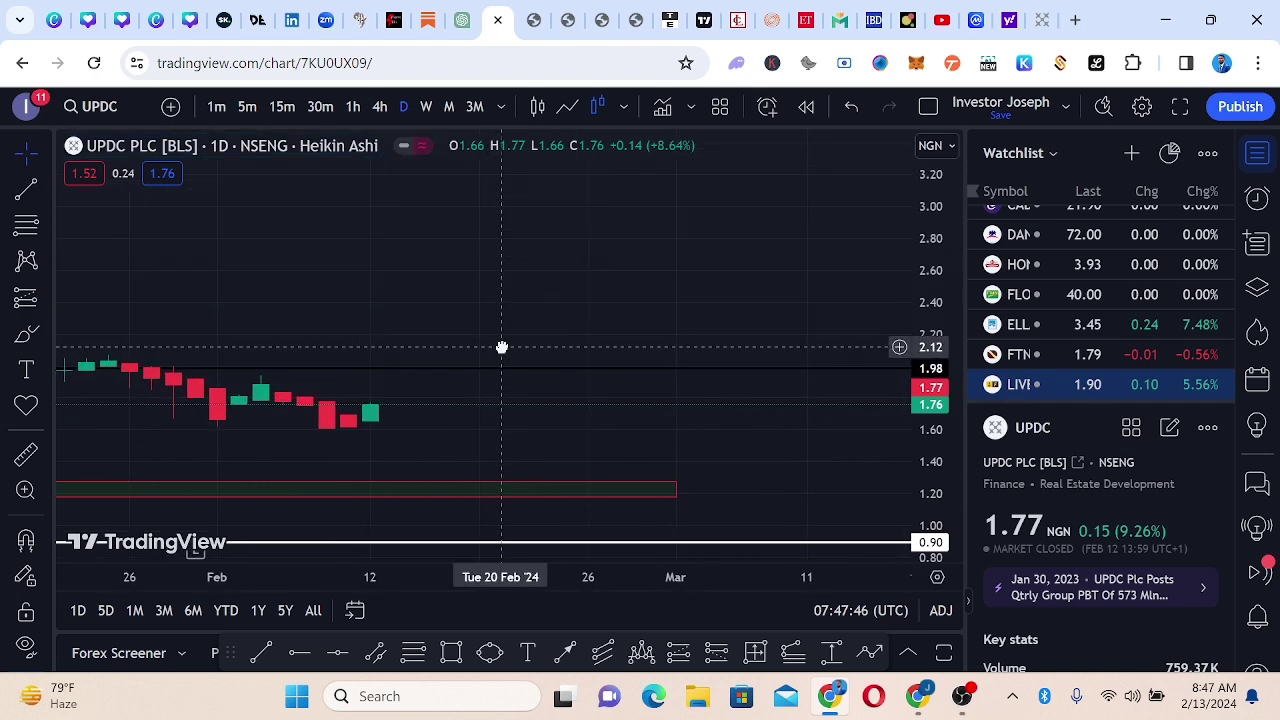
- Flip through the Q1, Q2, Q3 and year-end 2023 statement PDFs, then return to updcplc.com's service tiles
click(533, 20)
click(566, 20)
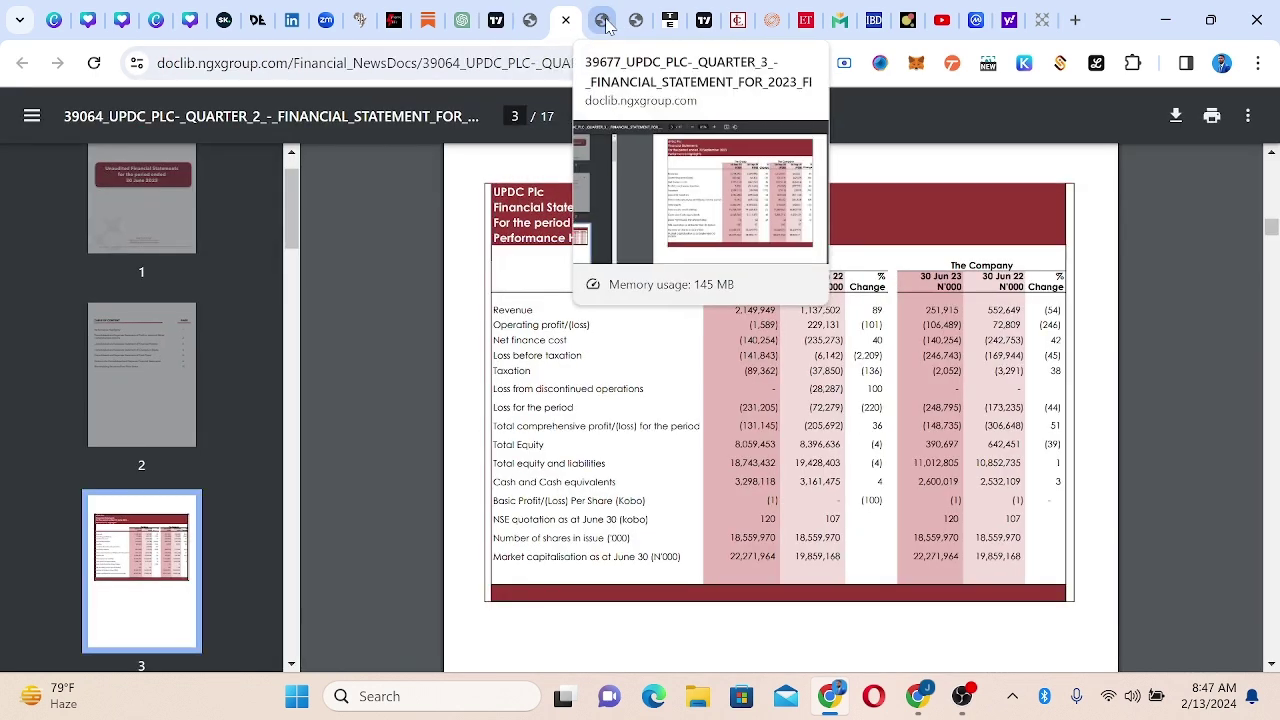
click(605, 22)
click(633, 22)
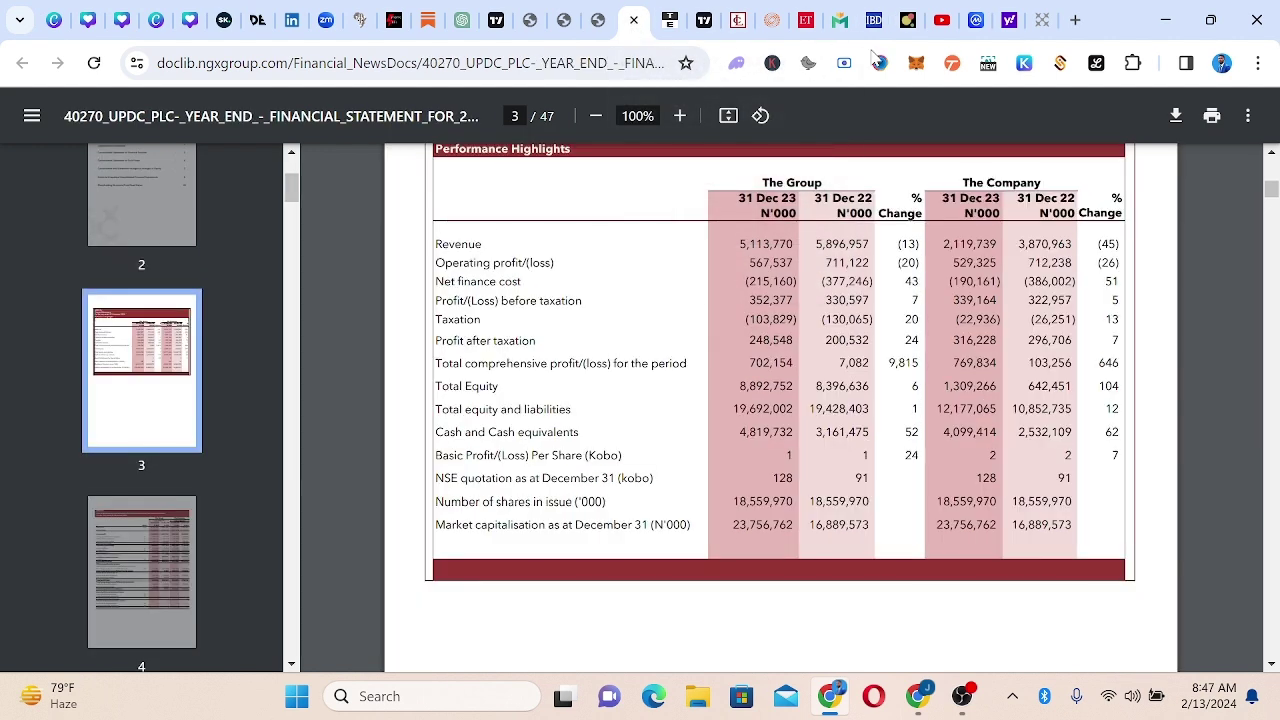
click(1042, 20)
scroll(877, 303, down, 5)
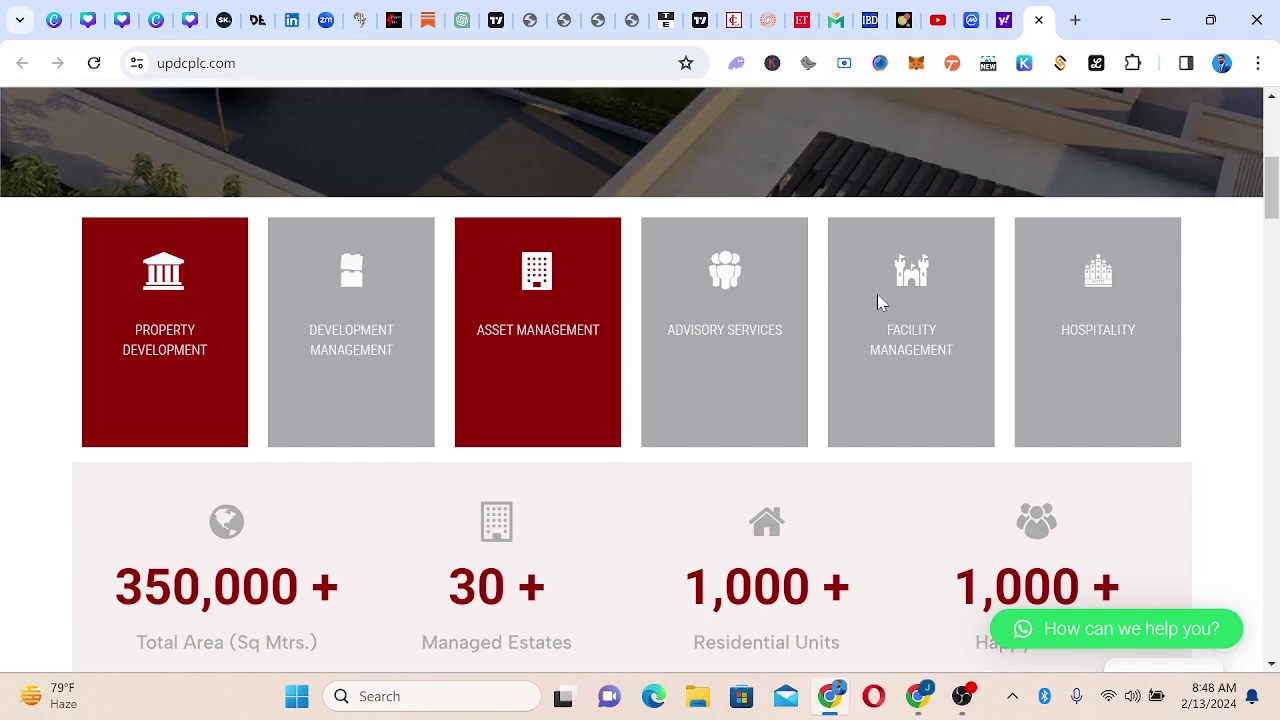
- Scroll through the UPDC homepage stats and Our Projects cards, then jump back to the top
scroll(878, 302, down, 3)
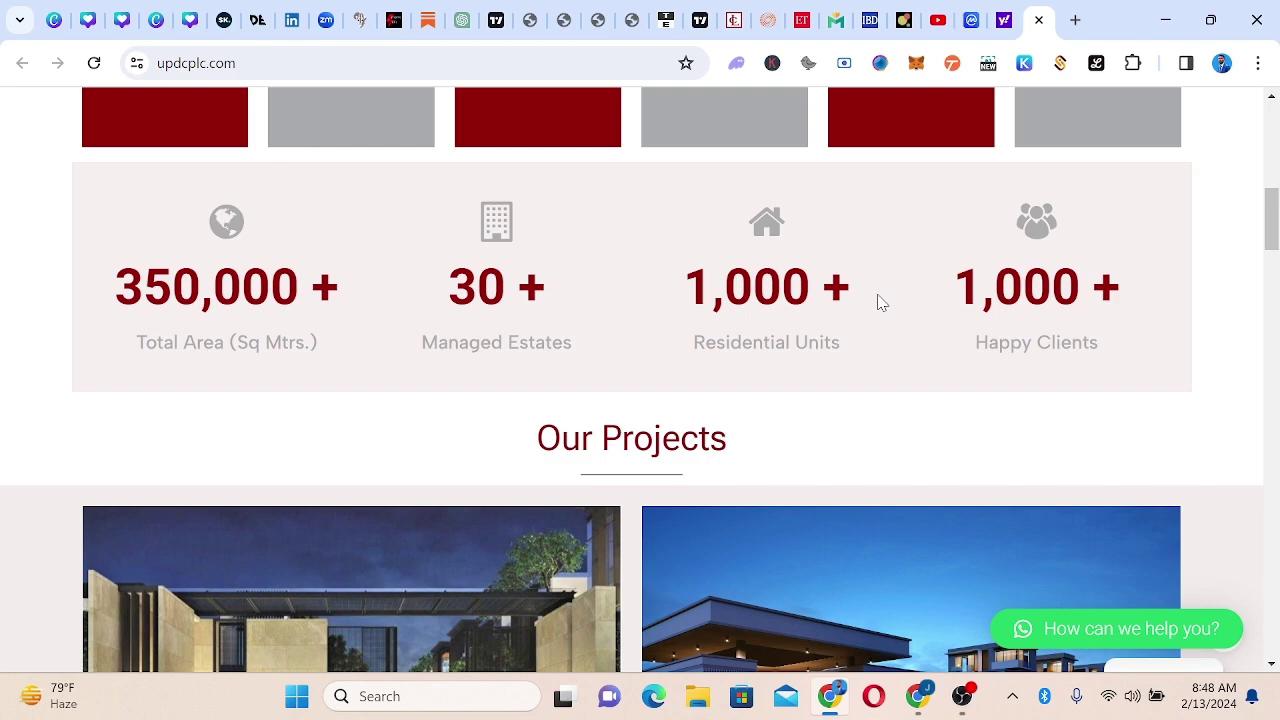
scroll(878, 302, down, 1)
scroll(878, 302, down, 3)
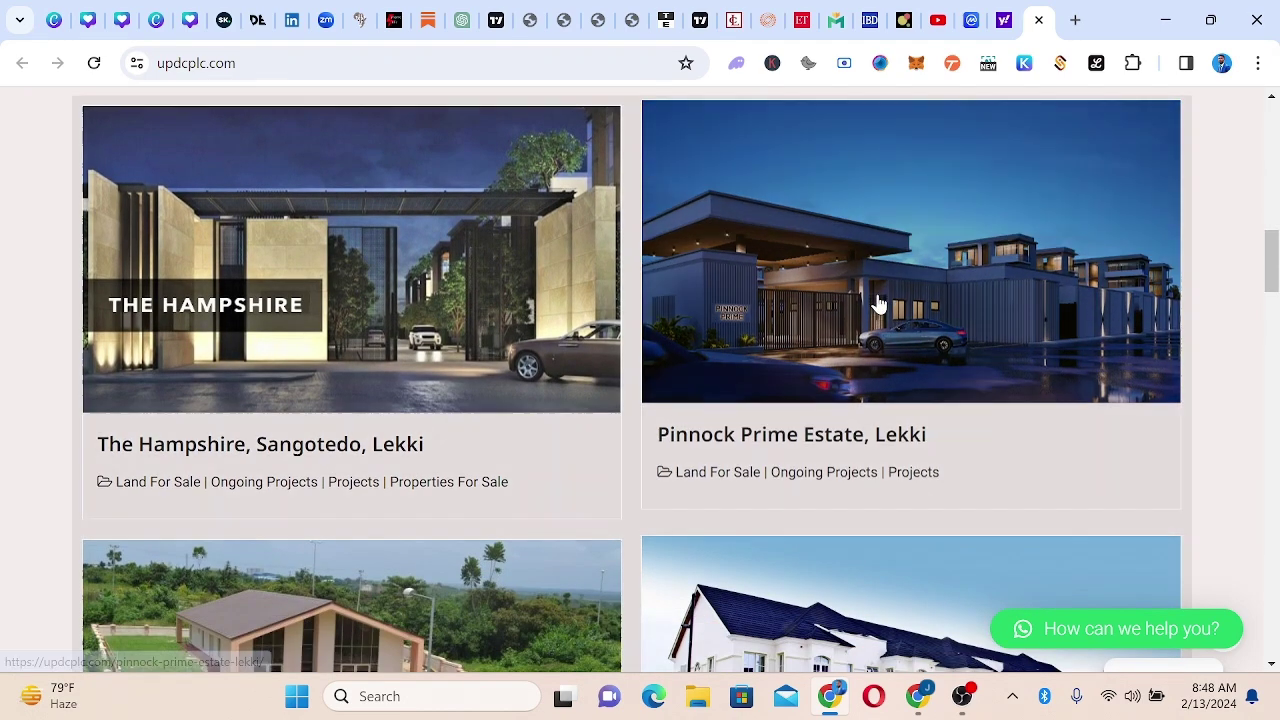
scroll(878, 305, down, 10)
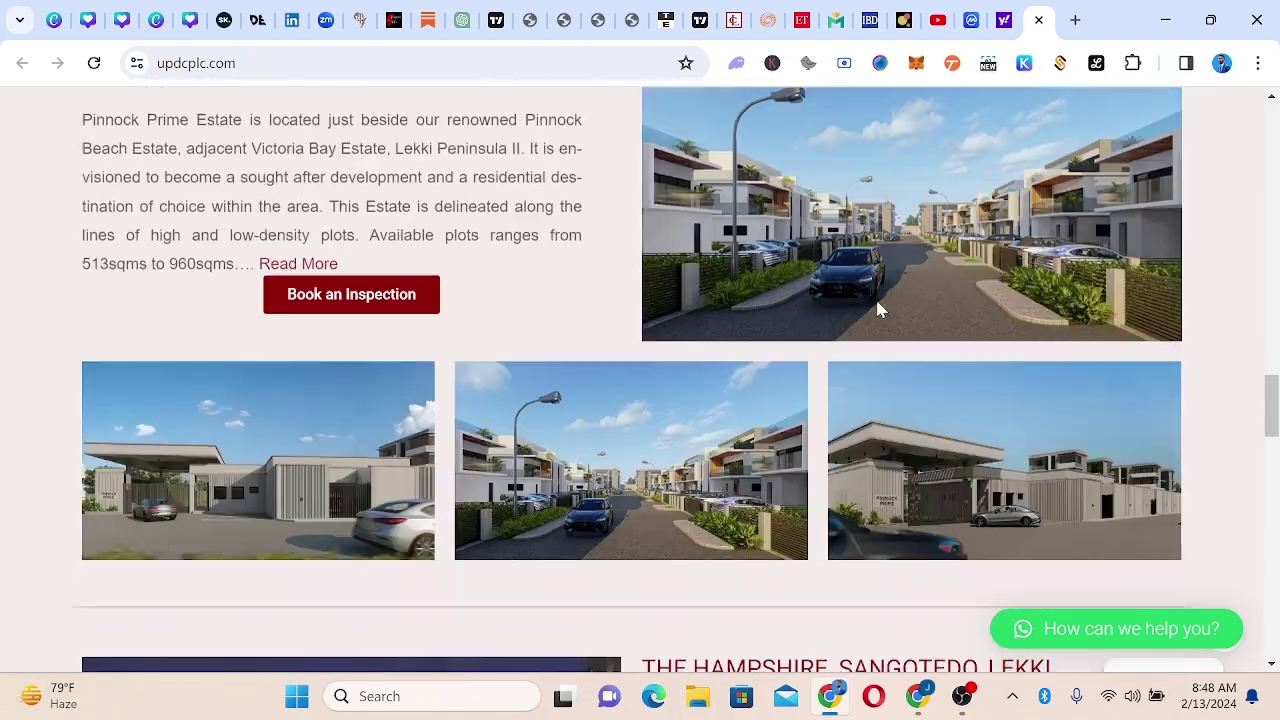
scroll(878, 305, down, 10)
key(Home)
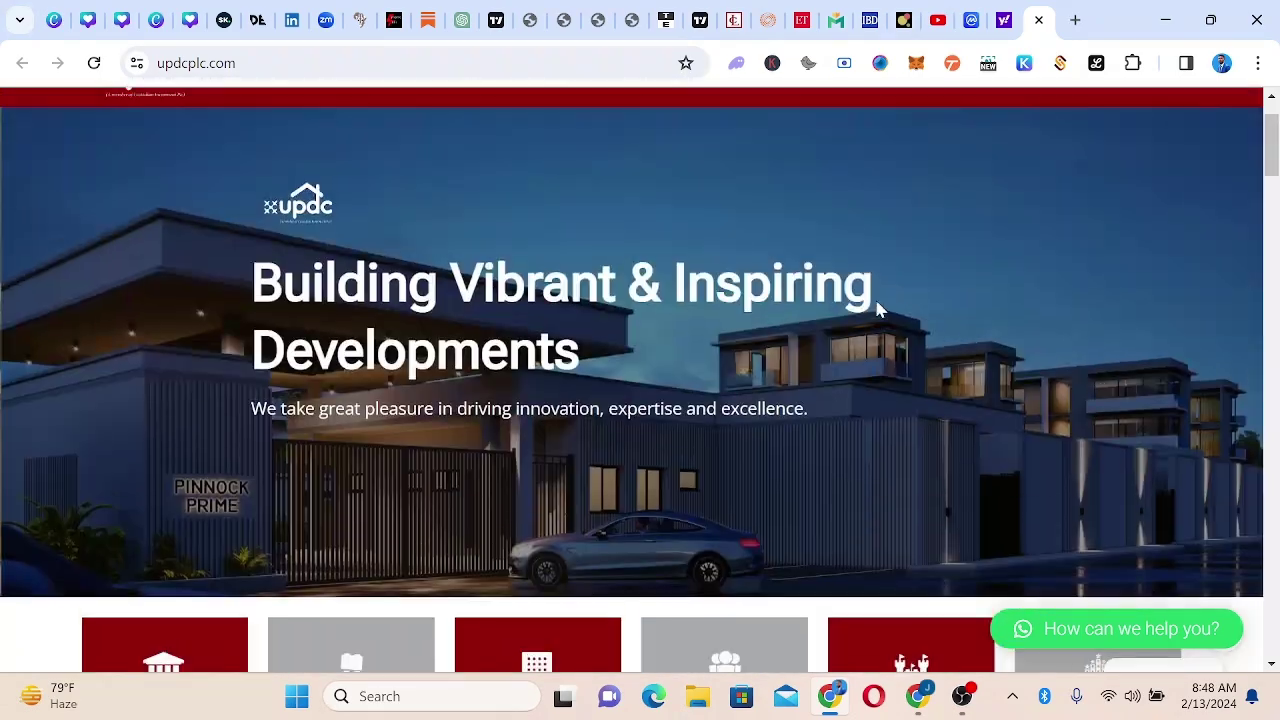
- View the Investors Palace YouTube Videos page, then go back to the UPDC homepage
click(938, 19)
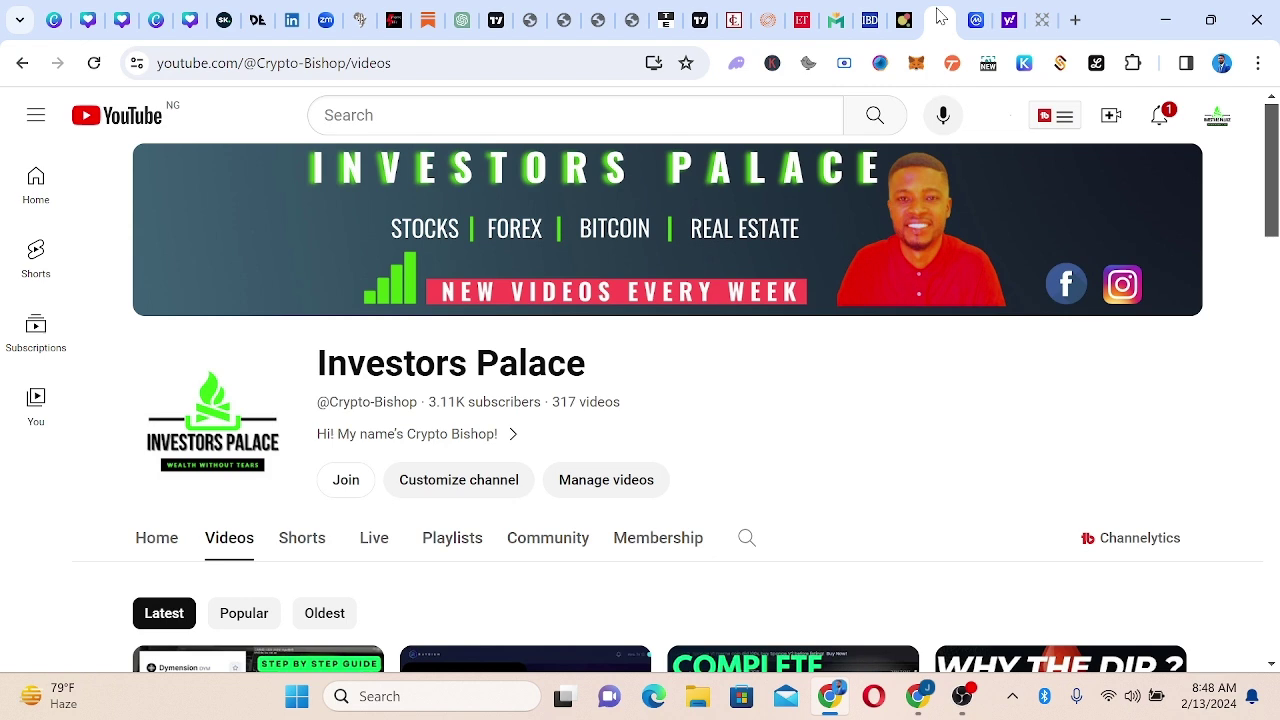
click(1042, 20)
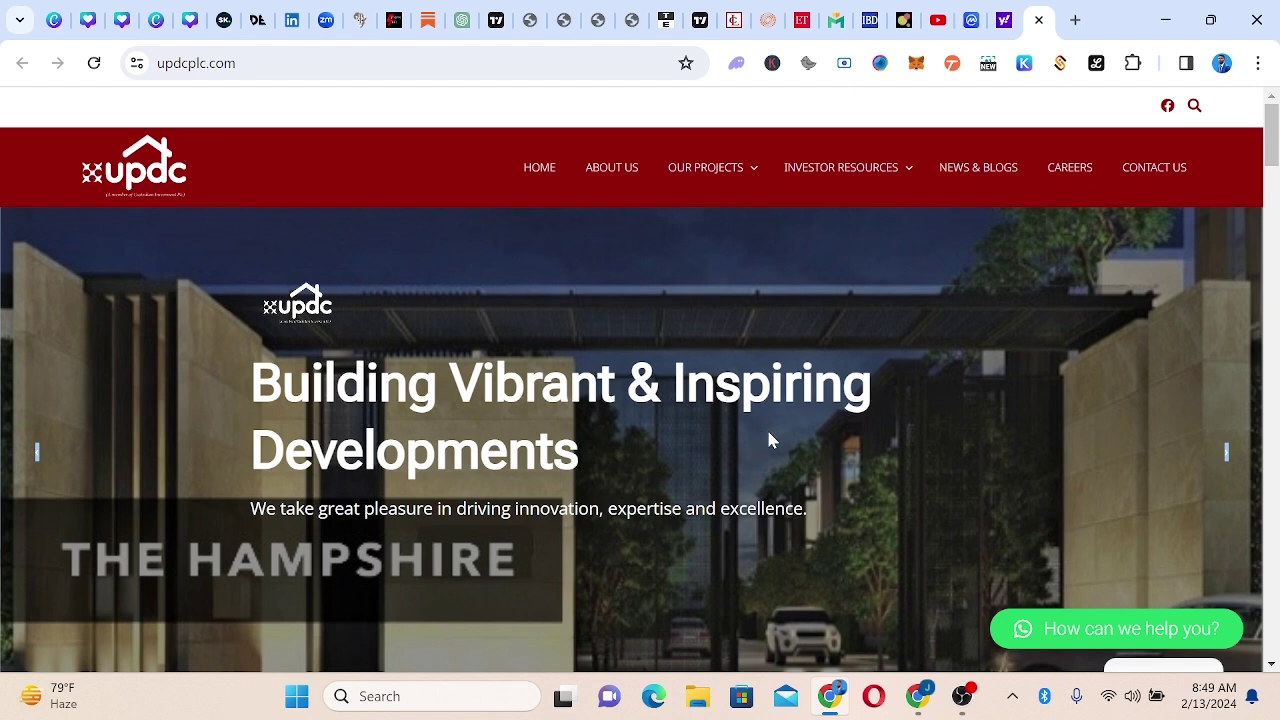
- Scroll to the homepage stats: 350,000+ sq m, 30+ managed estates, 1,000+ units and clients
scroll(892, 443, down, 6)
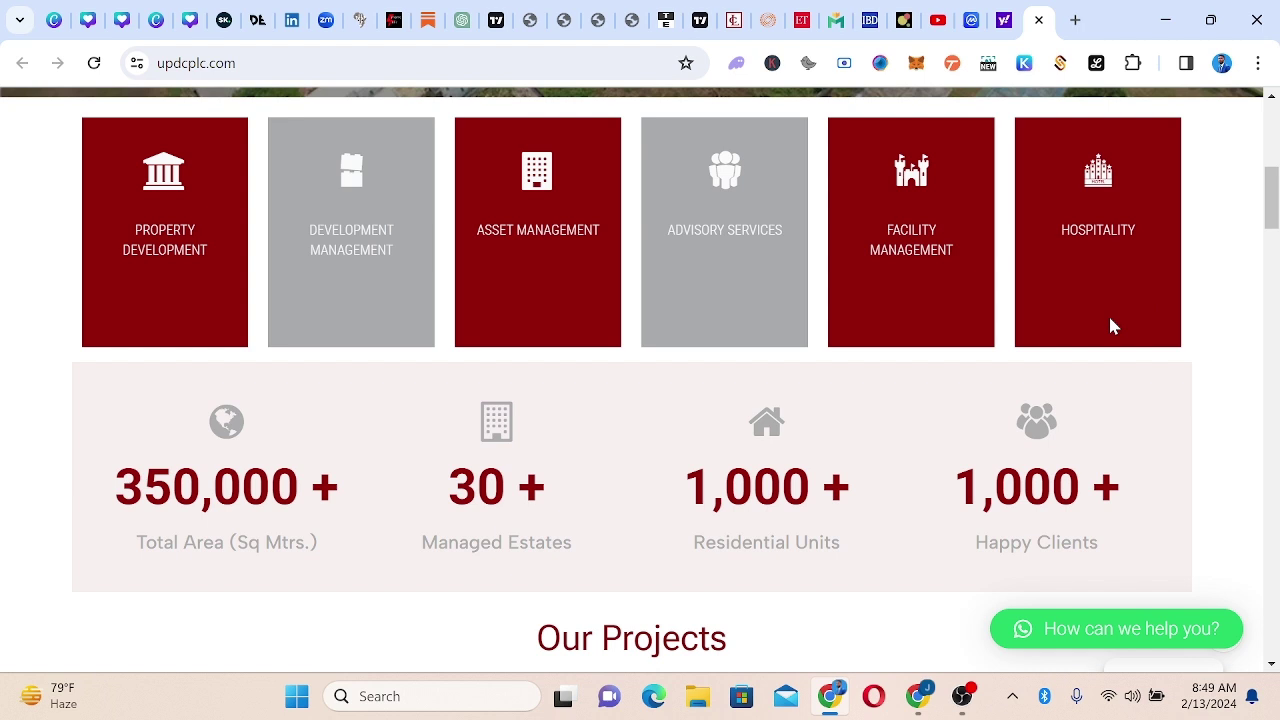
scroll(1110, 326, down, 2)
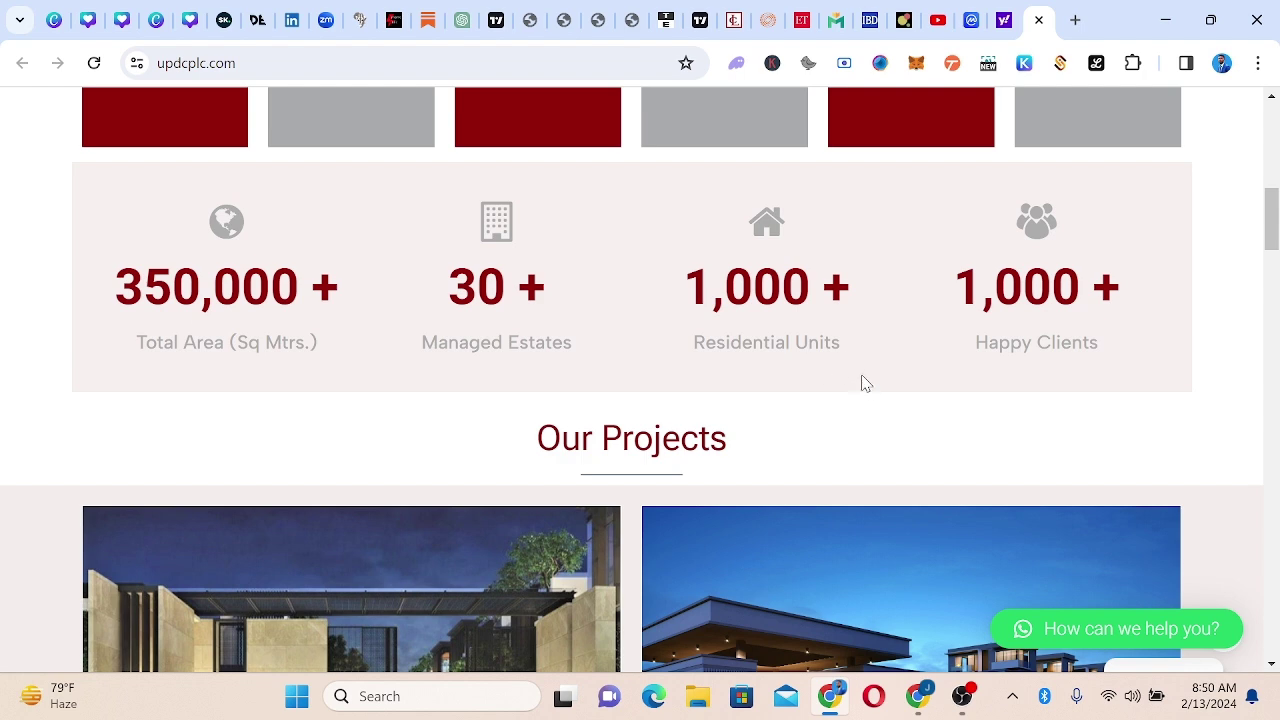
- Scroll through Our Projects to the Golf Estate and Vintage Gardens cards and the YouTube video
scroll(922, 381, down, 4)
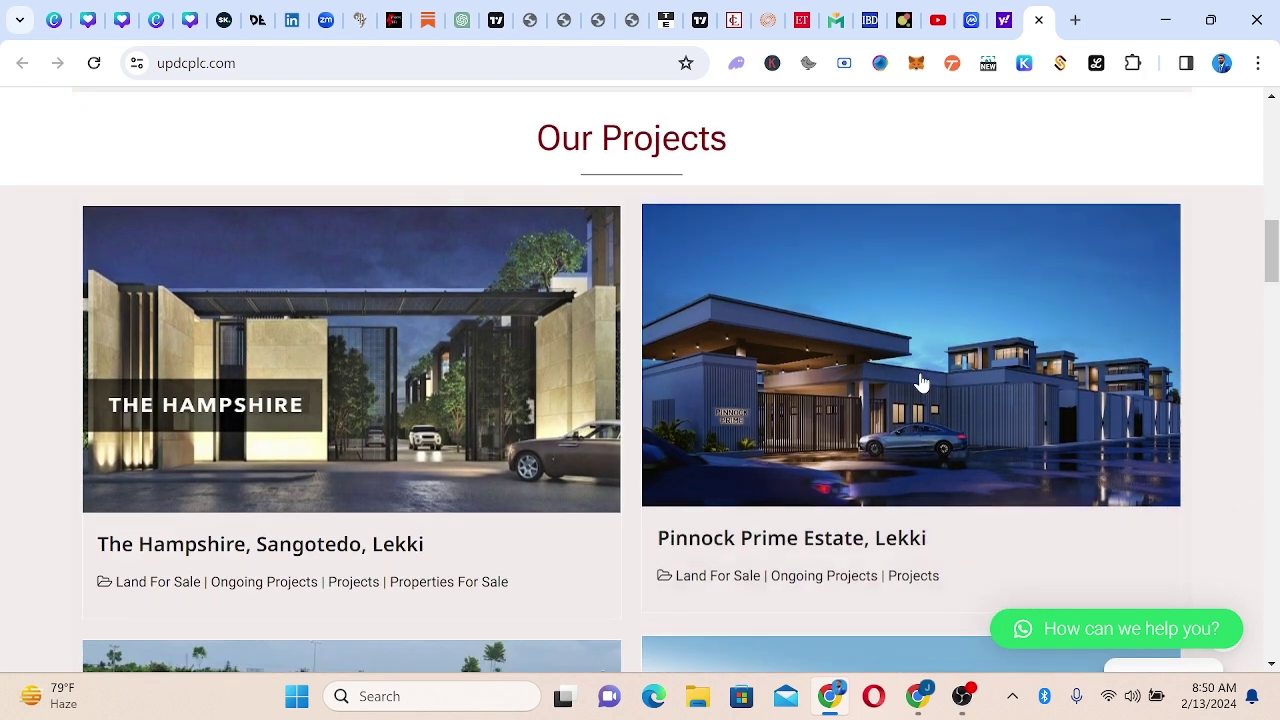
scroll(922, 381, down, 1)
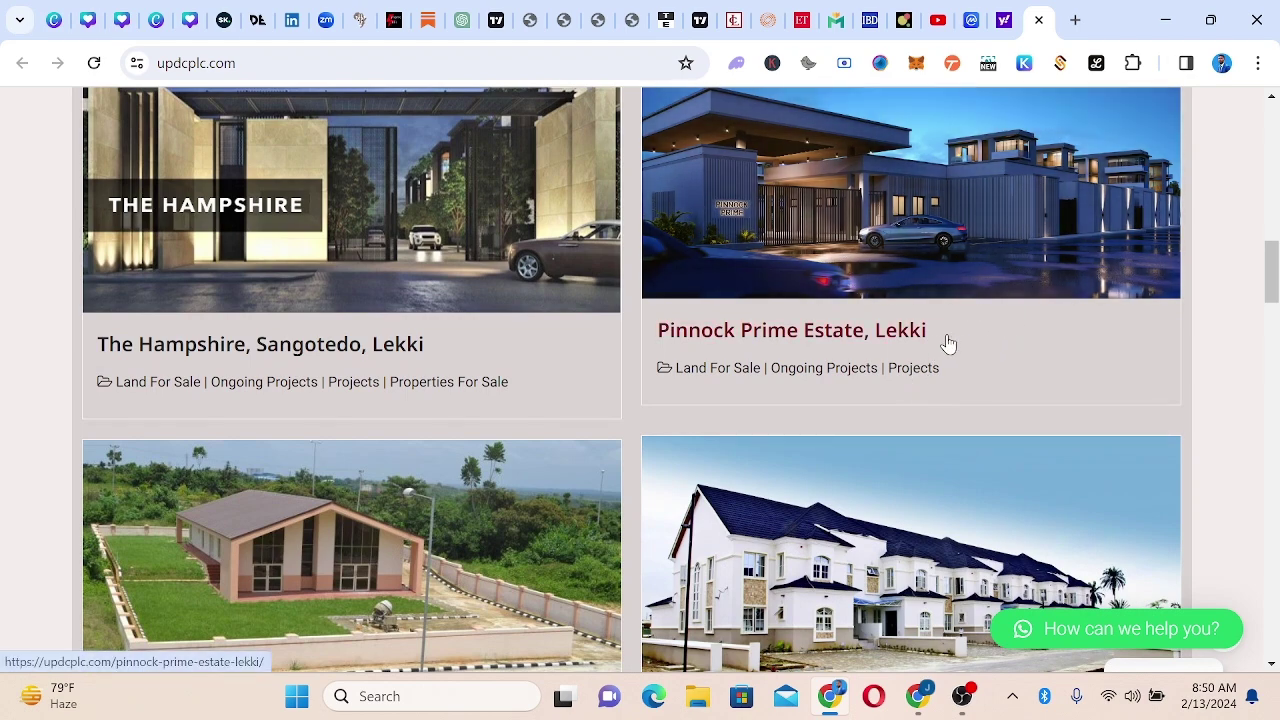
scroll(948, 344, down, 3)
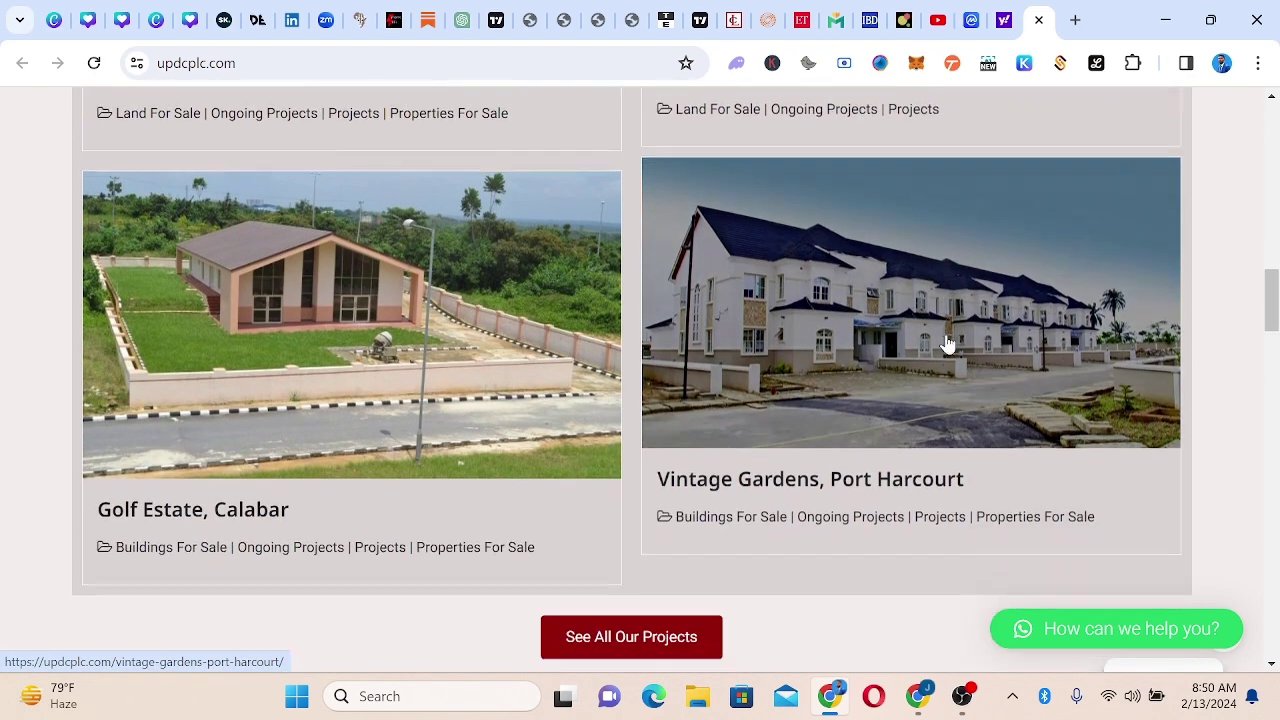
scroll(948, 344, down, 1)
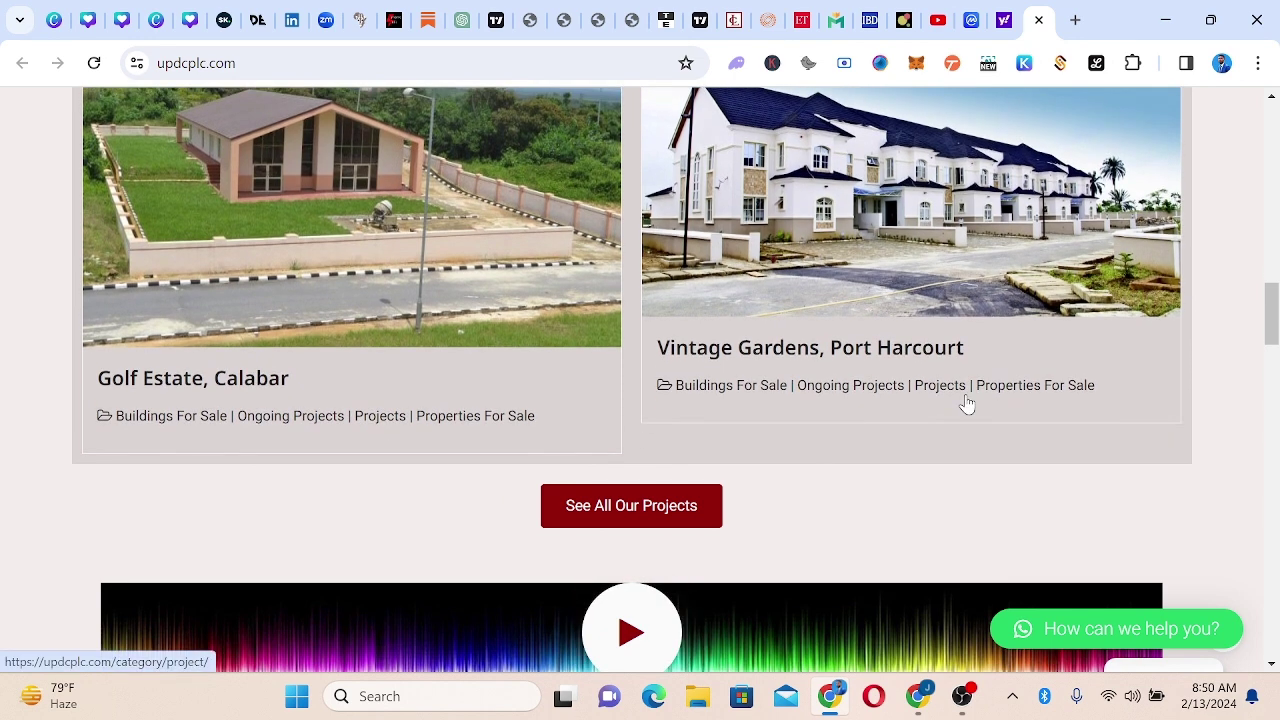
scroll(965, 403, down, 2)
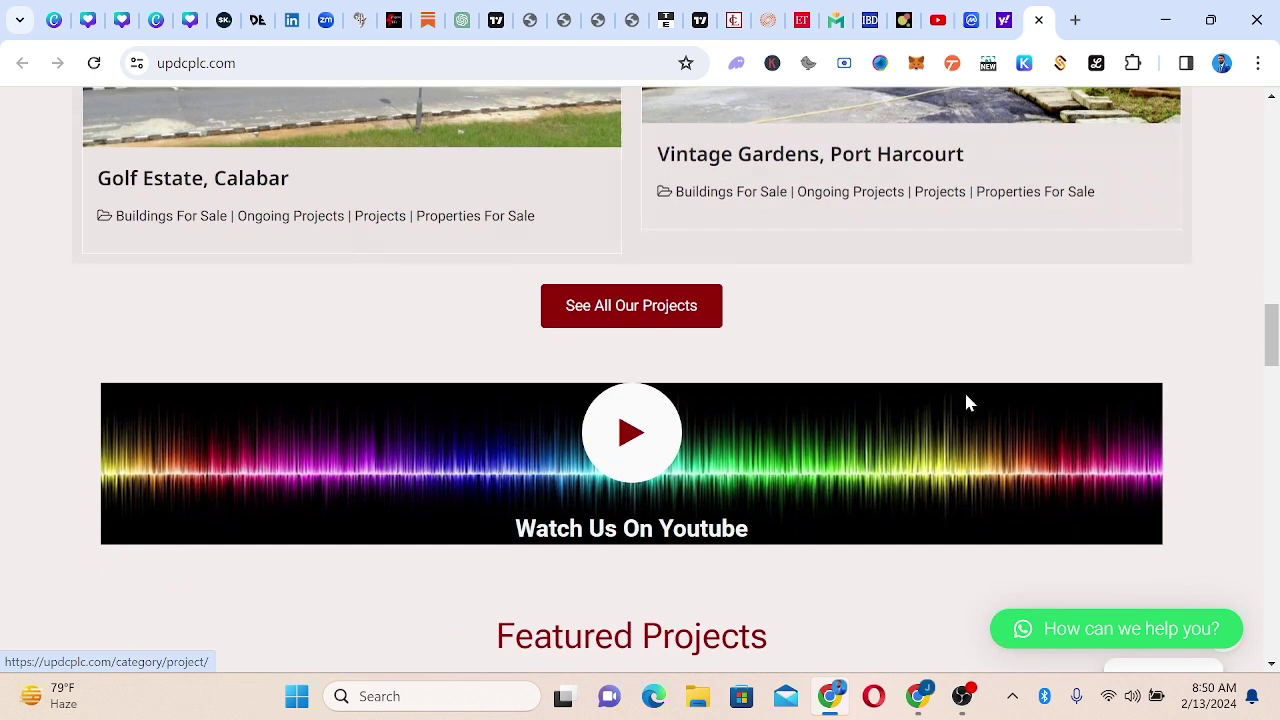
- Open the full projects list in a new tab, then scroll past The Hampshire to Request a Call
right_click(612, 308)
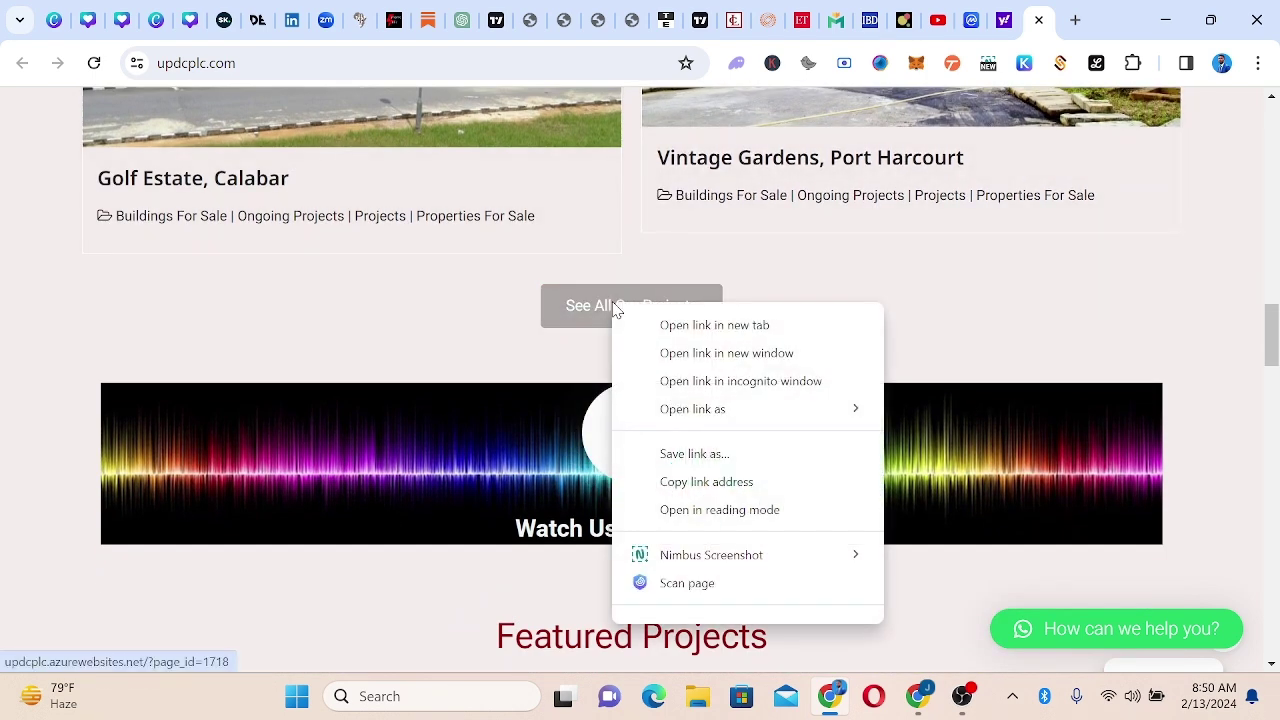
click(676, 323)
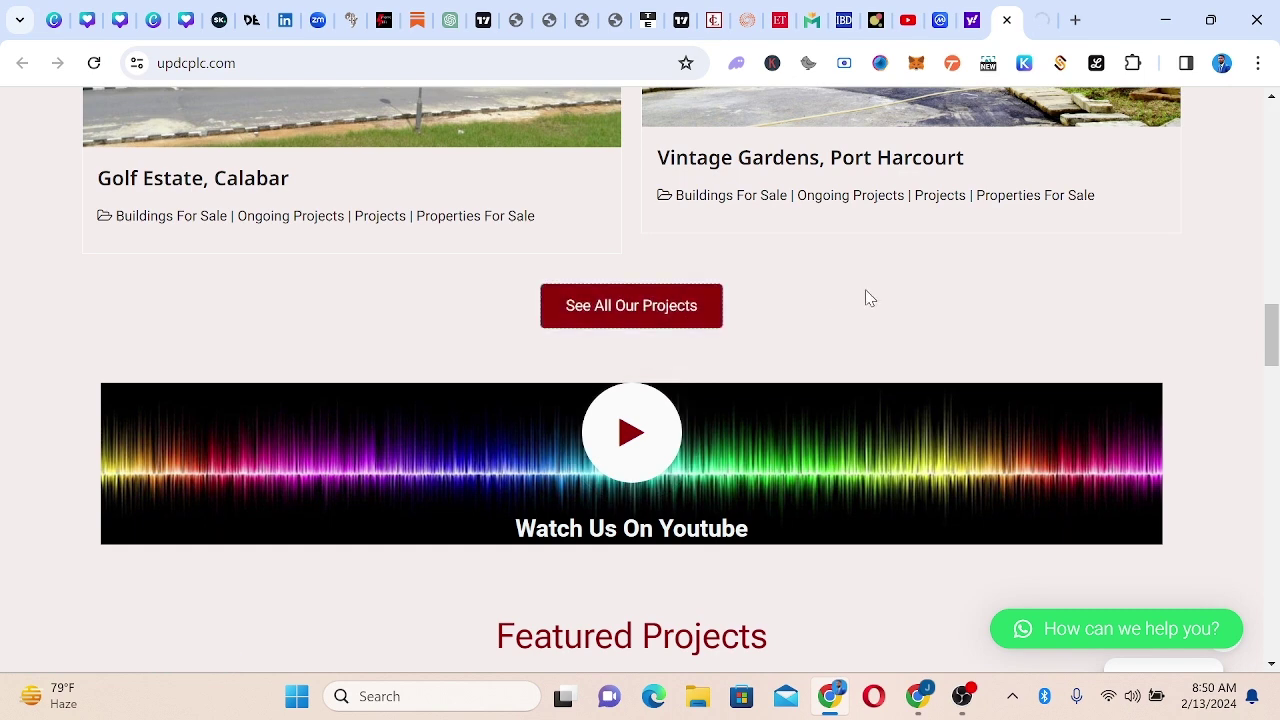
scroll(866, 296, down, 3)
scroll(868, 297, down, 2)
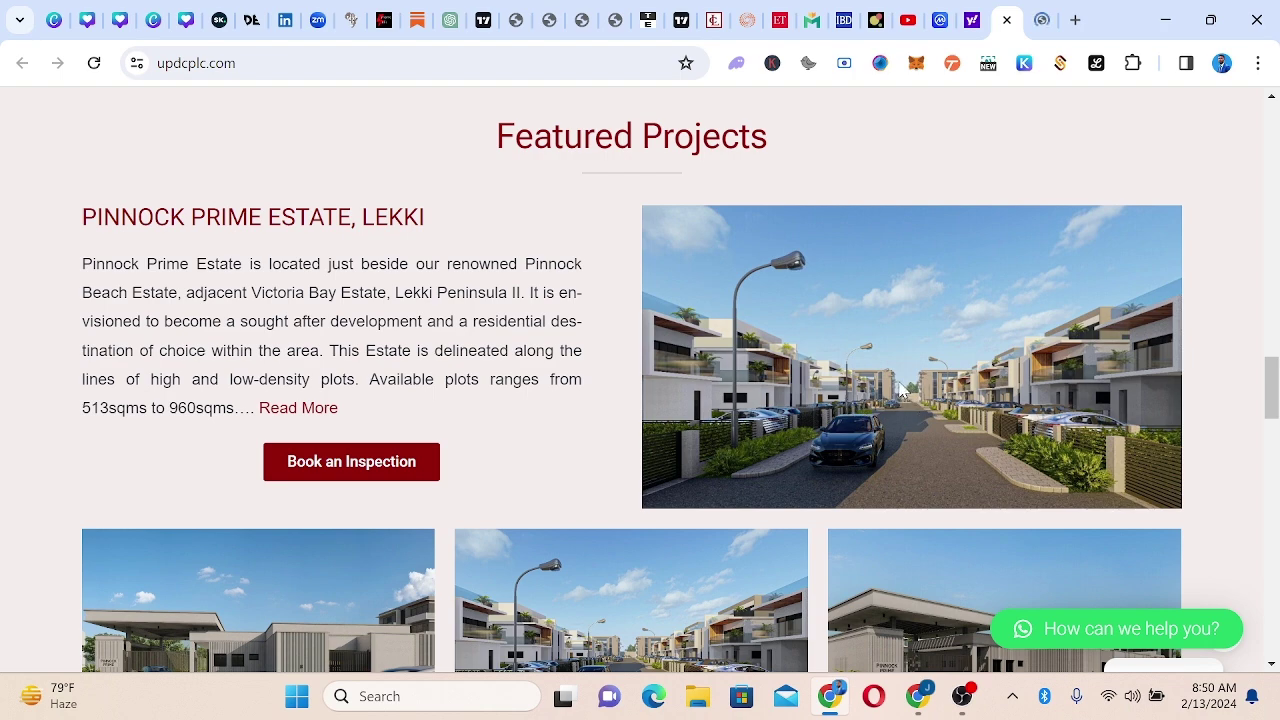
scroll(901, 385, down, 4)
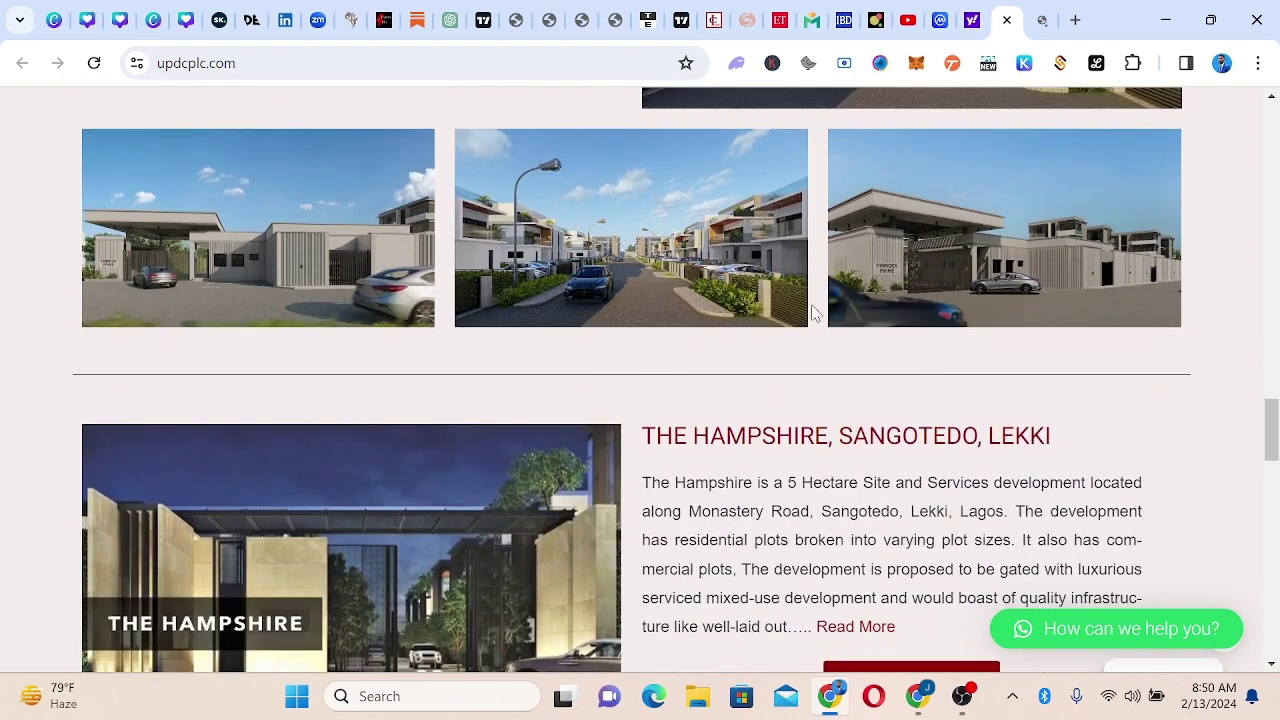
scroll(919, 299, down, 1)
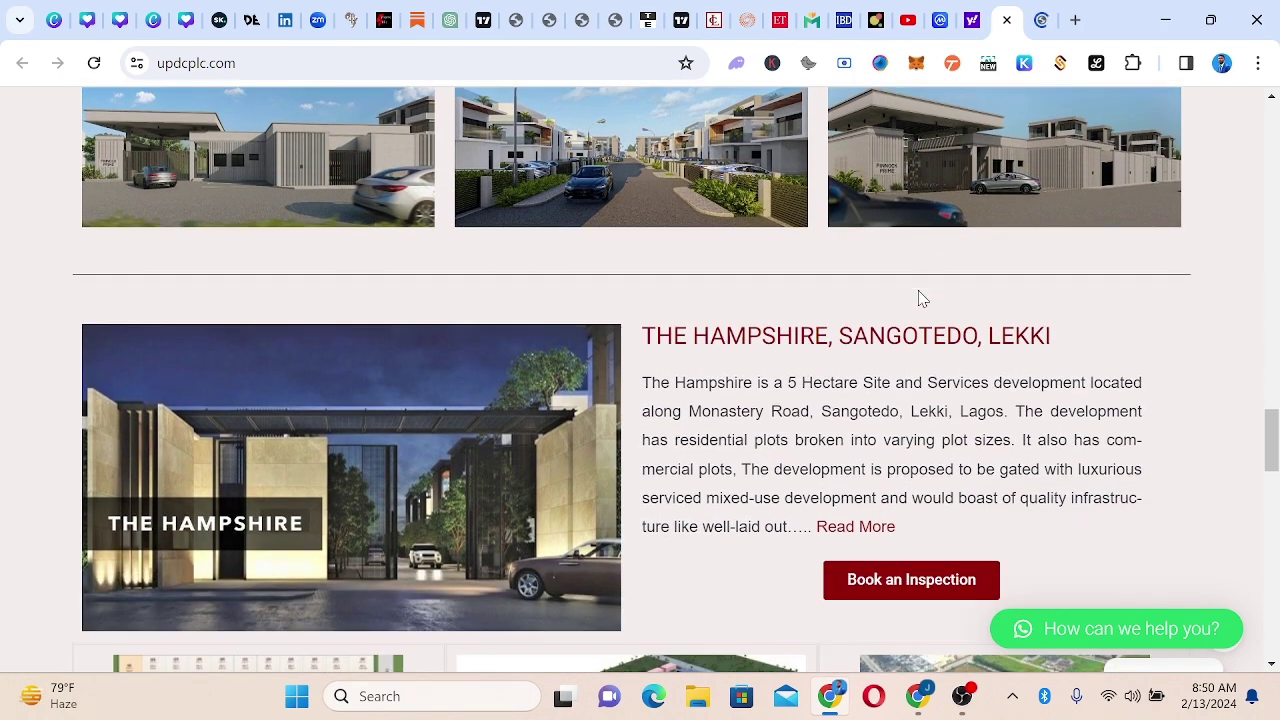
scroll(932, 307, down, 2)
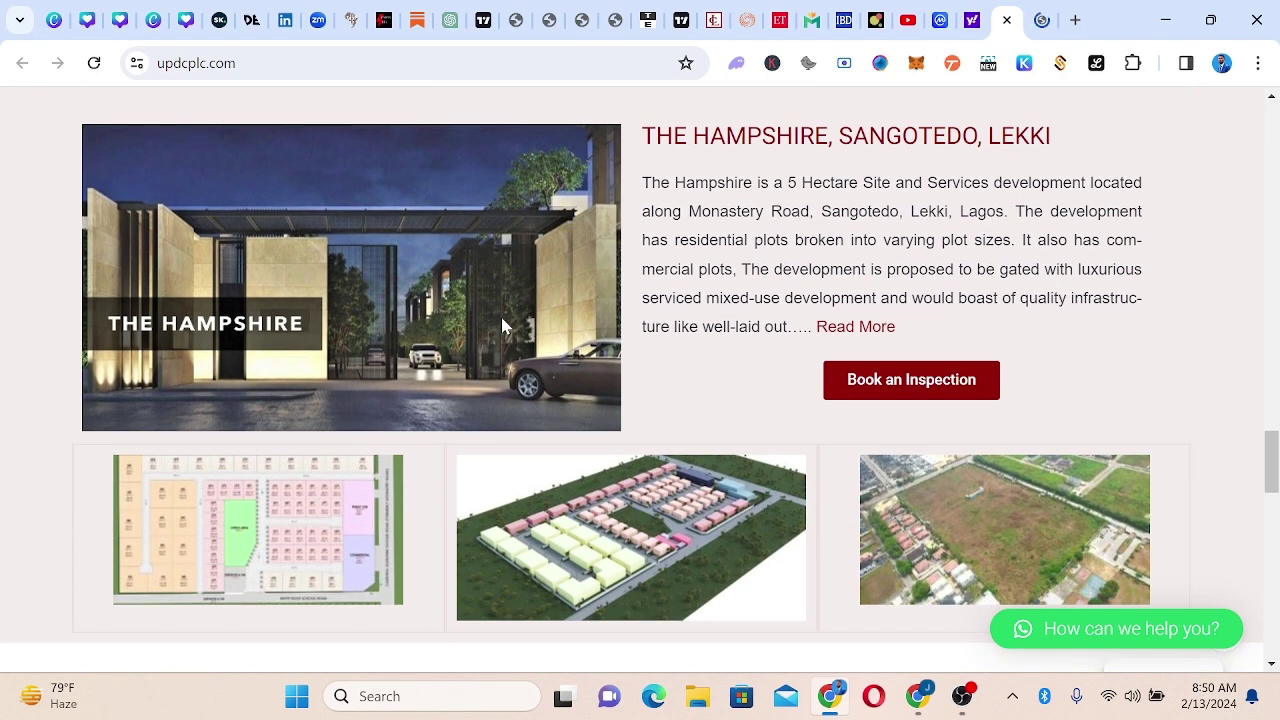
scroll(690, 320, down, 2)
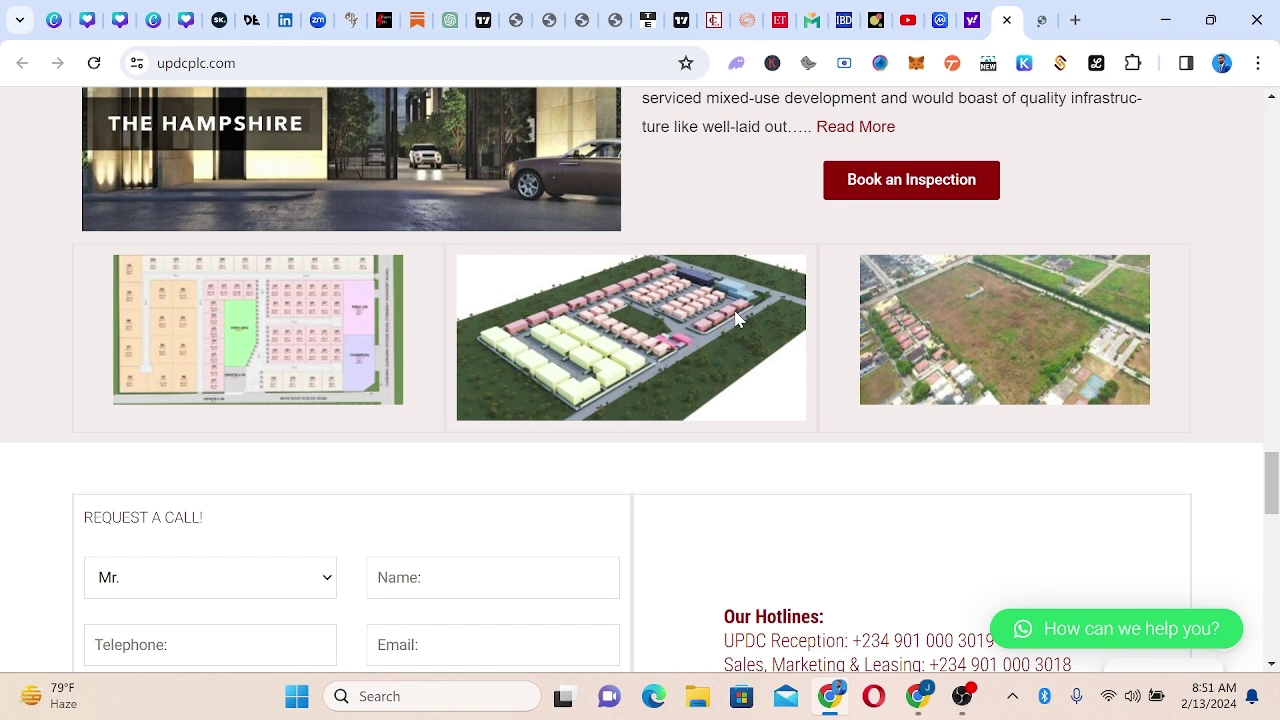
- Browse News & Blogs, open the 25th Anniversary story, view the footer, and return to the top
scroll(737, 318, down, 3)
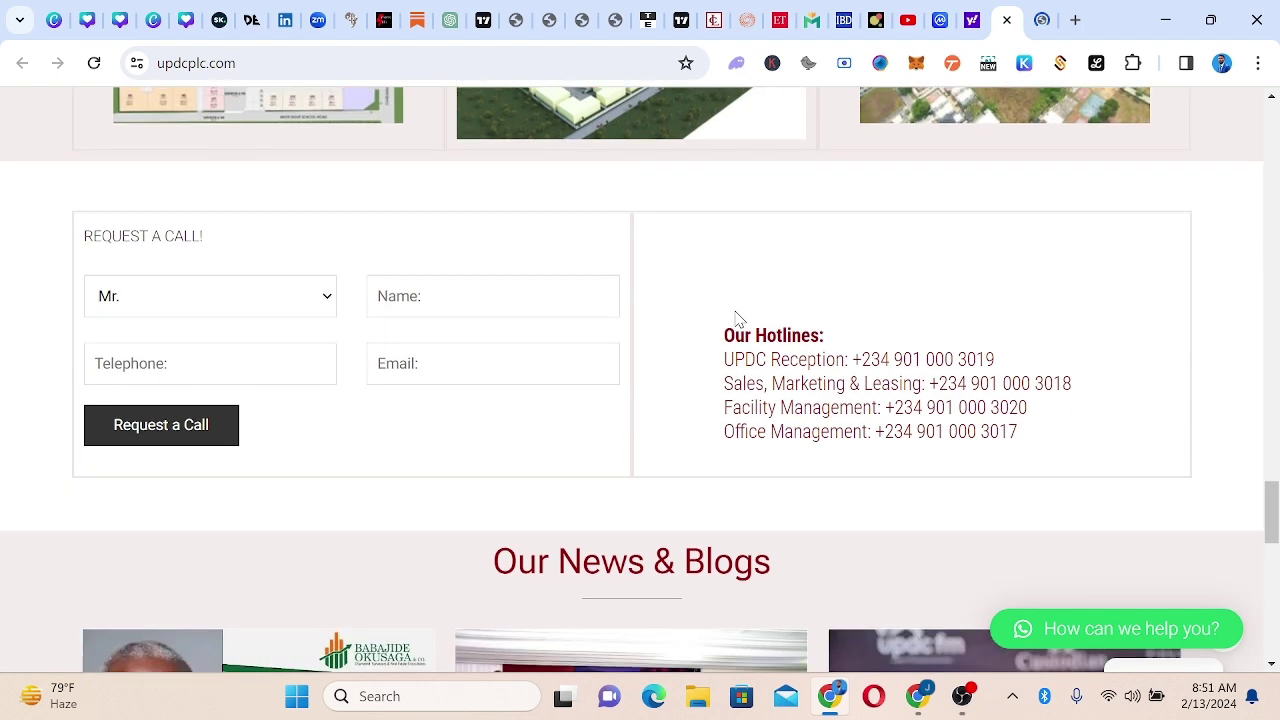
scroll(758, 340, down, 4)
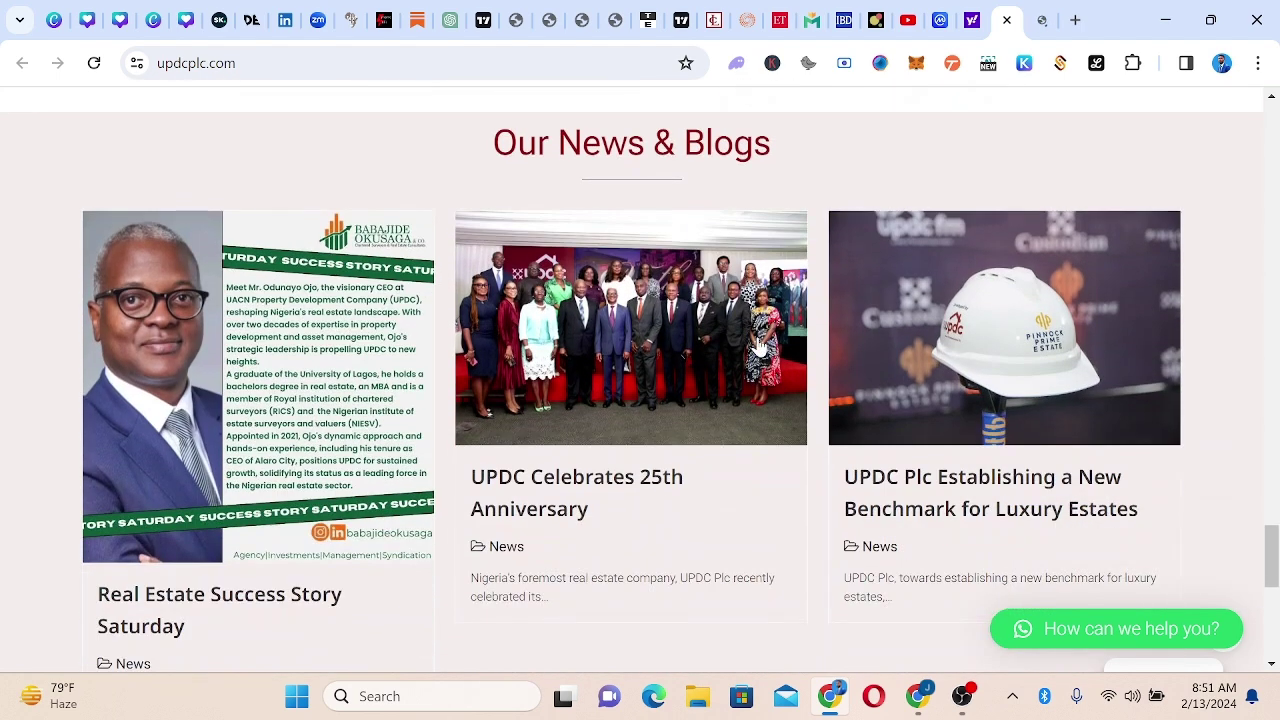
scroll(758, 345, down, 1)
click(758, 345)
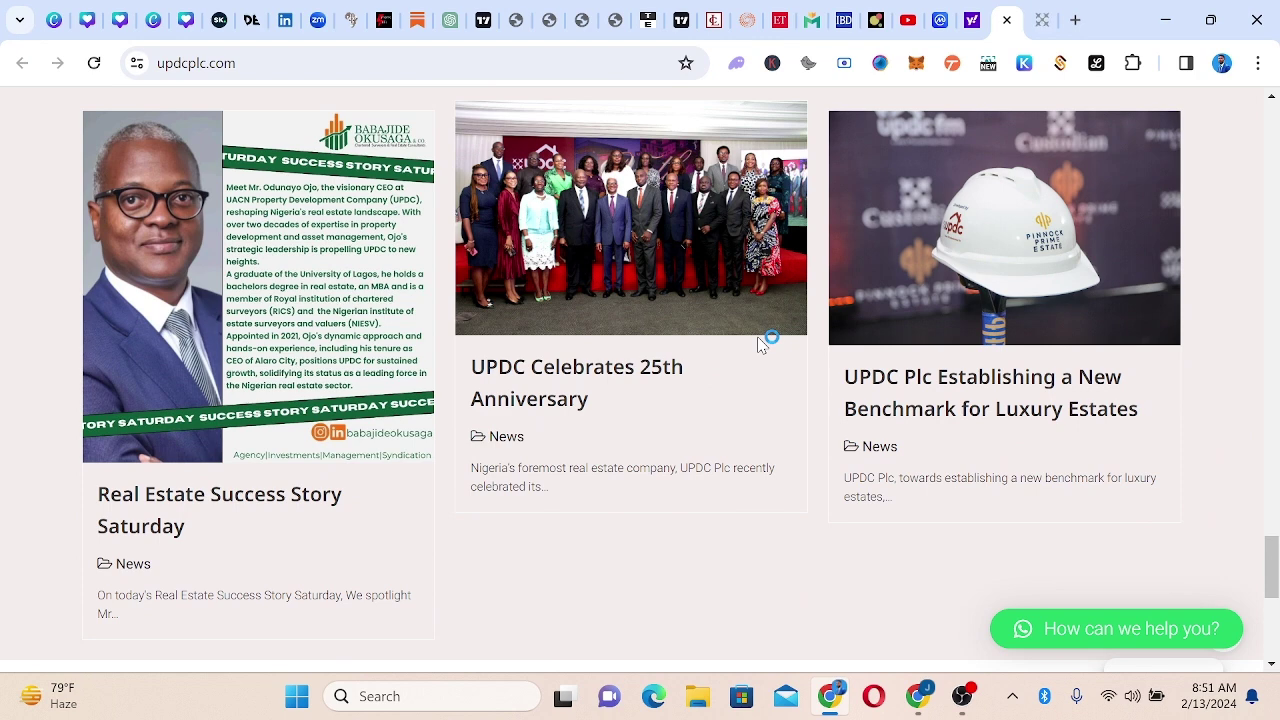
scroll(758, 345, down, 1)
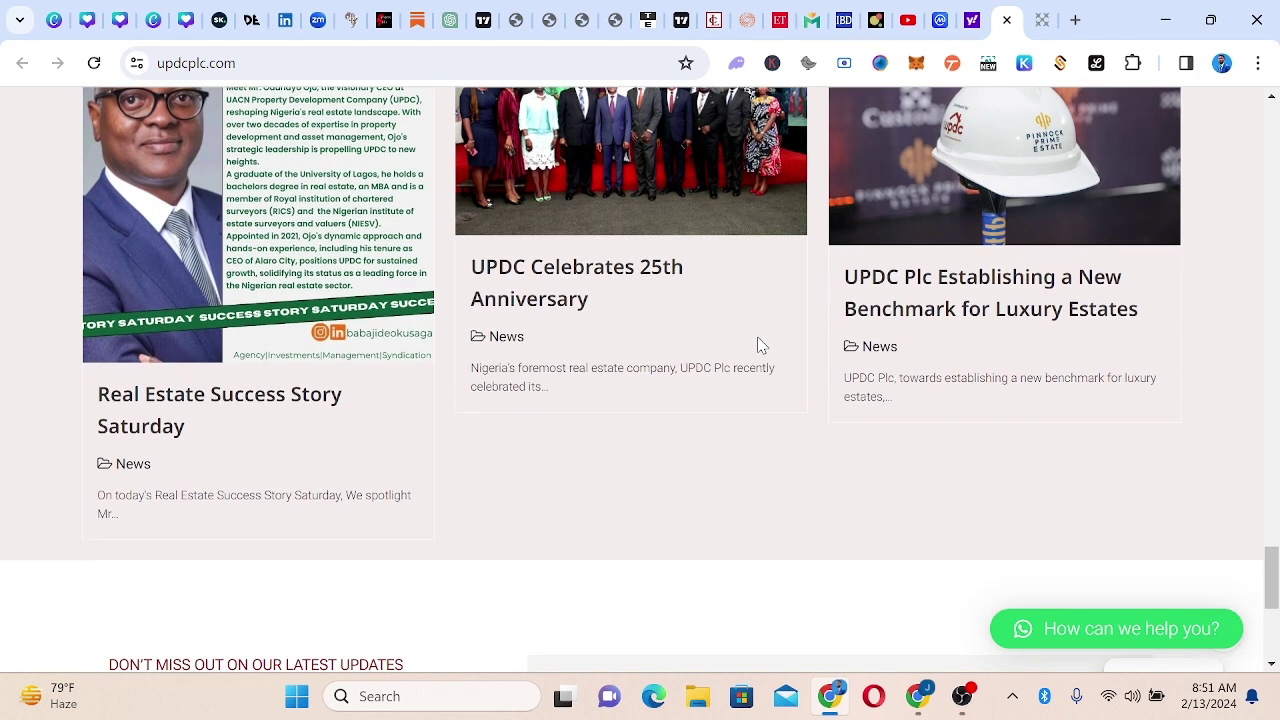
scroll(758, 345, up, 1)
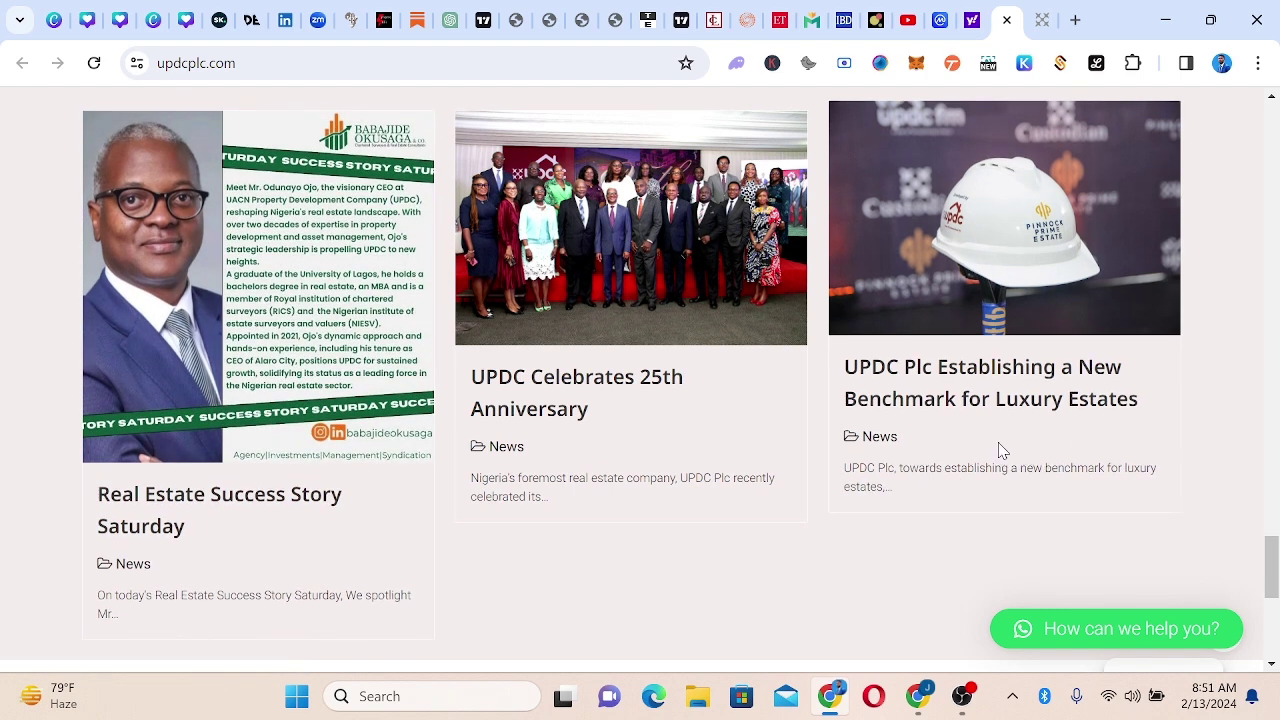
scroll(914, 475, down, 5)
scroll(912, 470, down, 1)
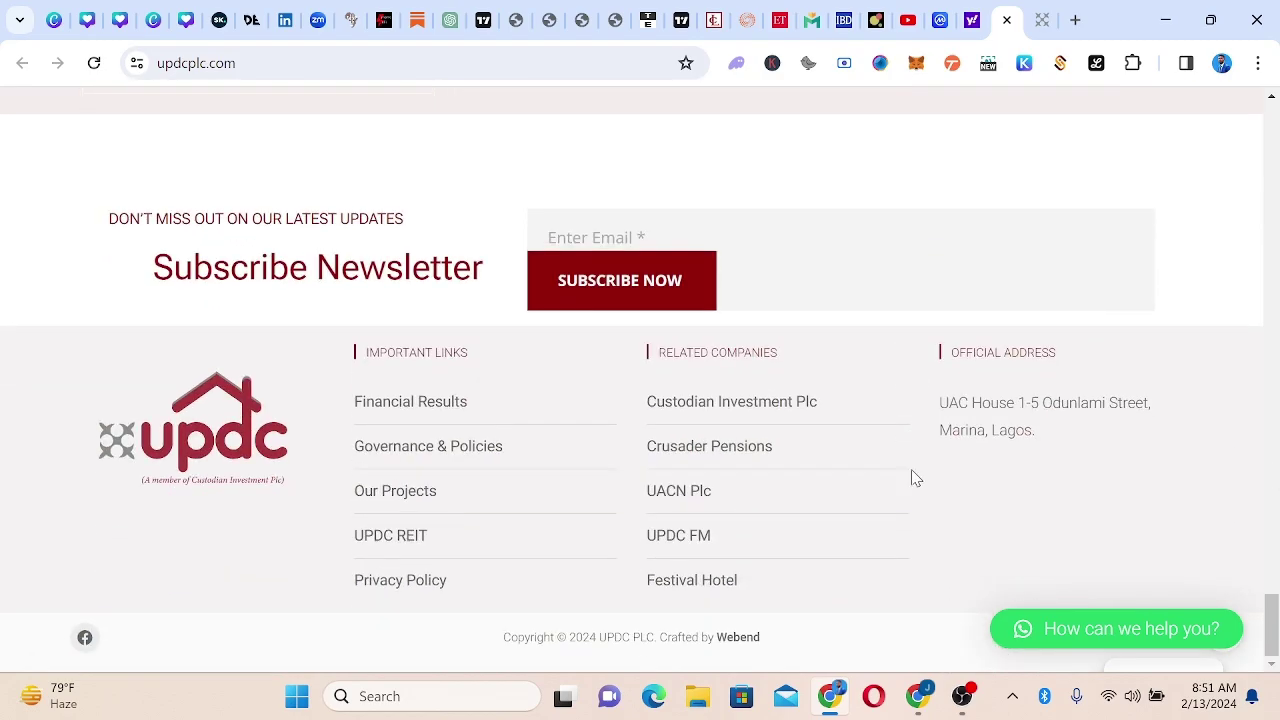
scroll(912, 477, up, 20)
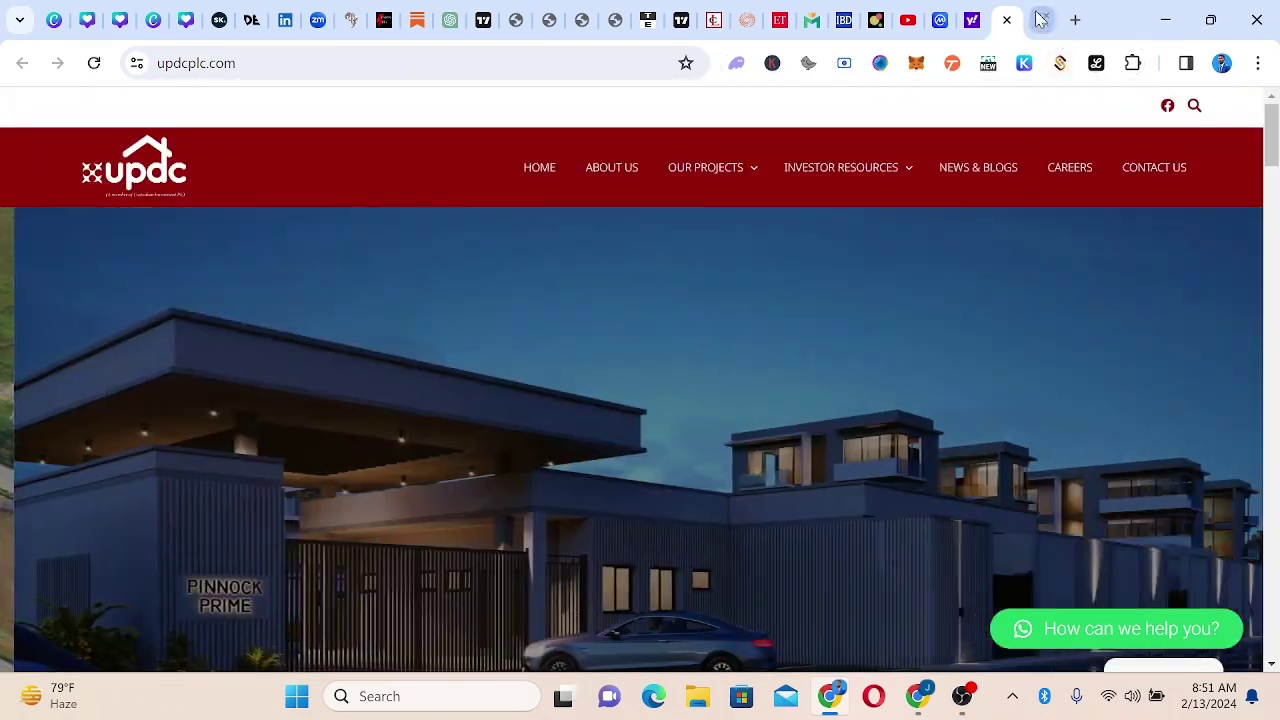
- Switch to the UPDC Projects tab, dismiss the cookie consent notice, and scroll the near-empty page
click(1040, 20)
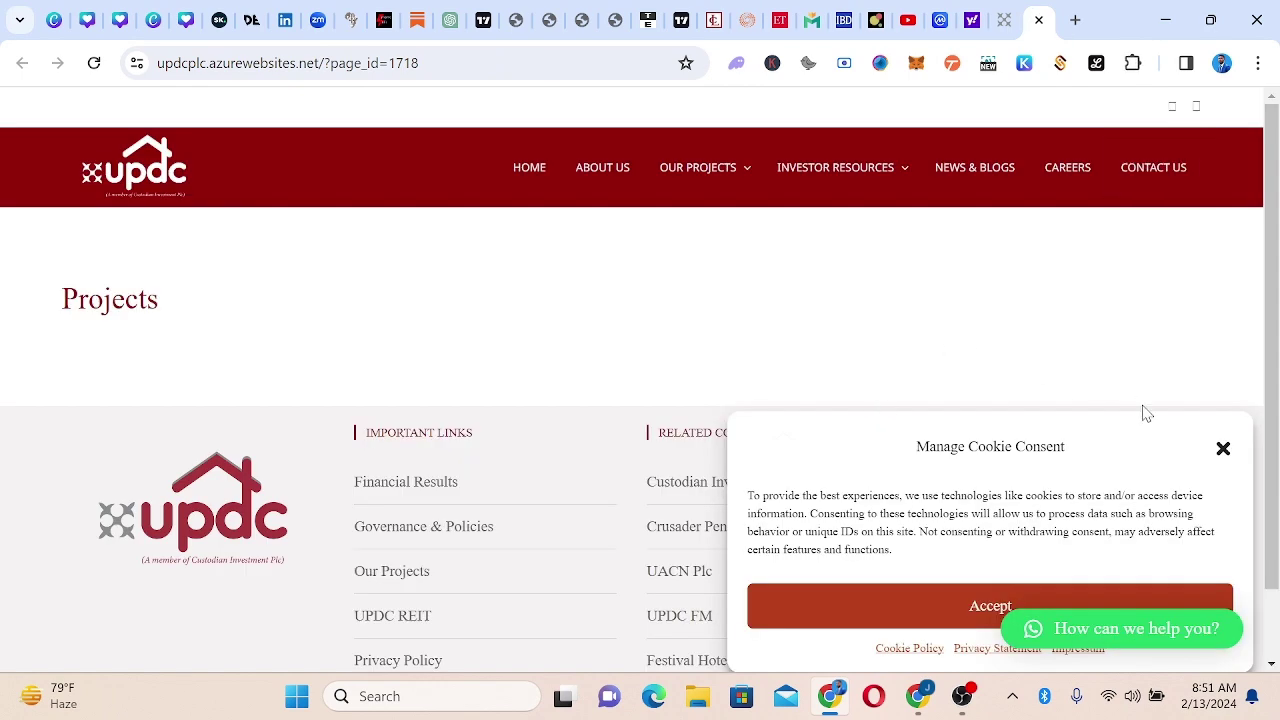
click(1221, 448)
scroll(868, 362, down, 2)
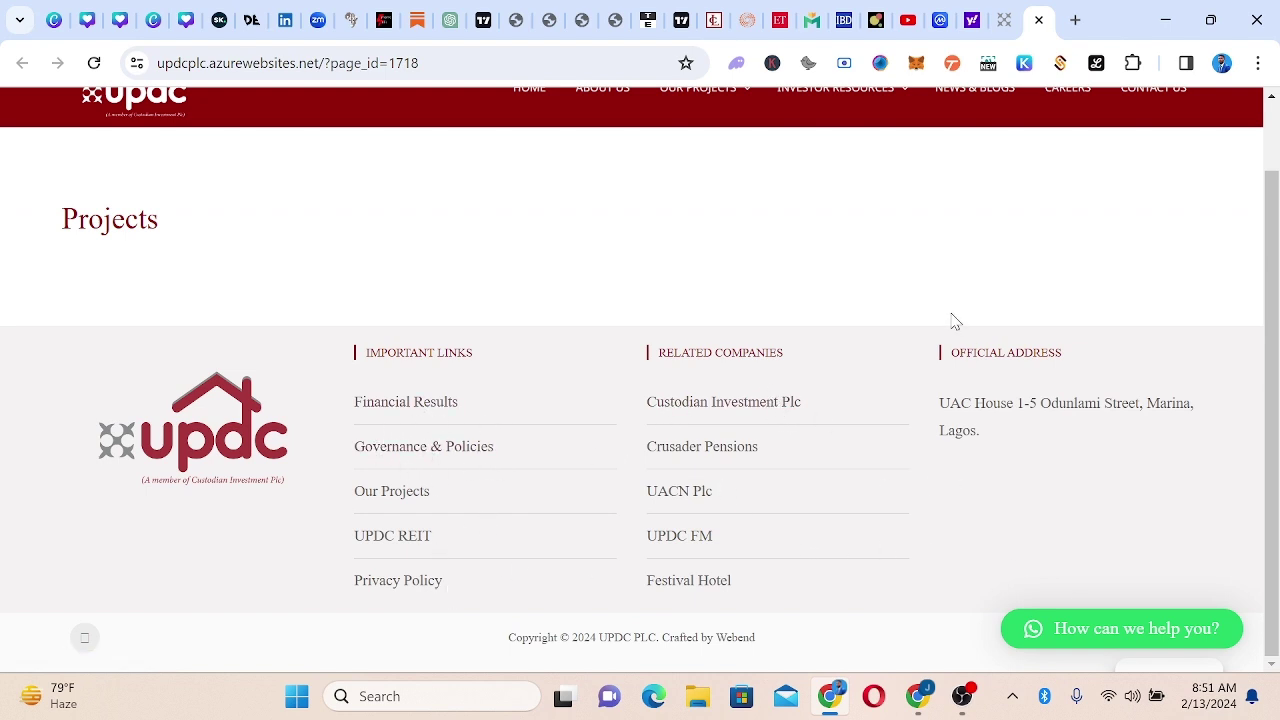
scroll(838, 270, up, 2)
scroll(836, 292, down, 1)
scroll(850, 280, up, 1)
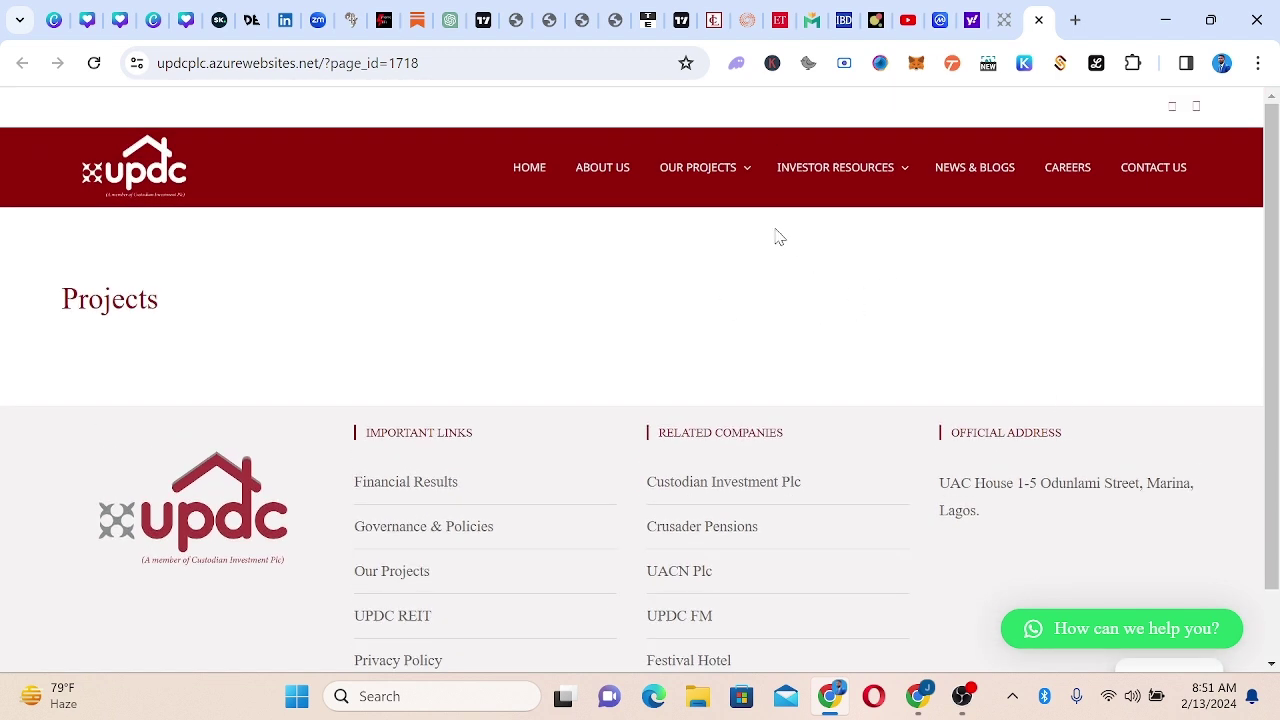
- Show the Q1 statement, then the Q2 Performance Highlights for the period ended 30 June 2023
click(515, 20)
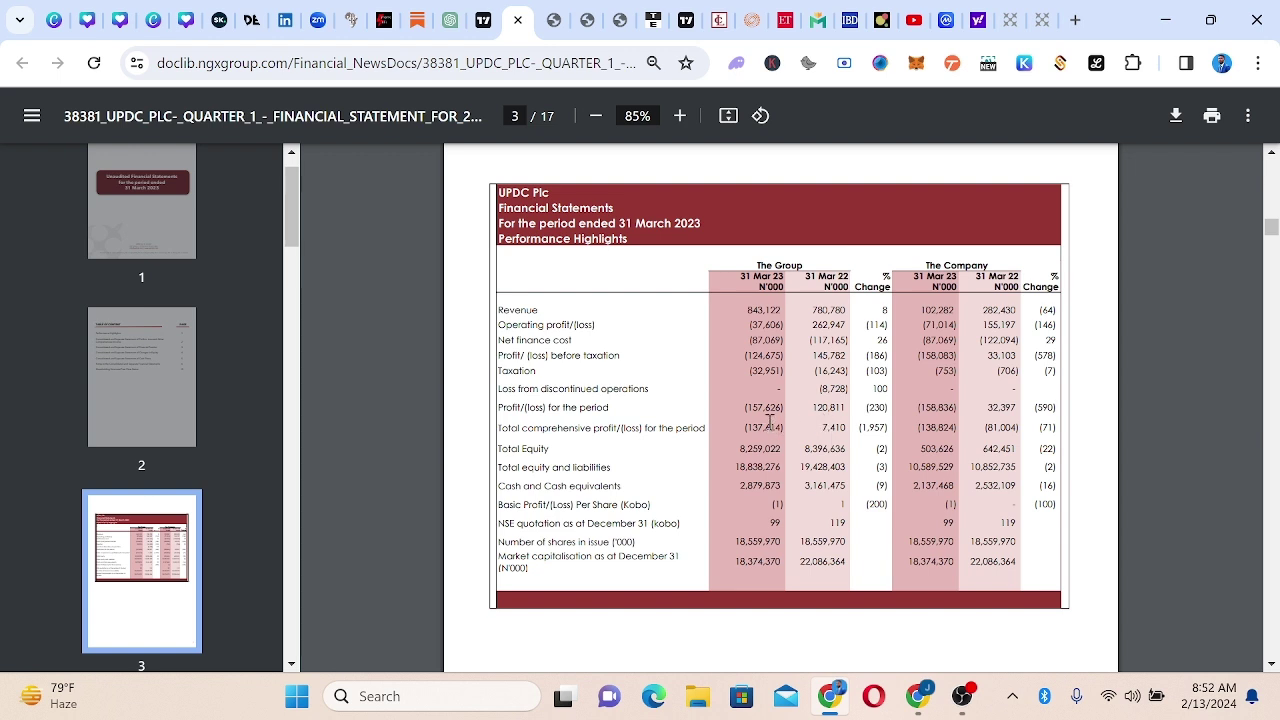
click(559, 22)
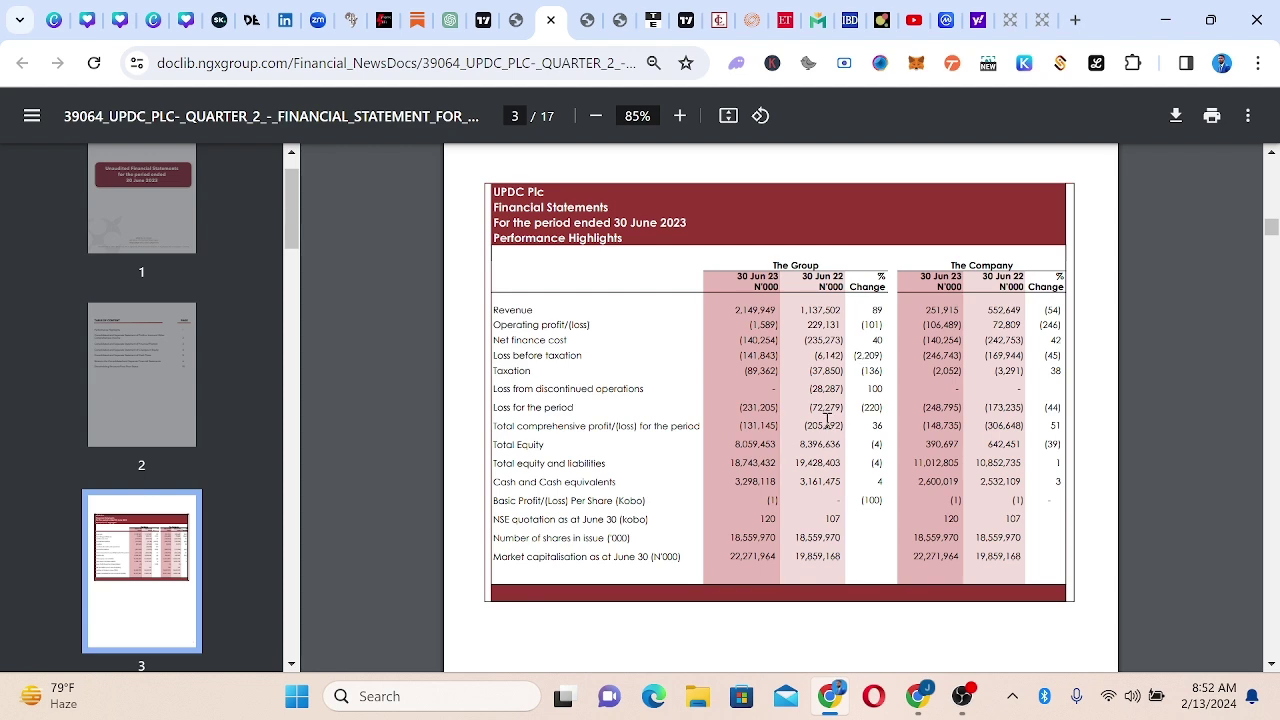
- Compare UPDC's Q3 2023 Performance Highlights with Q2, ending on Q3 (revenue ₦3,778,192k, up 81%)
click(587, 20)
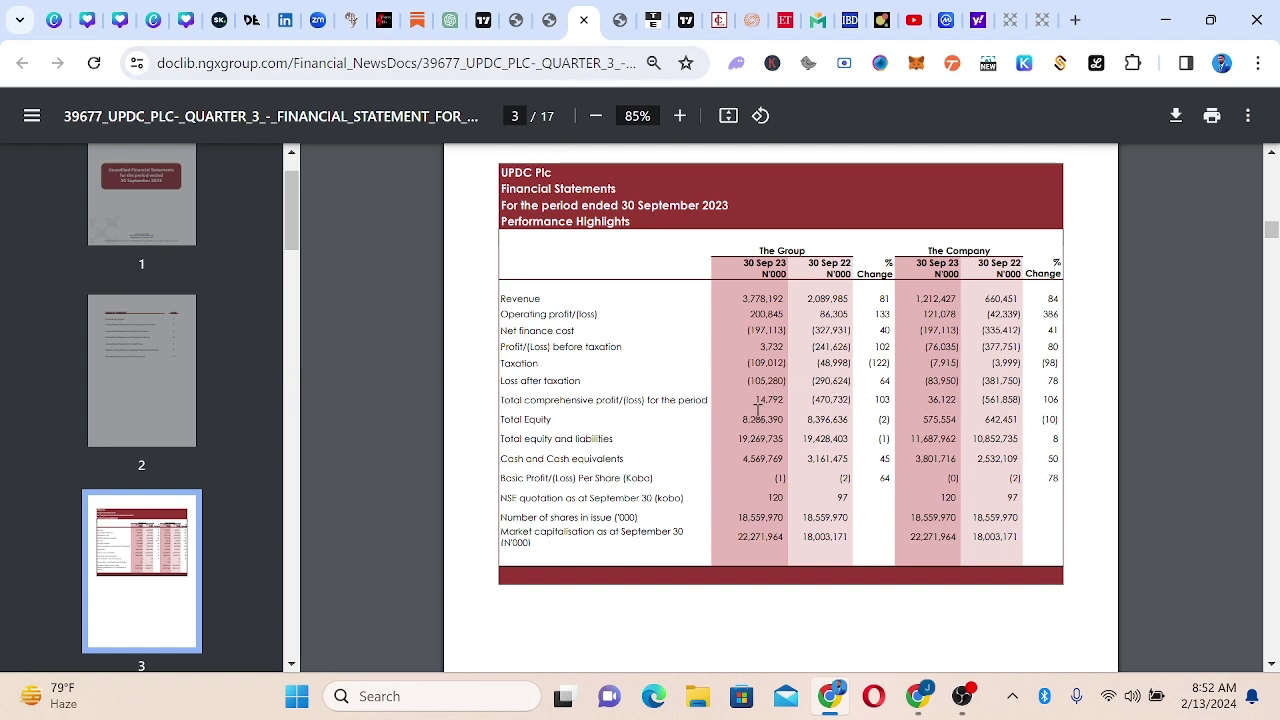
click(549, 20)
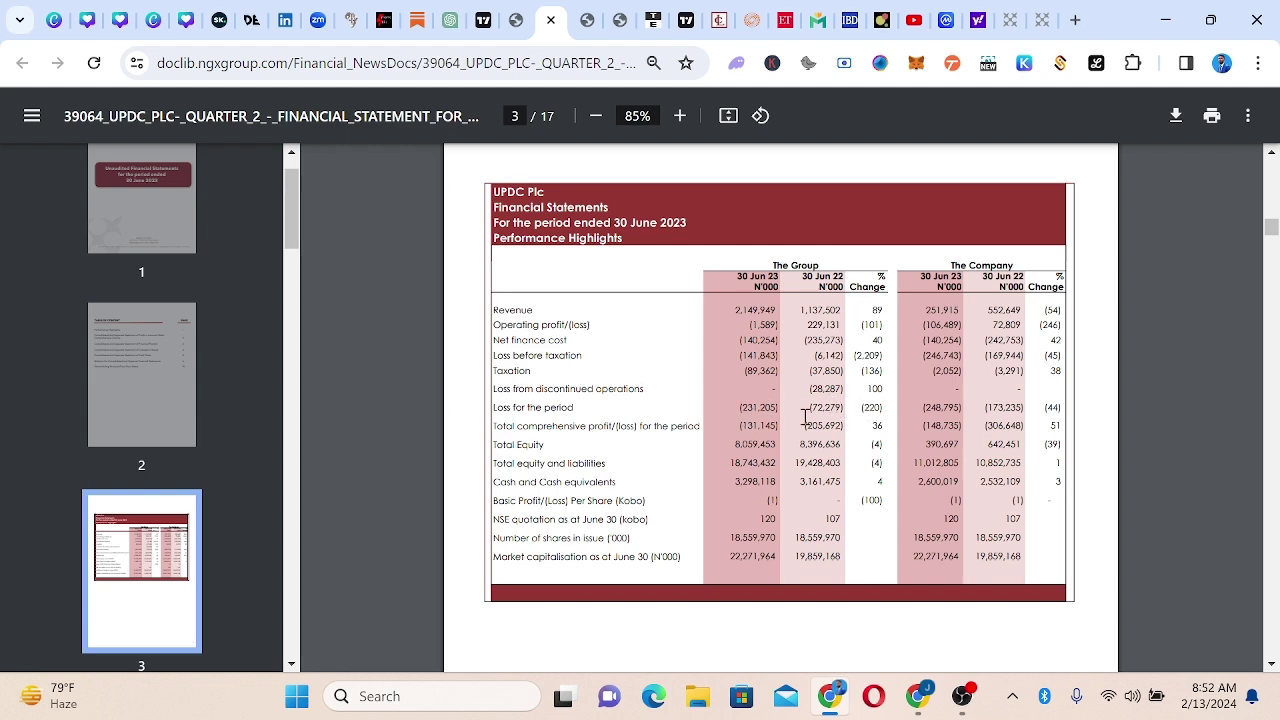
click(587, 20)
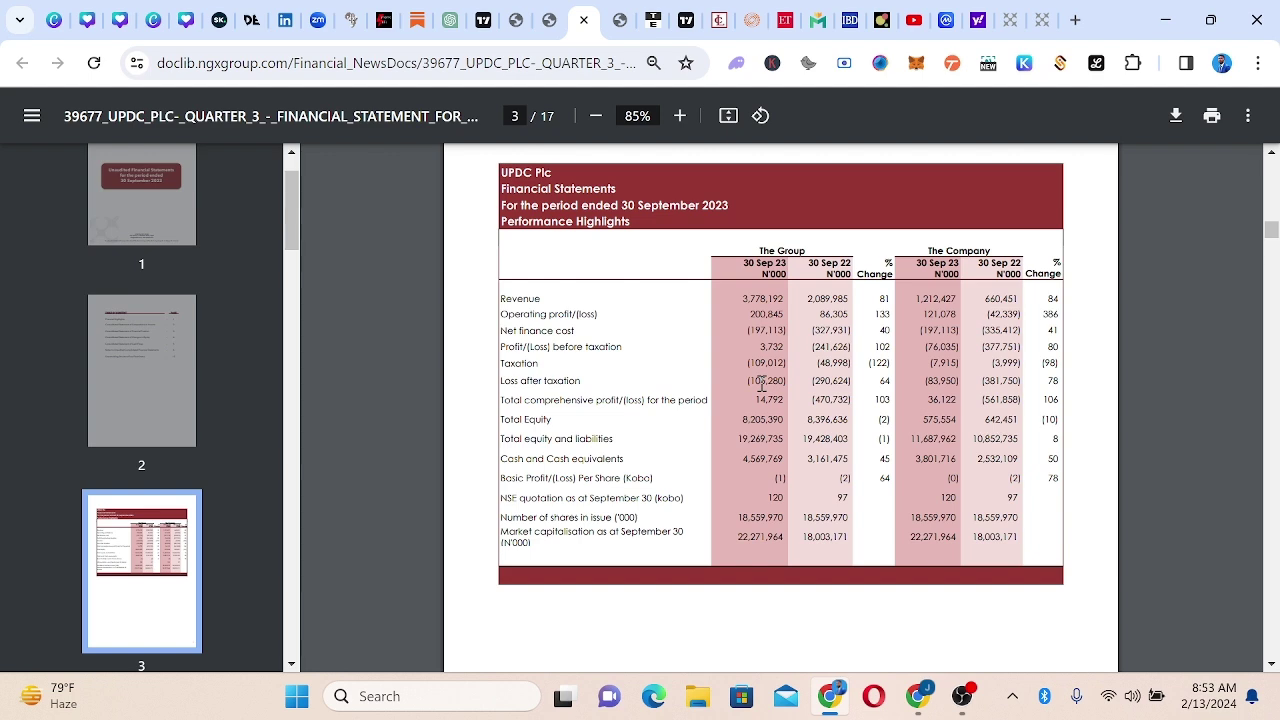
- Review the 31 December 2023 year-end highlights, then bring up TradingView's Nigerian Market movers page
click(620, 18)
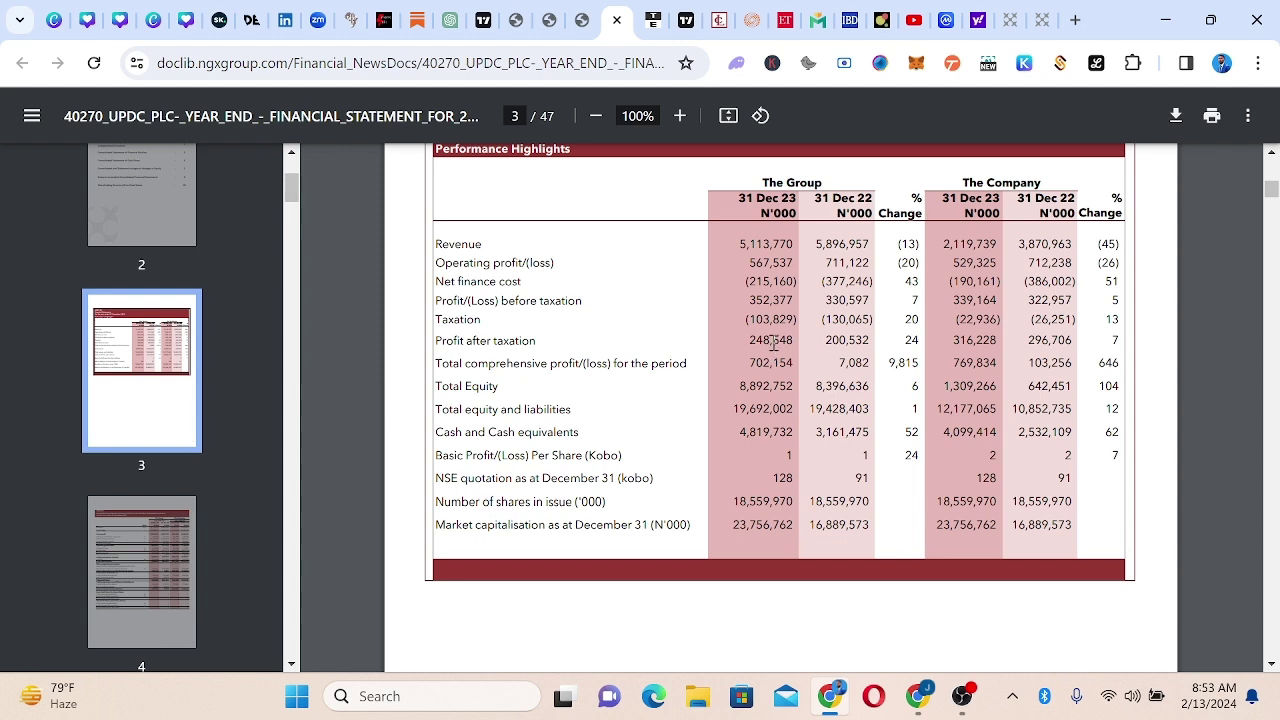
scroll(773, 341, up, 1)
scroll(877, 389, down, 1)
click(688, 22)
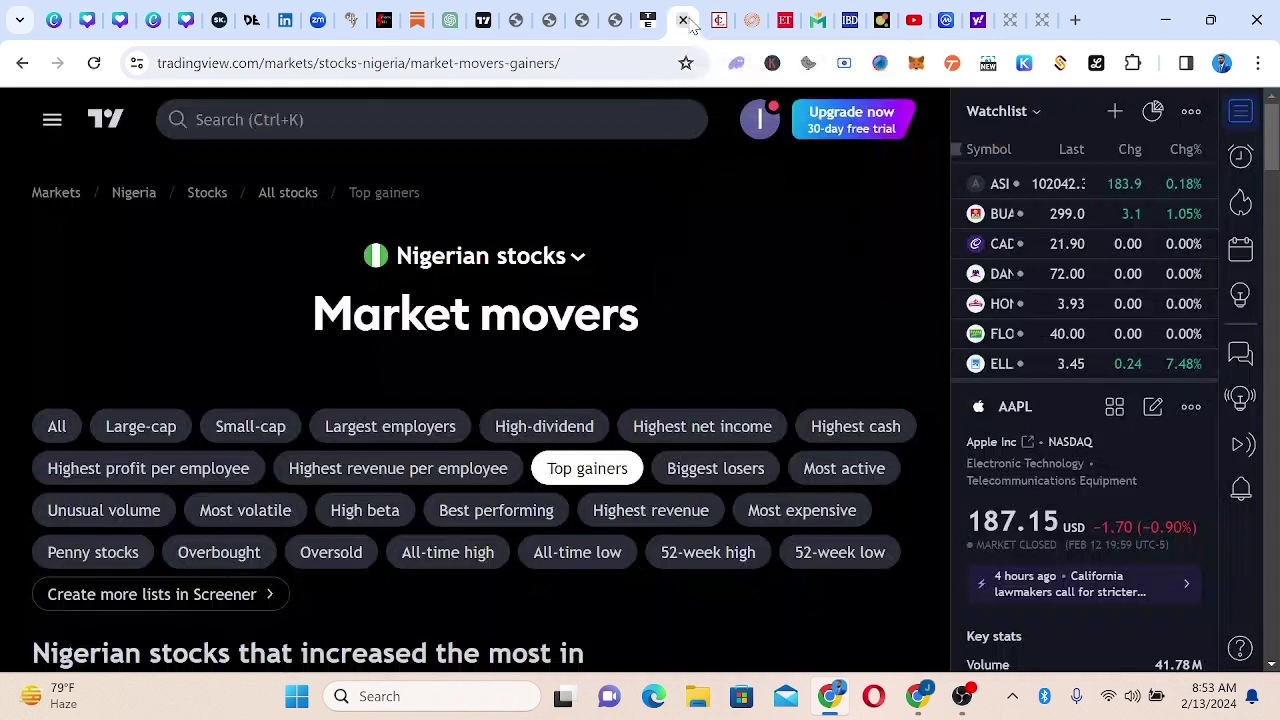
- Open the UPDC daily Heikin Ashi chart and frame it from Sep '23 to May '24
click(483, 20)
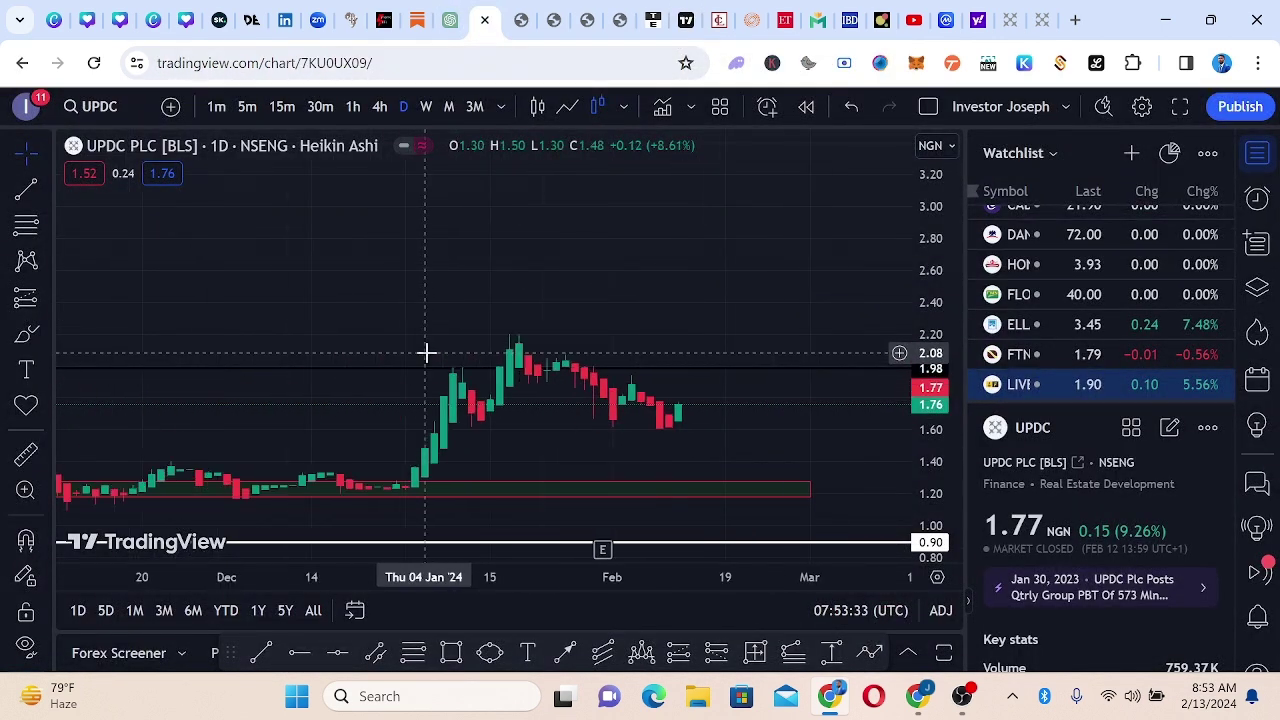
scroll(426, 352, down, 5)
scroll(935, 286, down, 2)
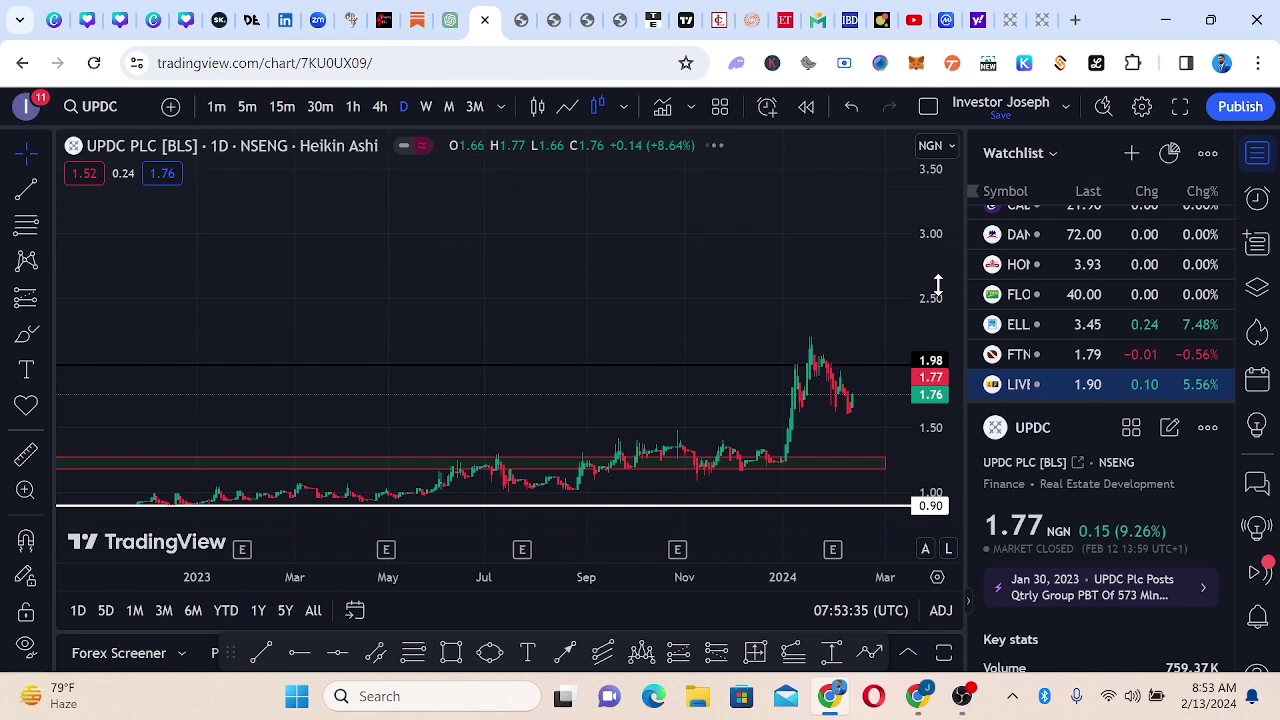
scroll(591, 286, up, 2)
drag(460, 357, 588, 310)
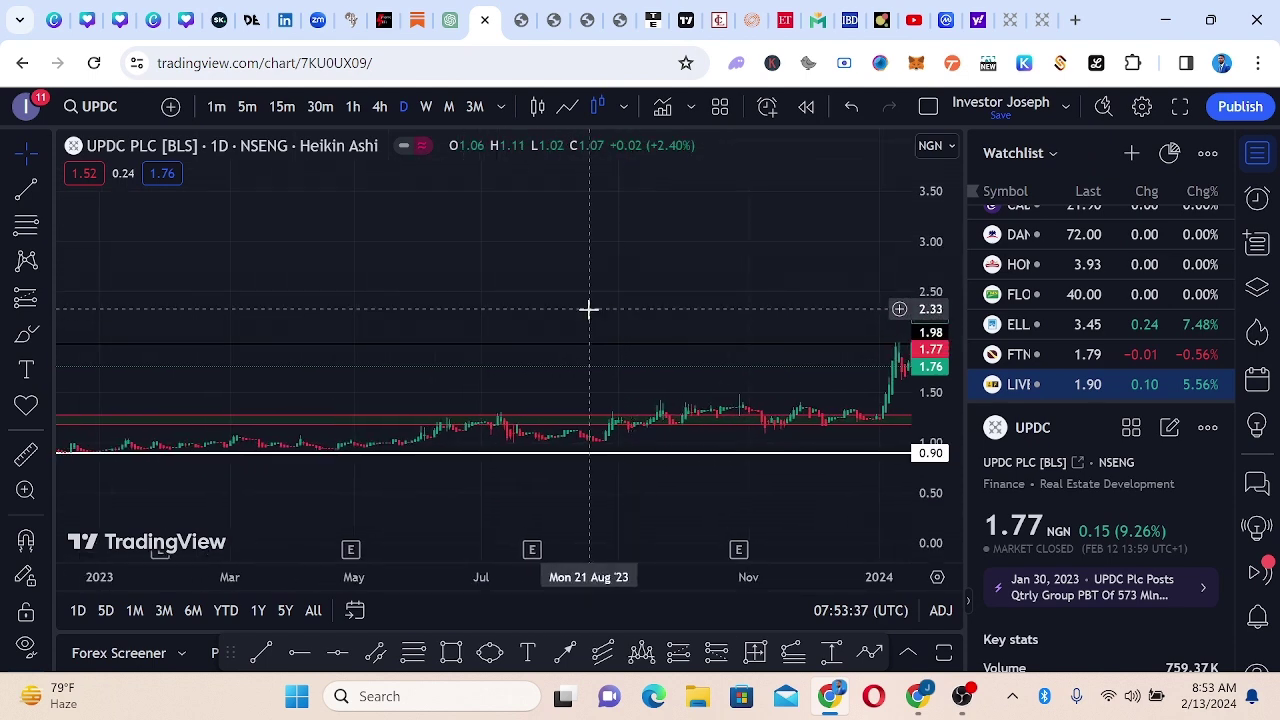
scroll(534, 277, down, 3)
scroll(646, 343, down, 3)
mouse_move(657, 351)
mouse_down()
mouse_move(484, 300)
mouse_move(630, 333)
mouse_move(800, 297)
mouse_up()
scroll(491, 298, up, 5)
scroll(630, 333, up, 3)
scroll(560, 269, up, 2)
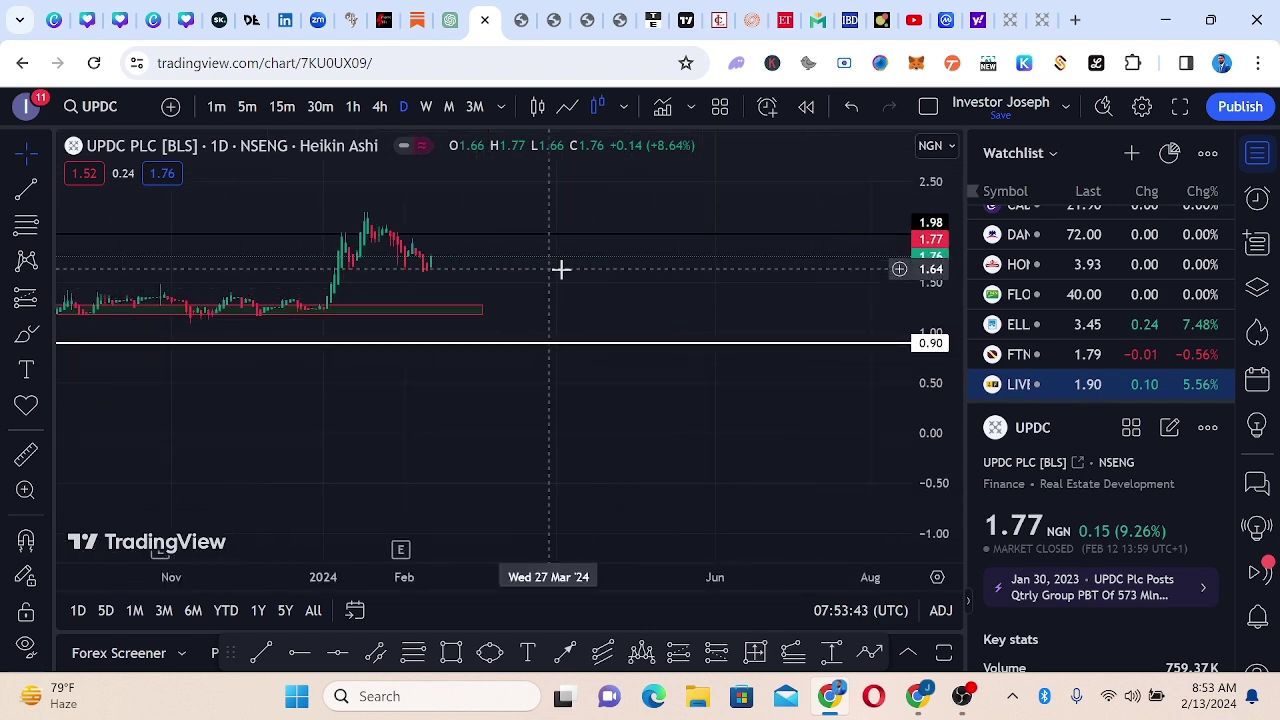
drag(560, 269, 731, 274)
scroll(589, 274, up, 2)
drag(589, 274, 769, 289)
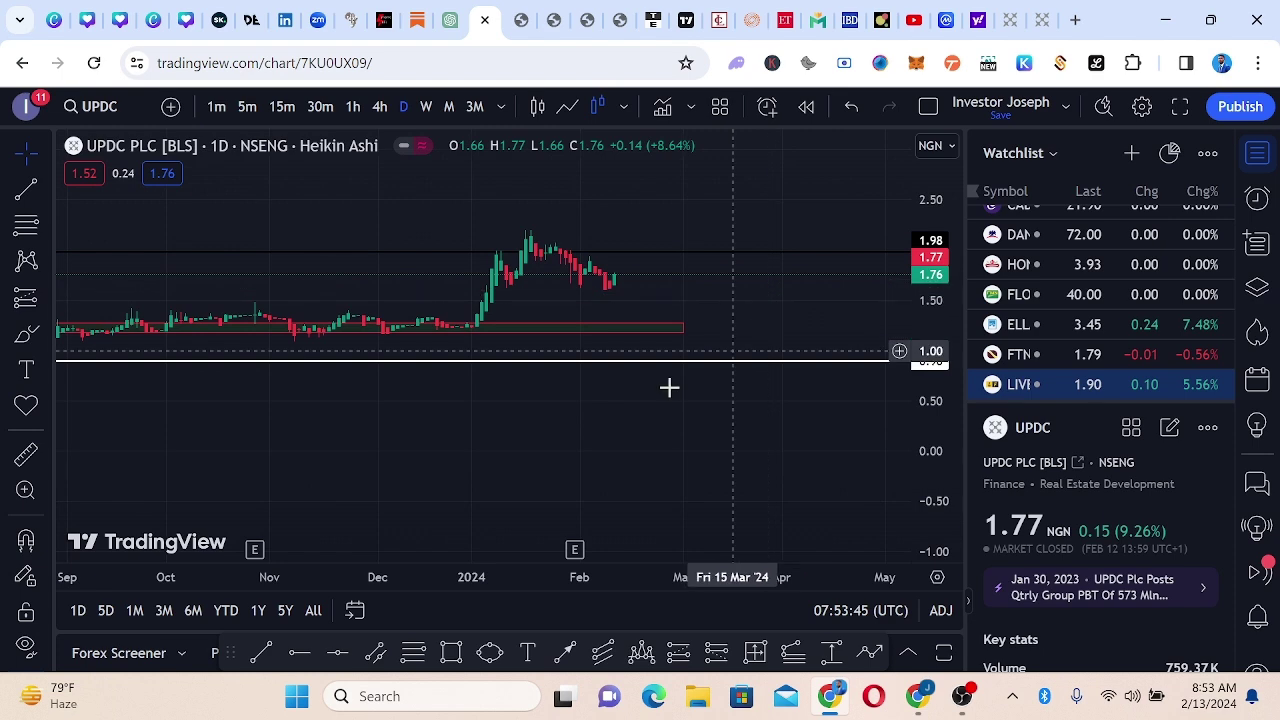
- Draw a horizontal price level at 1.60 below the recent spike
click(299, 653)
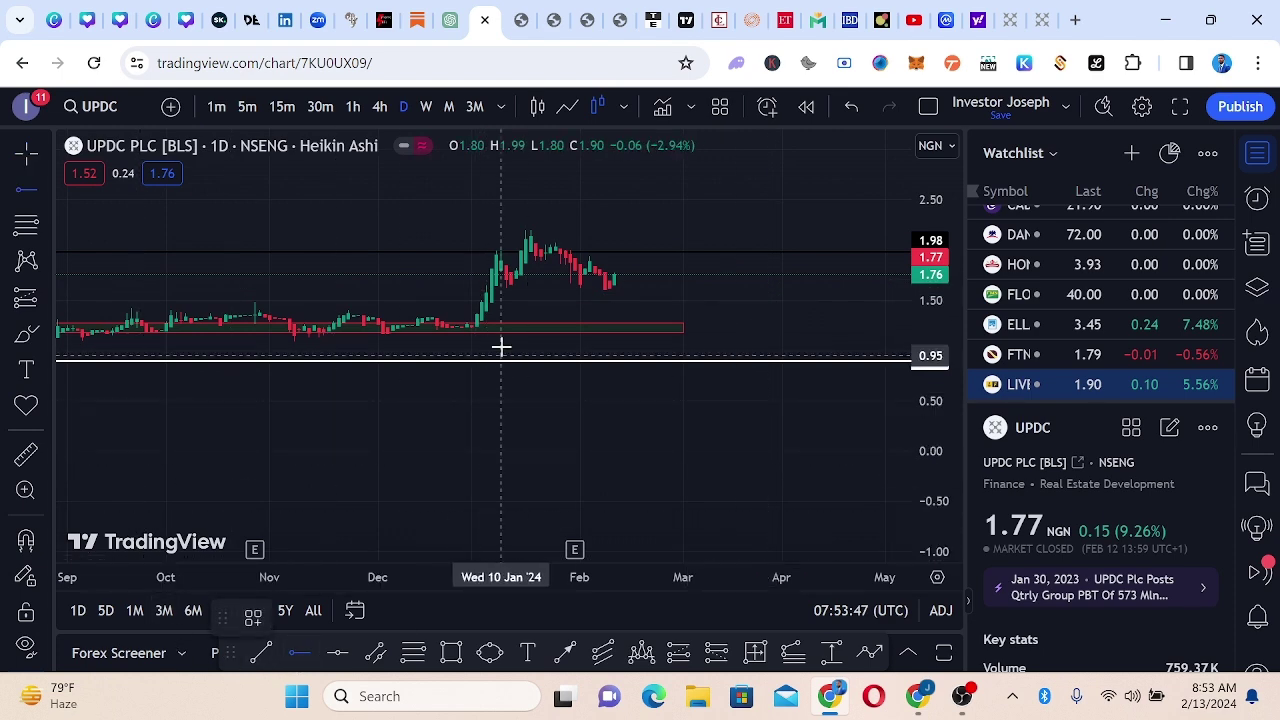
click(475, 291)
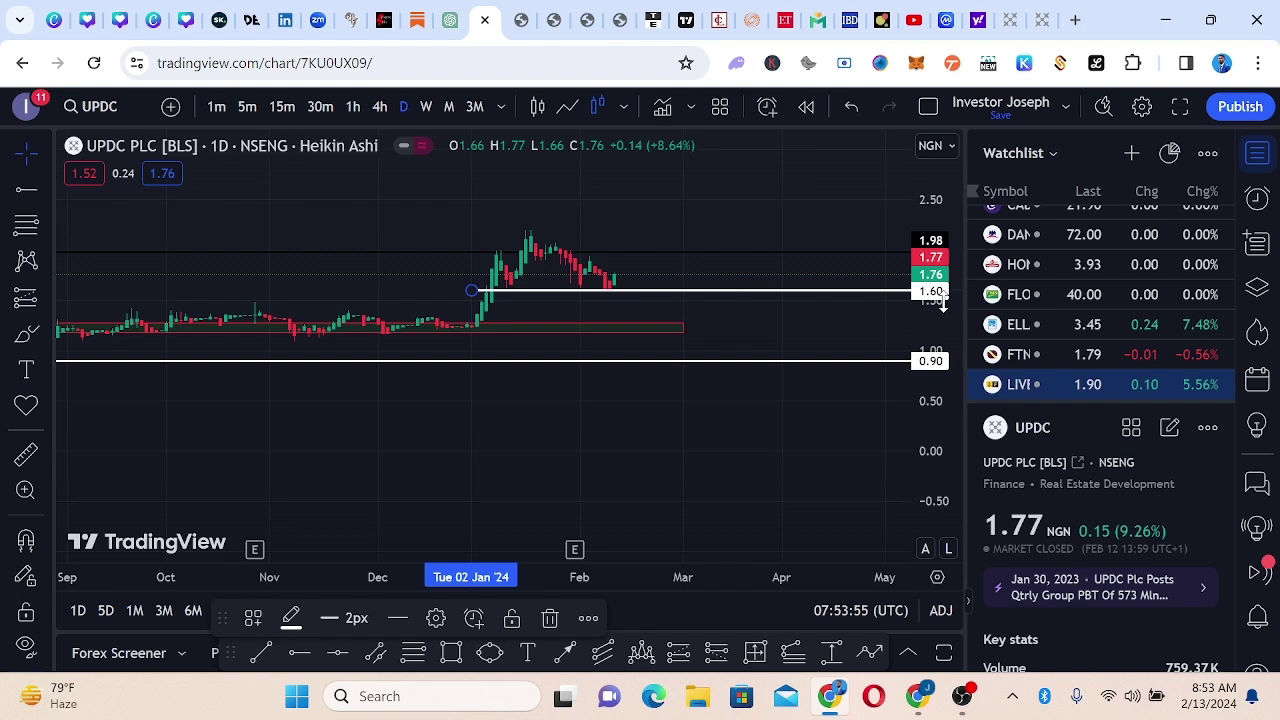
scroll(820, 326, down, 5)
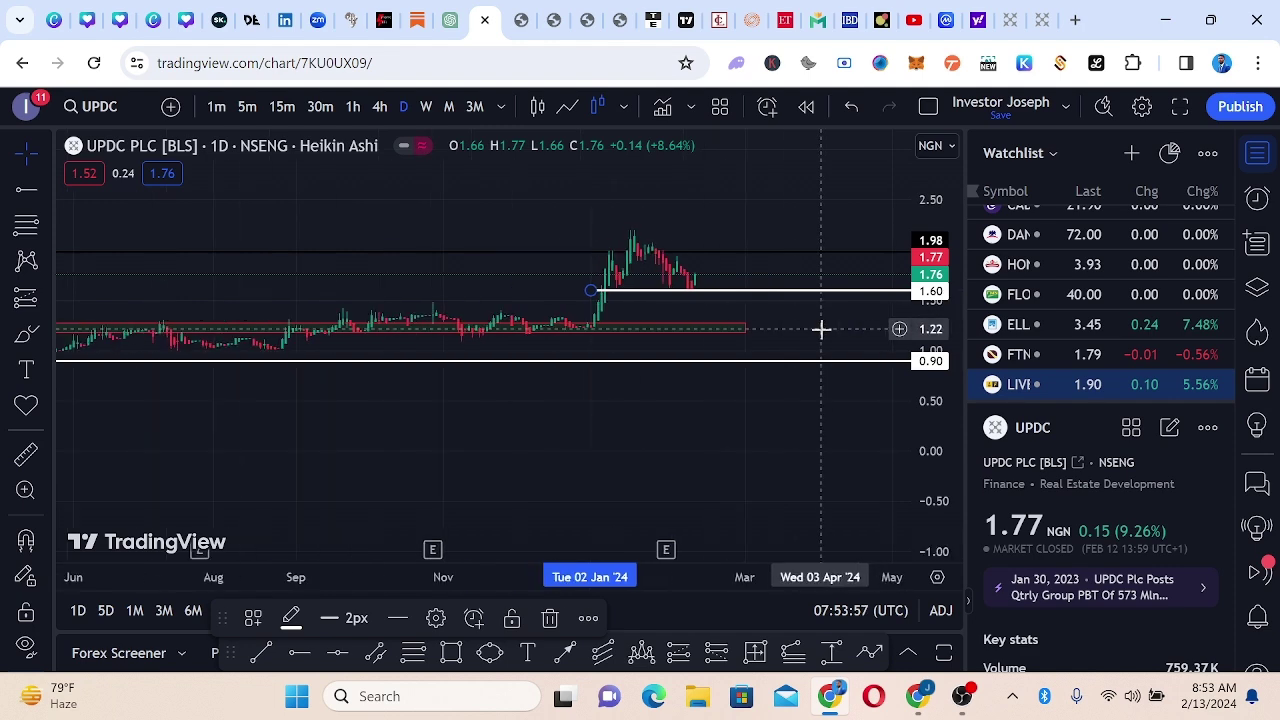
mouse_move(772, 430)
mouse_down()
mouse_move(652, 476)
mouse_move(642, 453)
mouse_up()
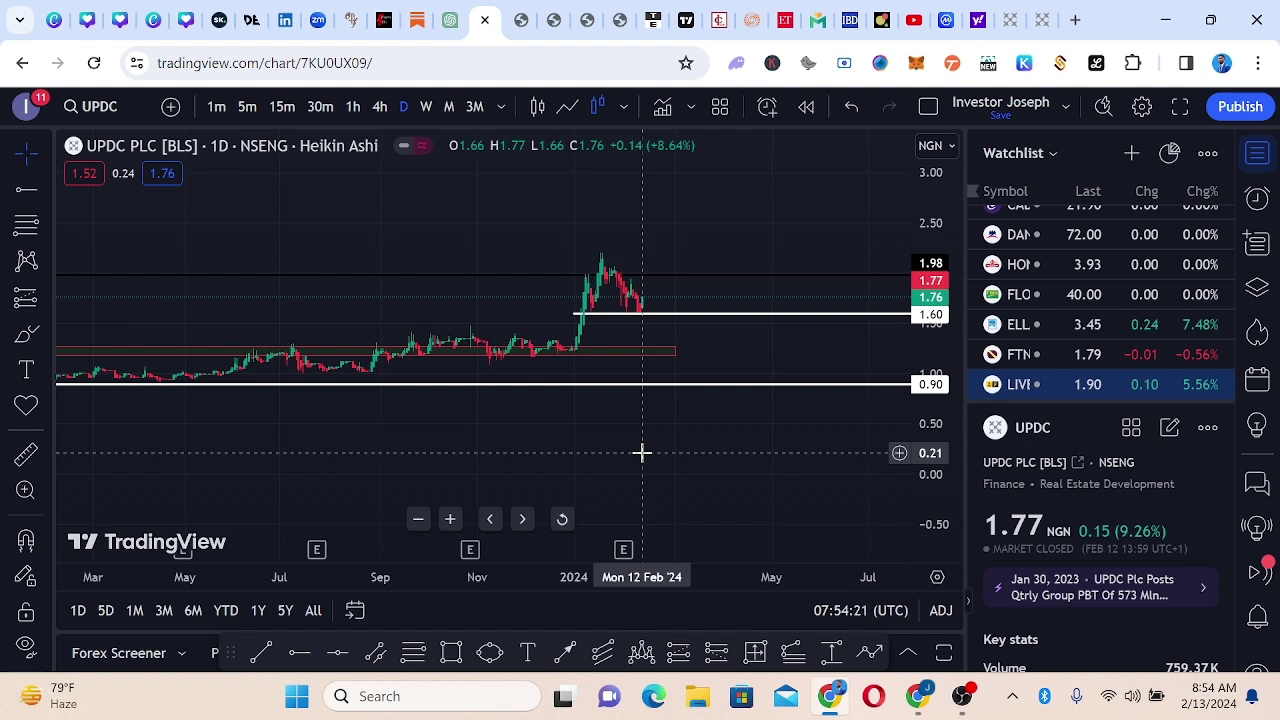
- Frame November to June and mark the 2.17 peak with a horizontal ray
mouse_move(720, 406)
mouse_down()
mouse_move(689, 314)
mouse_move(555, 323)
mouse_move(737, 357)
mouse_up()
scroll(689, 326, up, 3)
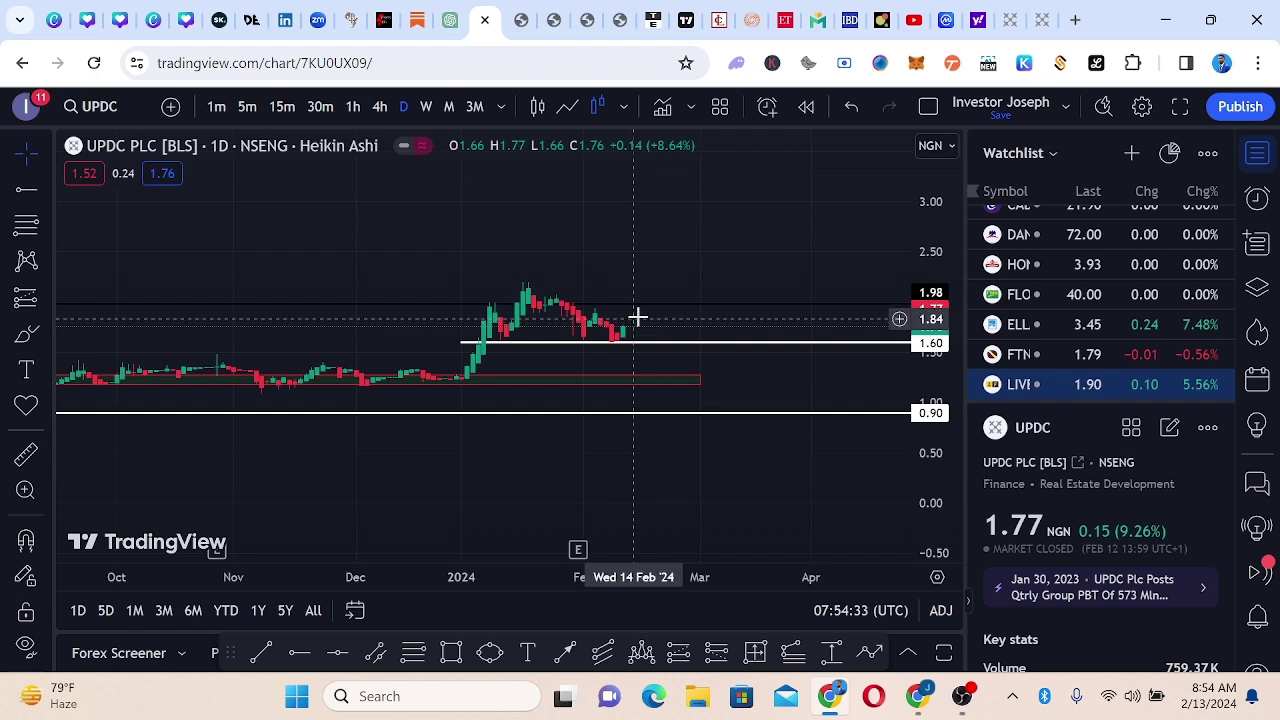
scroll(655, 285, down, 2)
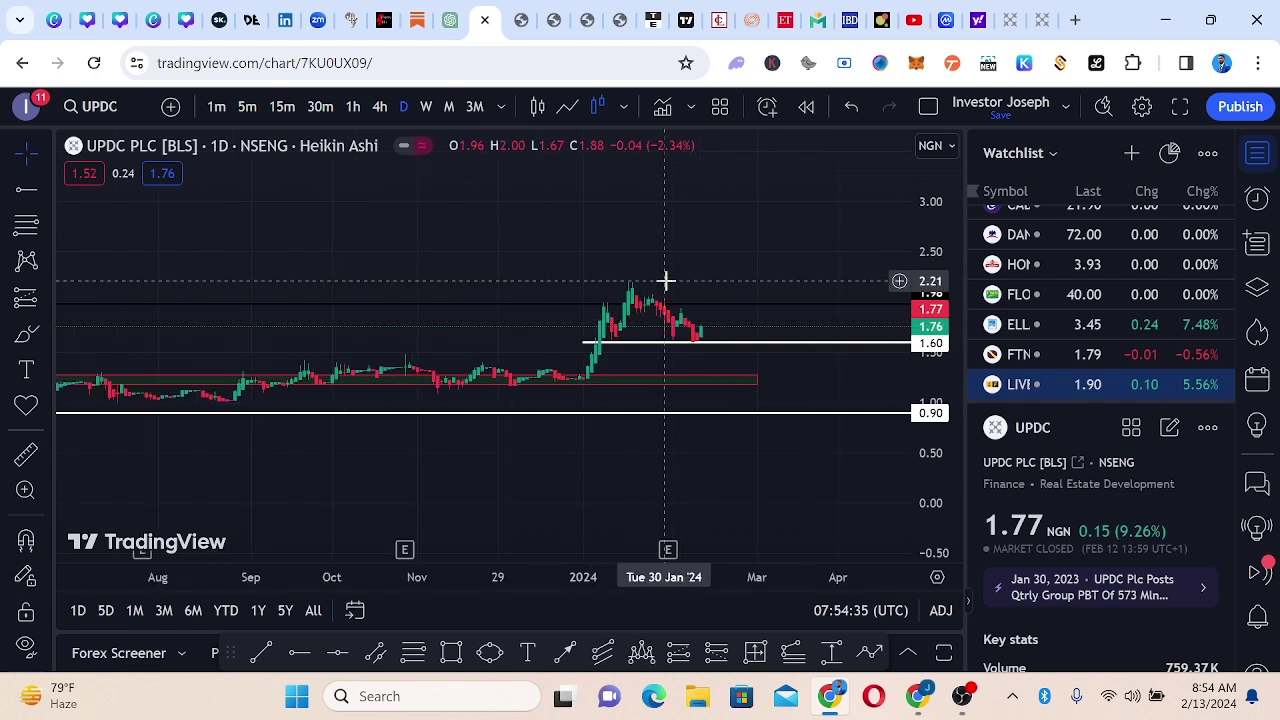
click(299, 653)
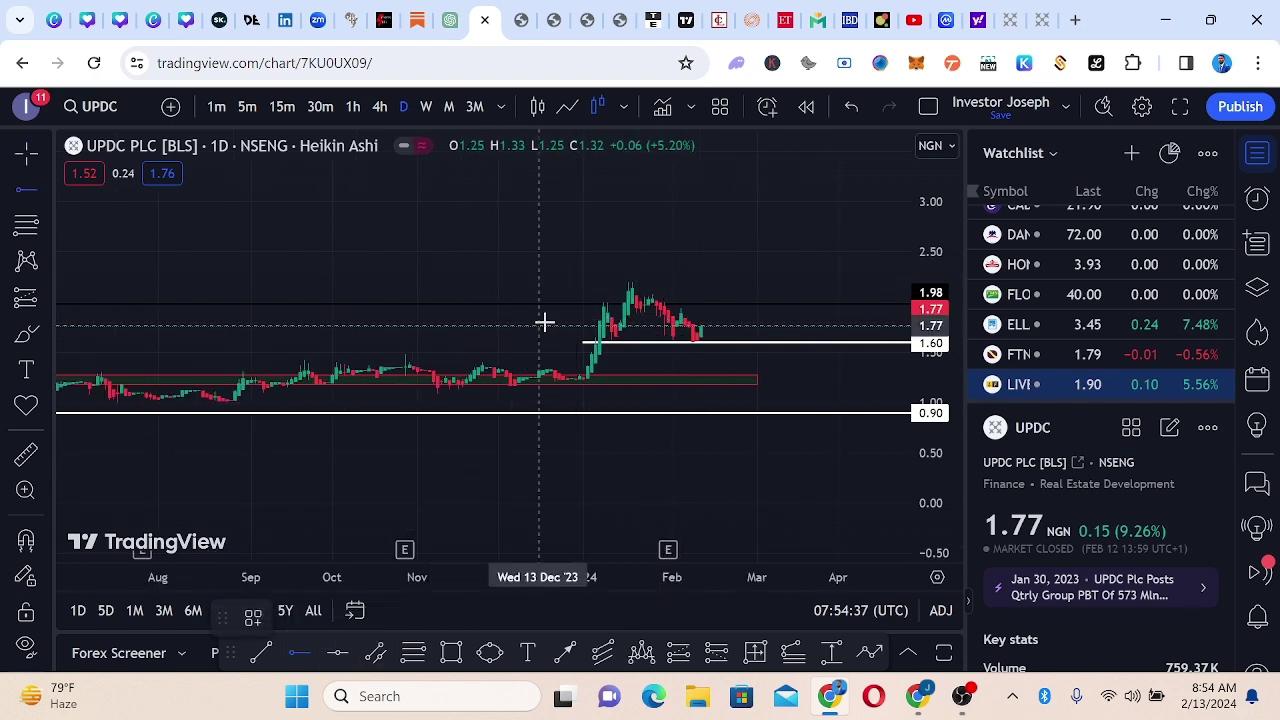
click(620, 285)
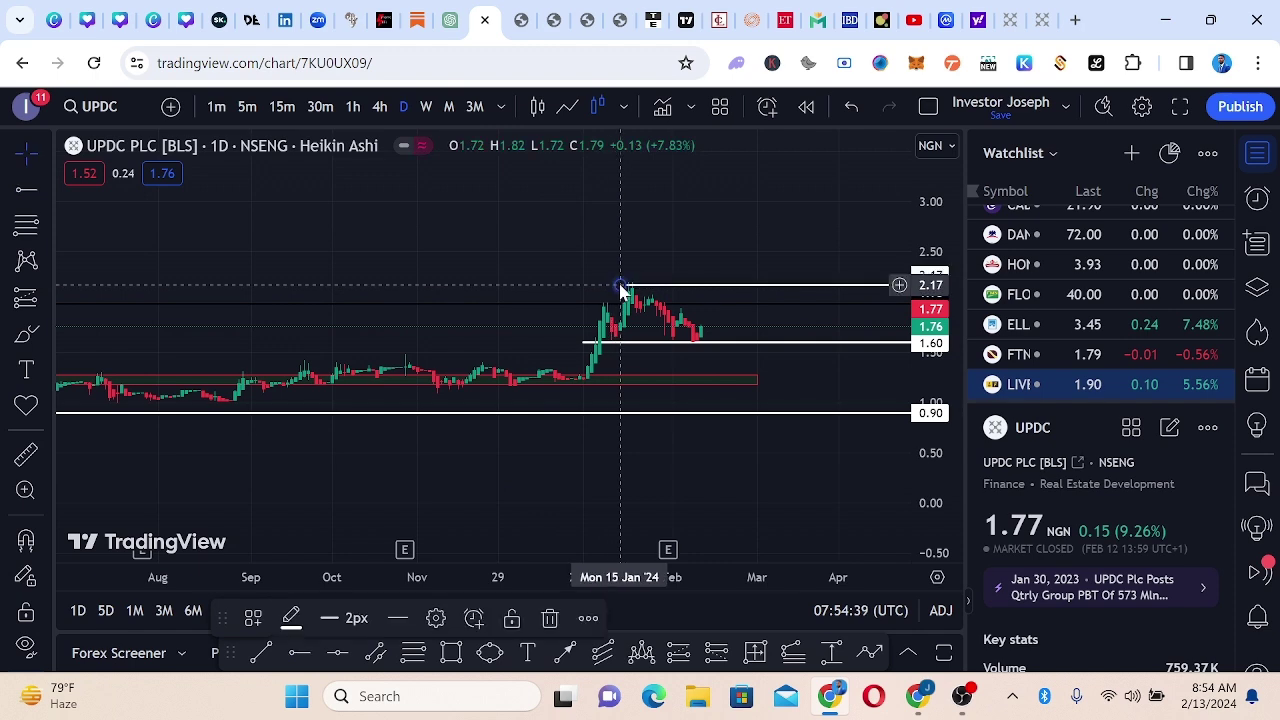
click(499, 261)
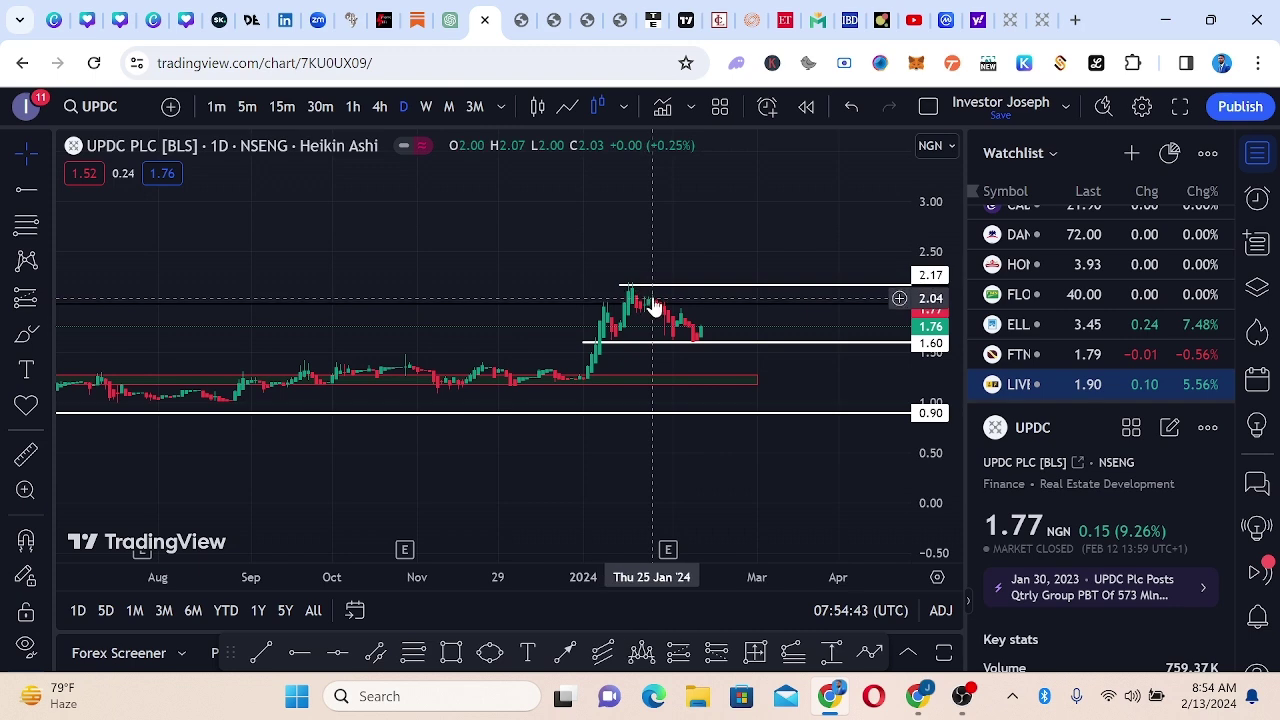
- Add a second horizontal level at 2.05 and stretch the price scale to enlarge candles
click(298, 652)
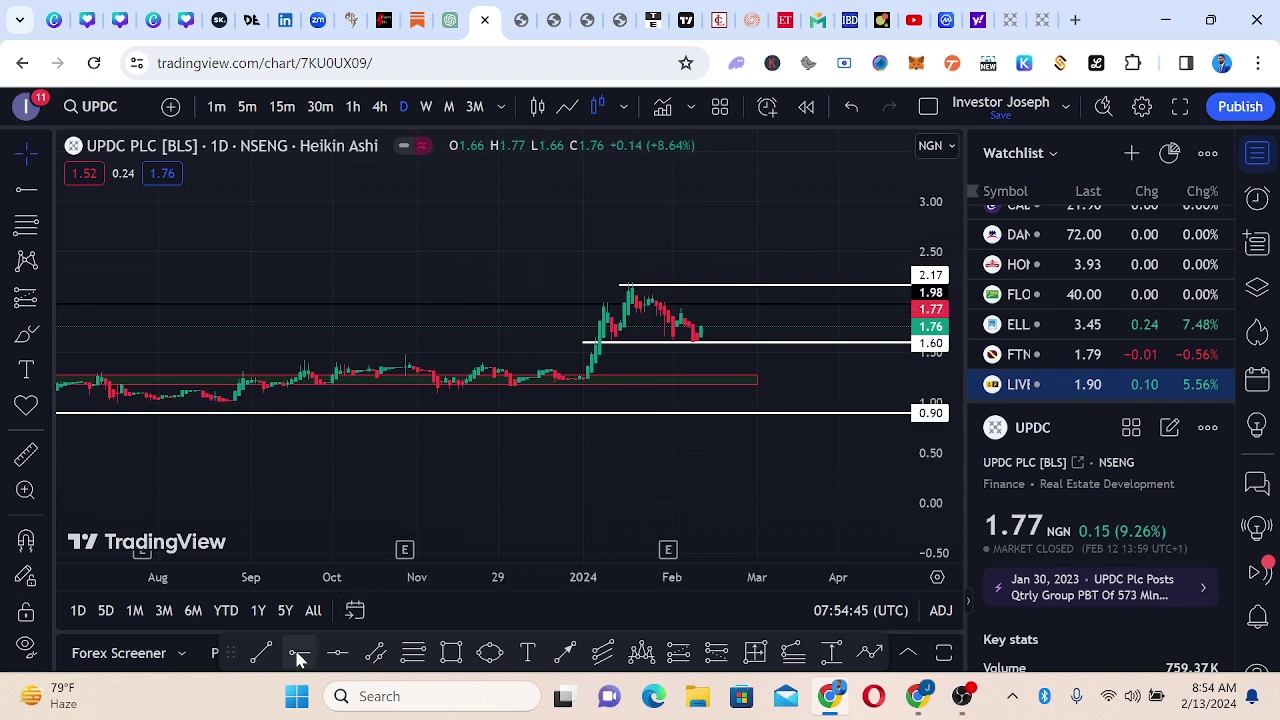
click(652, 302)
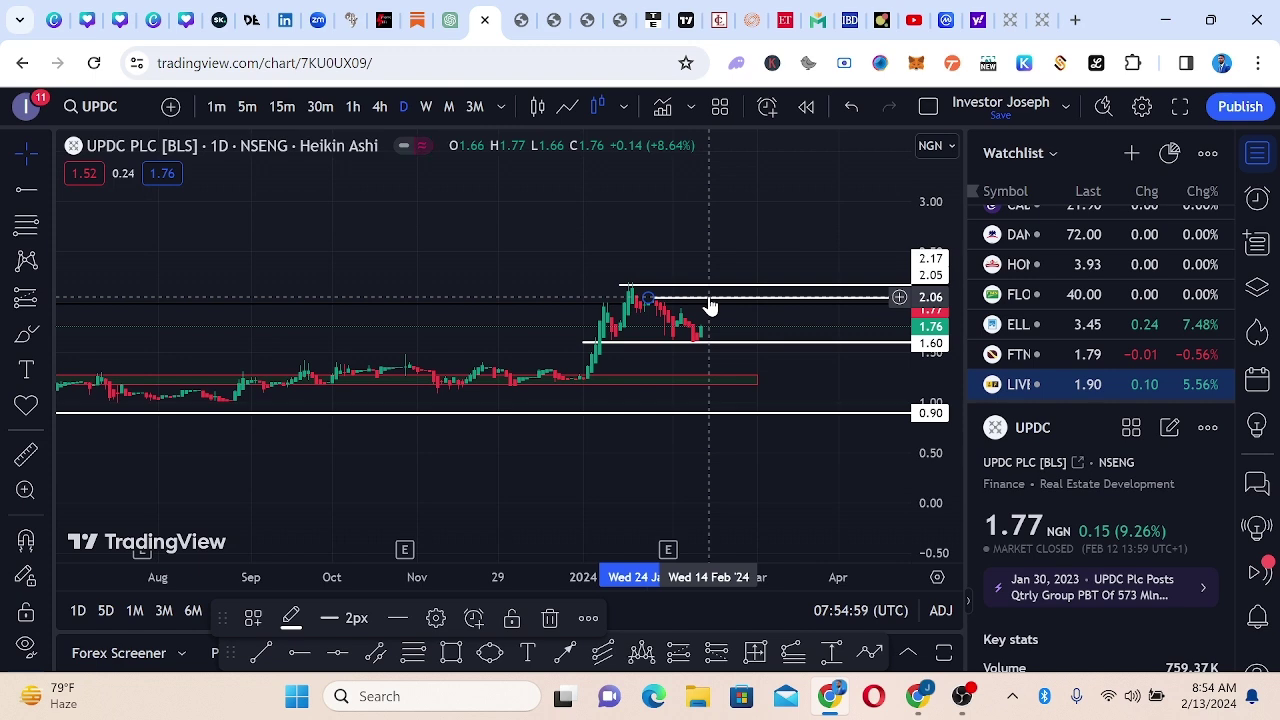
drag(529, 260, 429, 226)
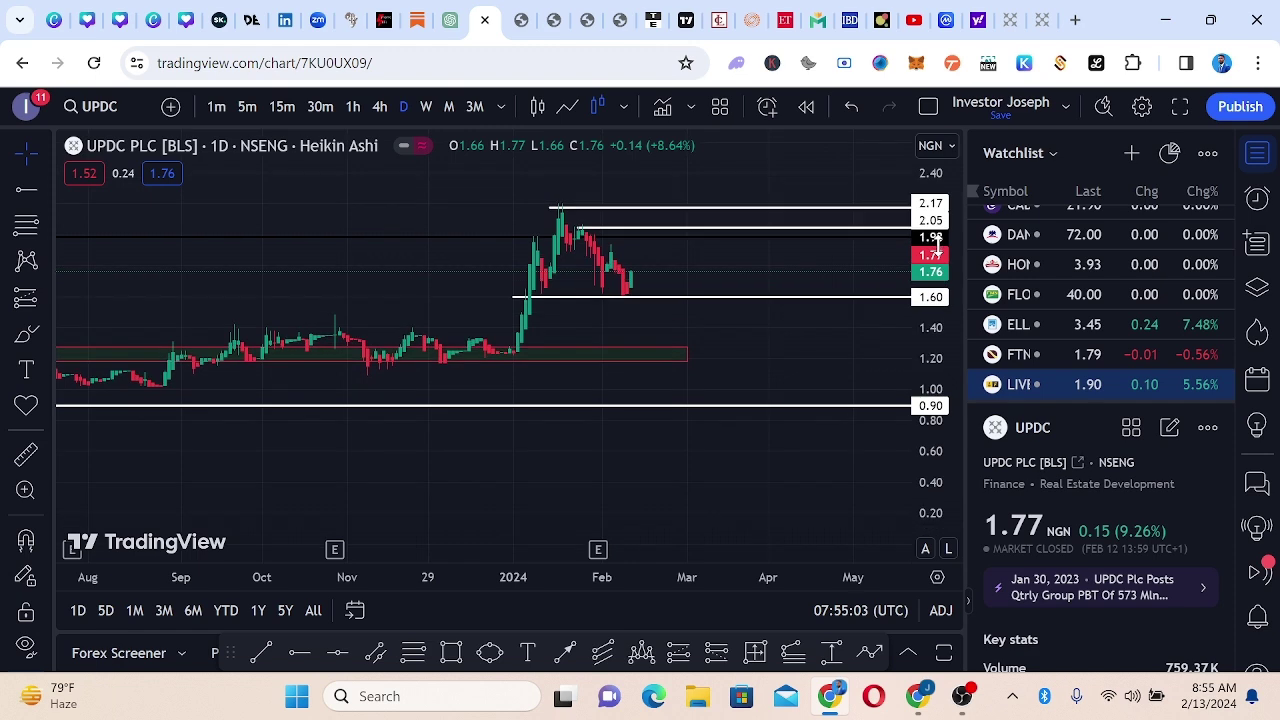
drag(680, 246, 661, 250)
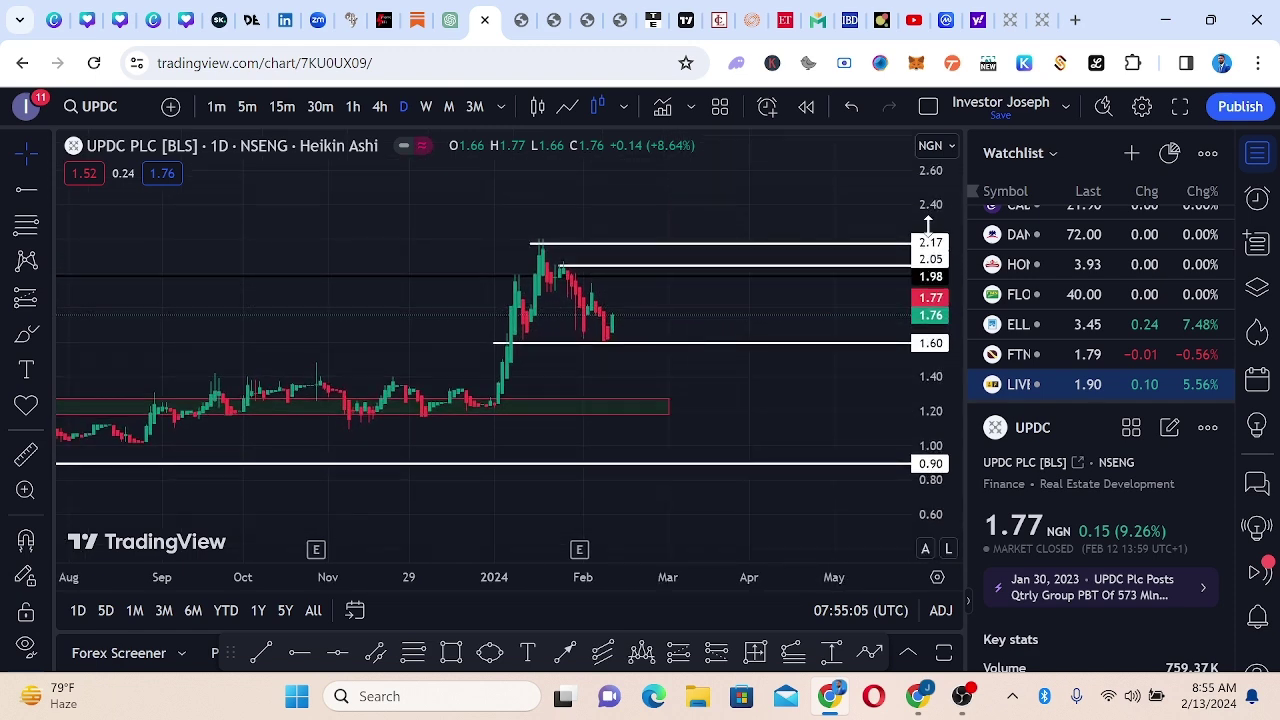
- Switch UPDC to weekly candles and pan through the history back to 2021
click(425, 108)
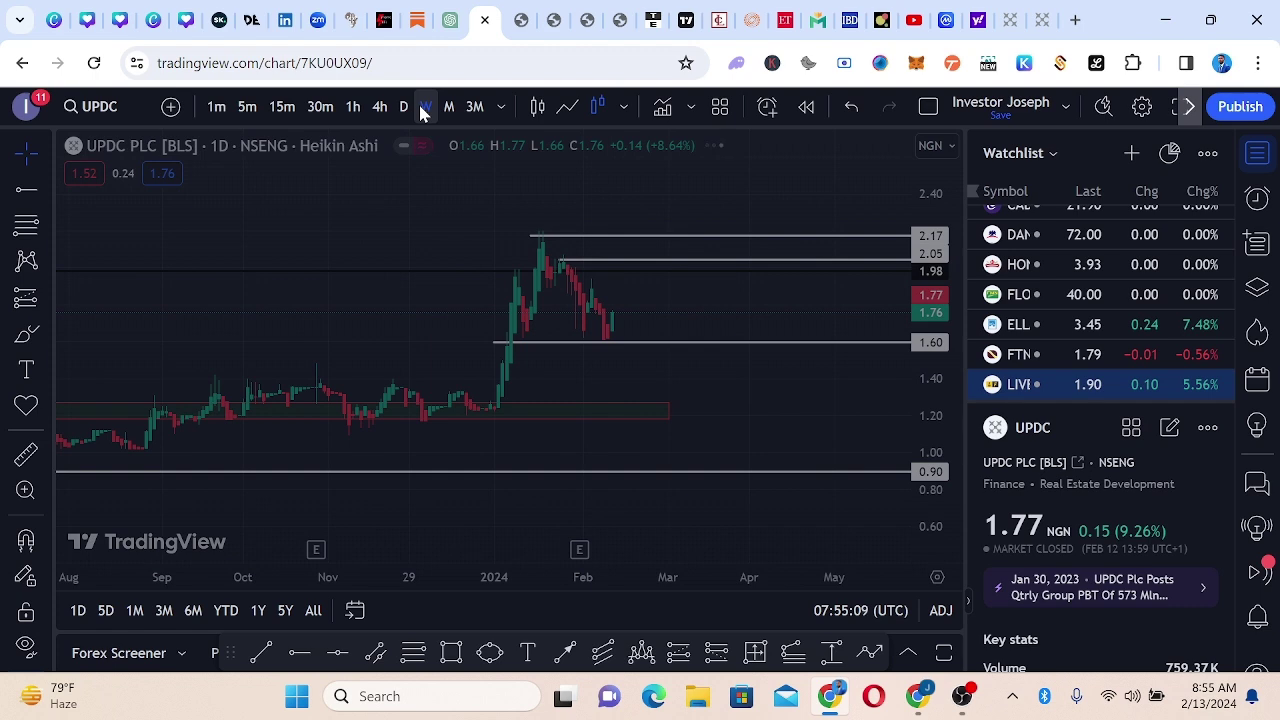
scroll(446, 280, down, 5)
scroll(556, 303, up, 6)
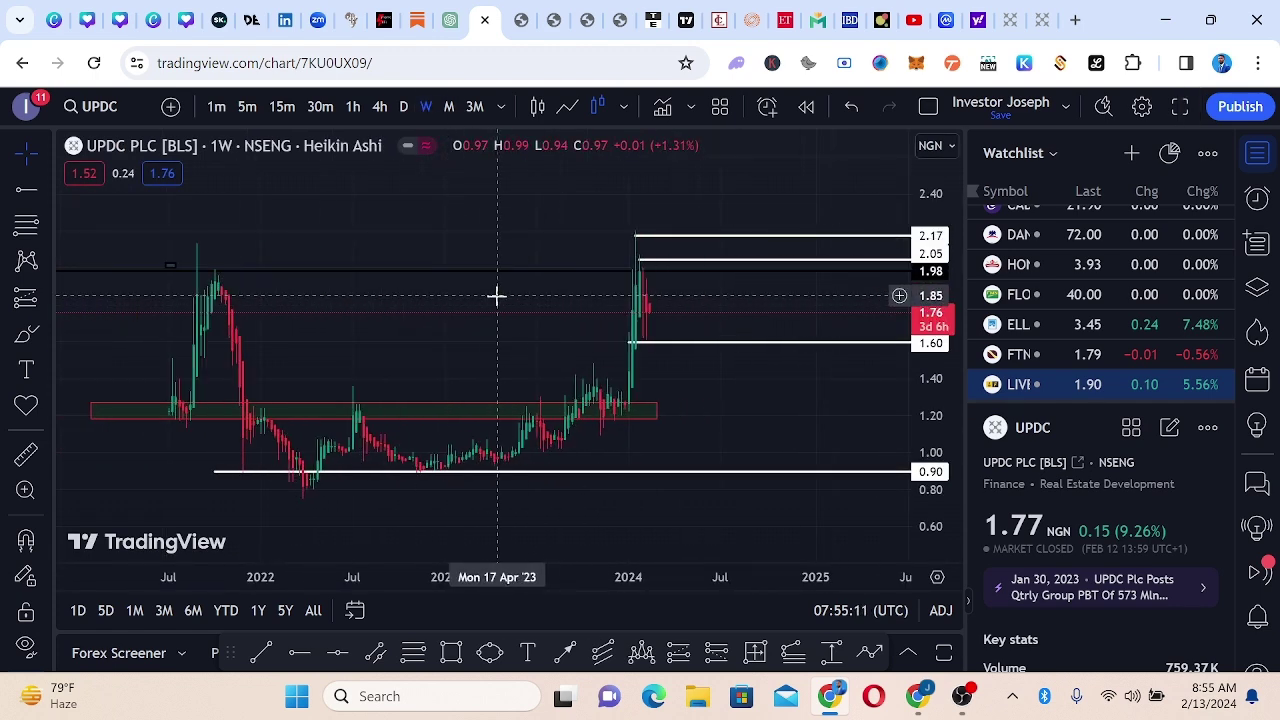
drag(412, 393, 837, 374)
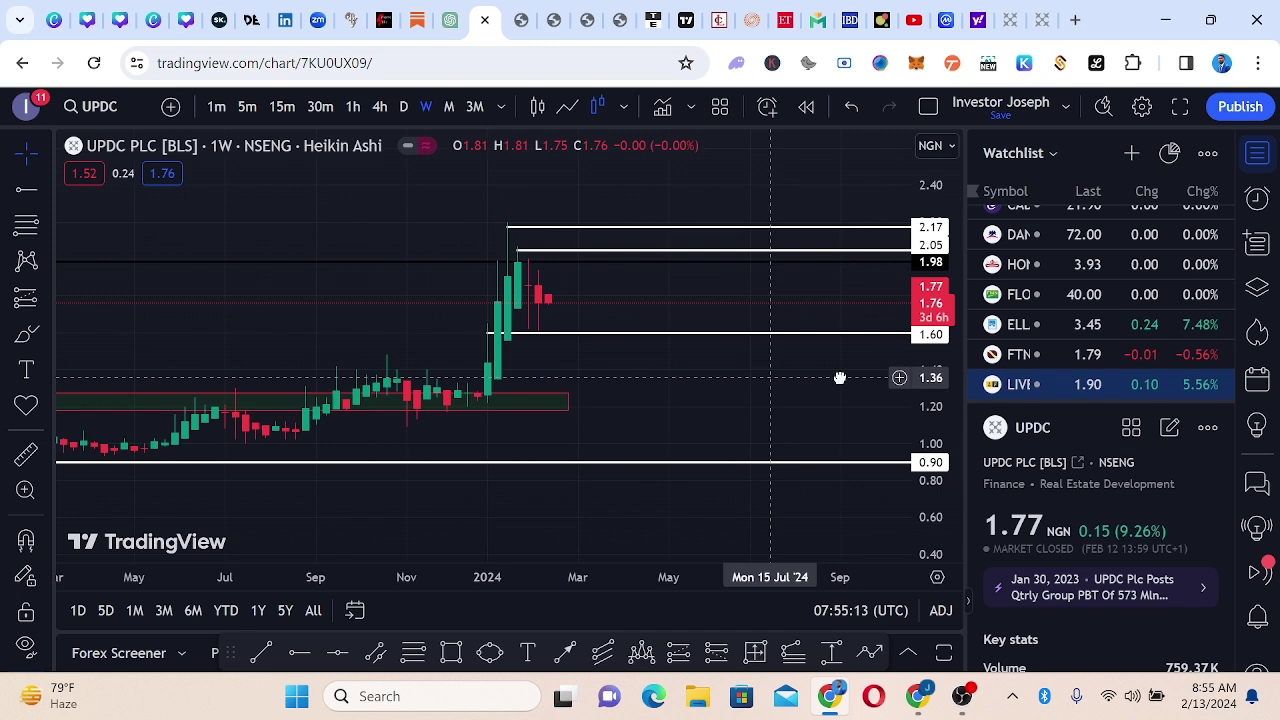
scroll(837, 374, up, 3)
drag(563, 400, 784, 398)
scroll(730, 400, up, 3)
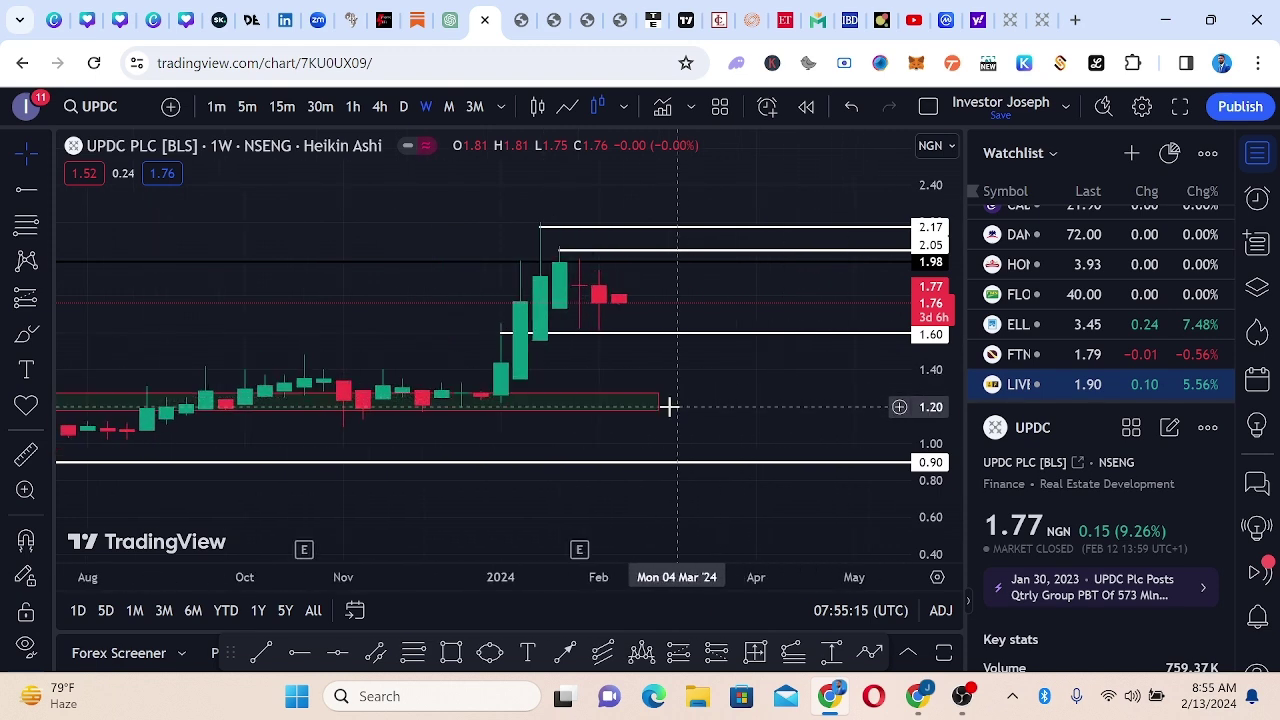
scroll(669, 406, left, 2)
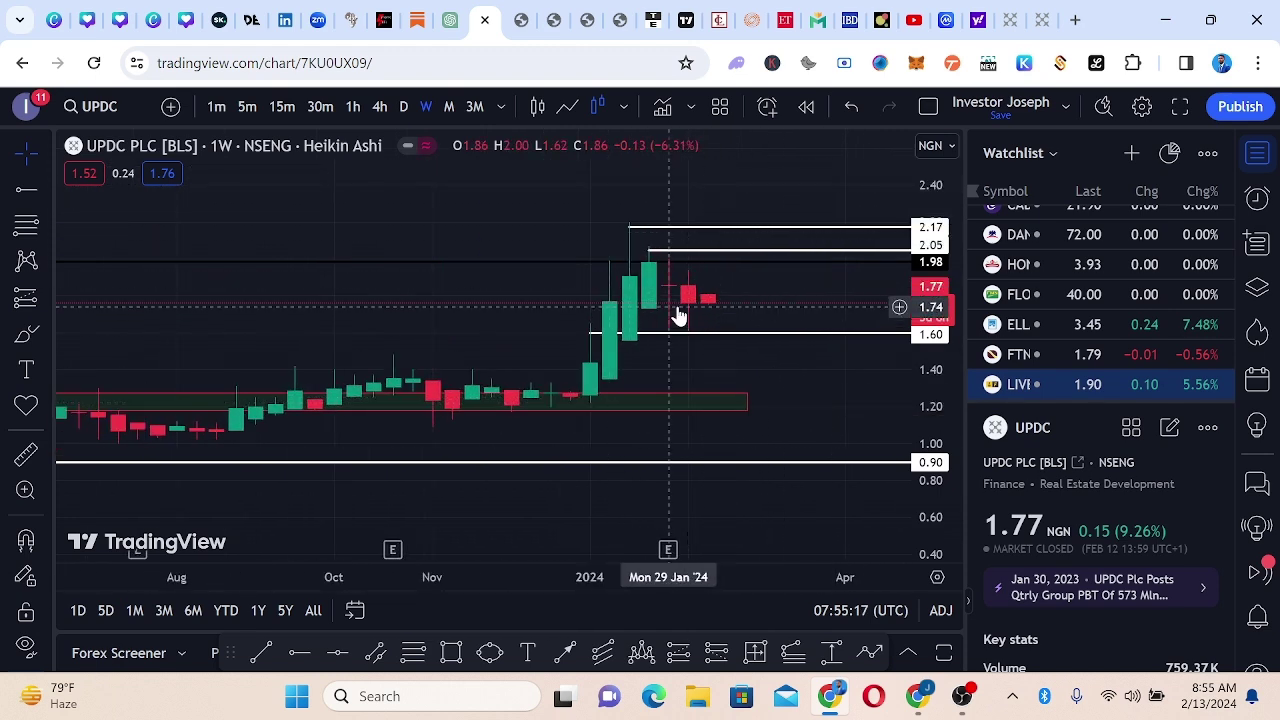
scroll(737, 294, down, 4)
scroll(734, 294, down, 4)
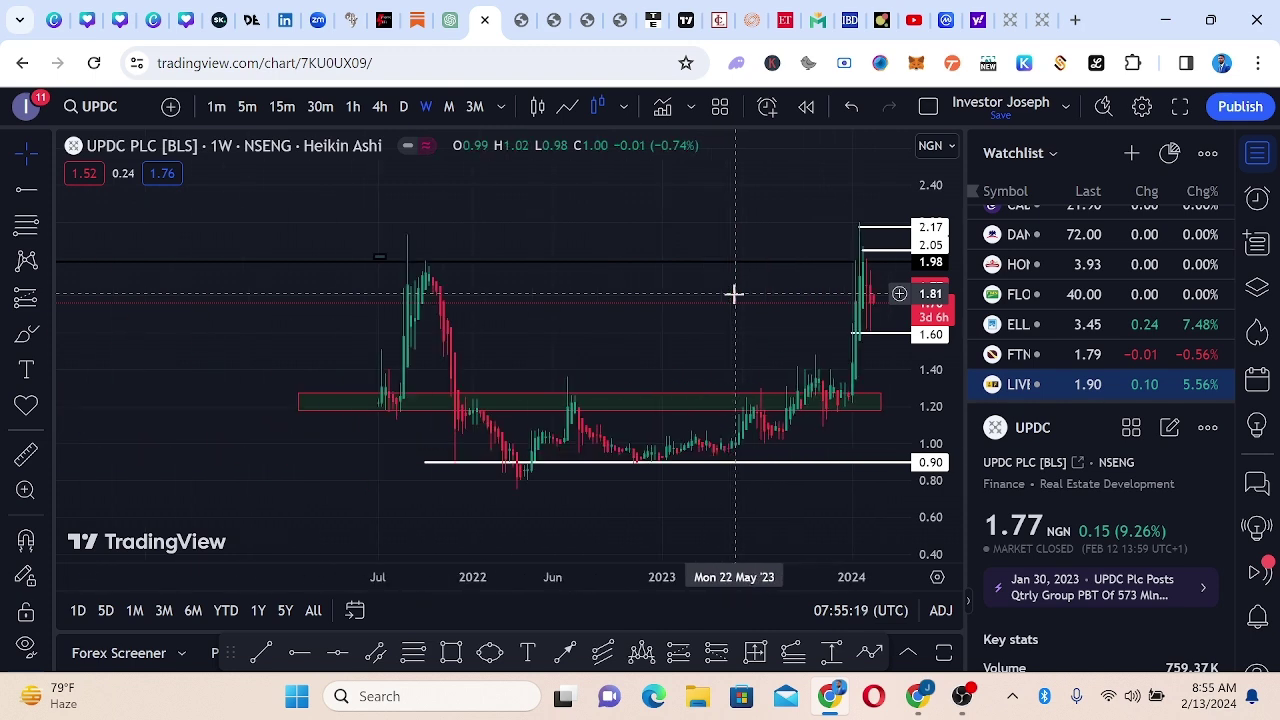
mouse_move(737, 331)
mouse_down()
mouse_move(480, 314)
mouse_move(465, 300)
mouse_up()
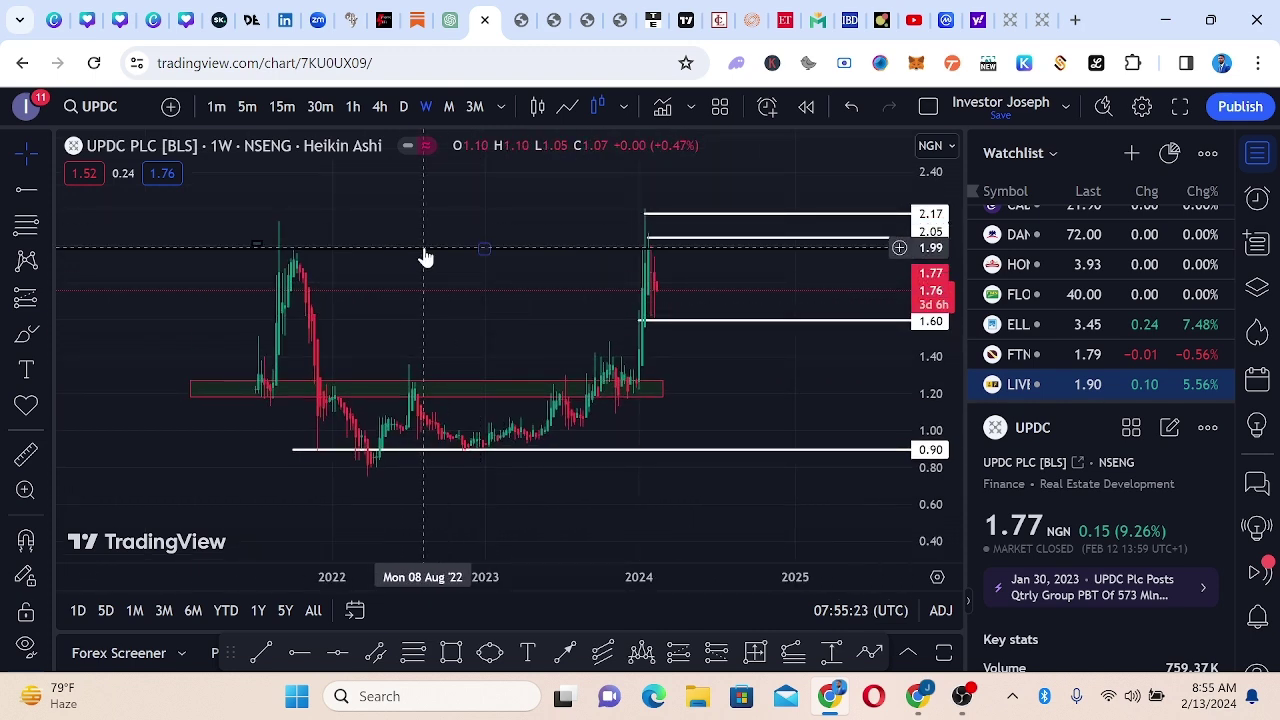
scroll(600, 292, up, 5)
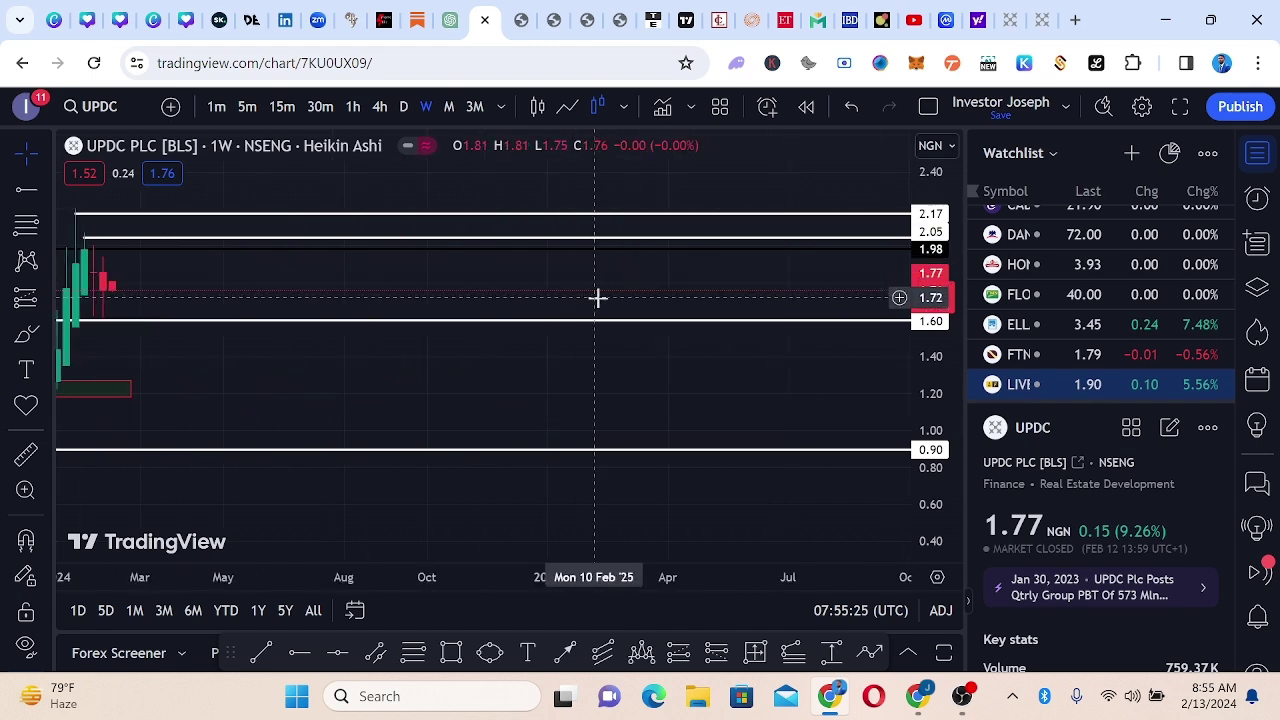
drag(271, 369, 866, 389)
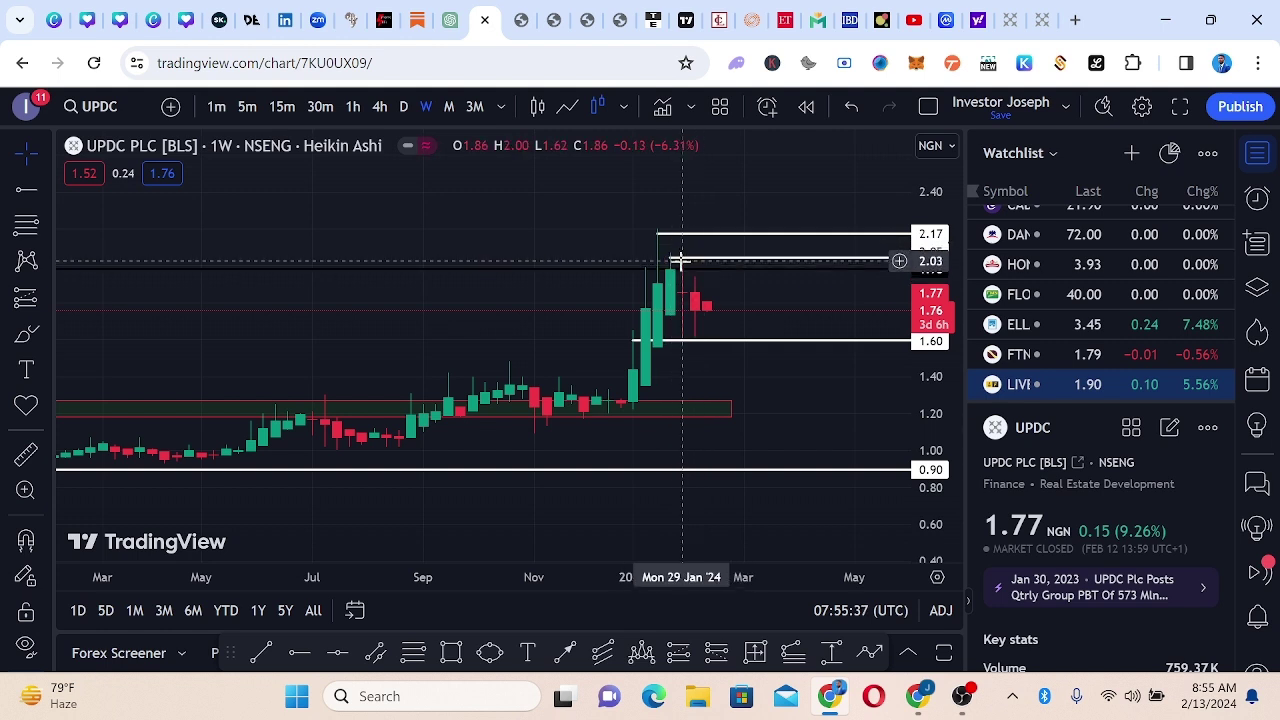
scroll(400, 274, down, 8)
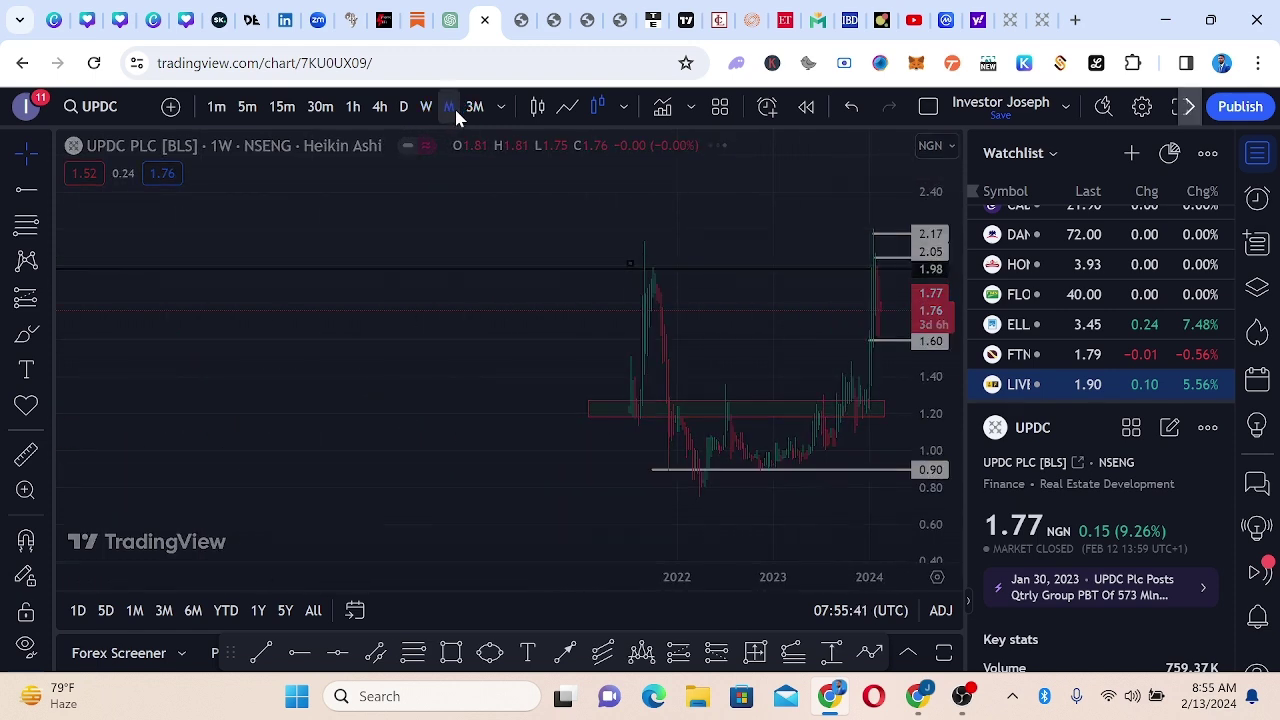
- Zoom in and centre the 2022–2024 monthly Heikin Ashi candles
scroll(672, 314, up, 5)
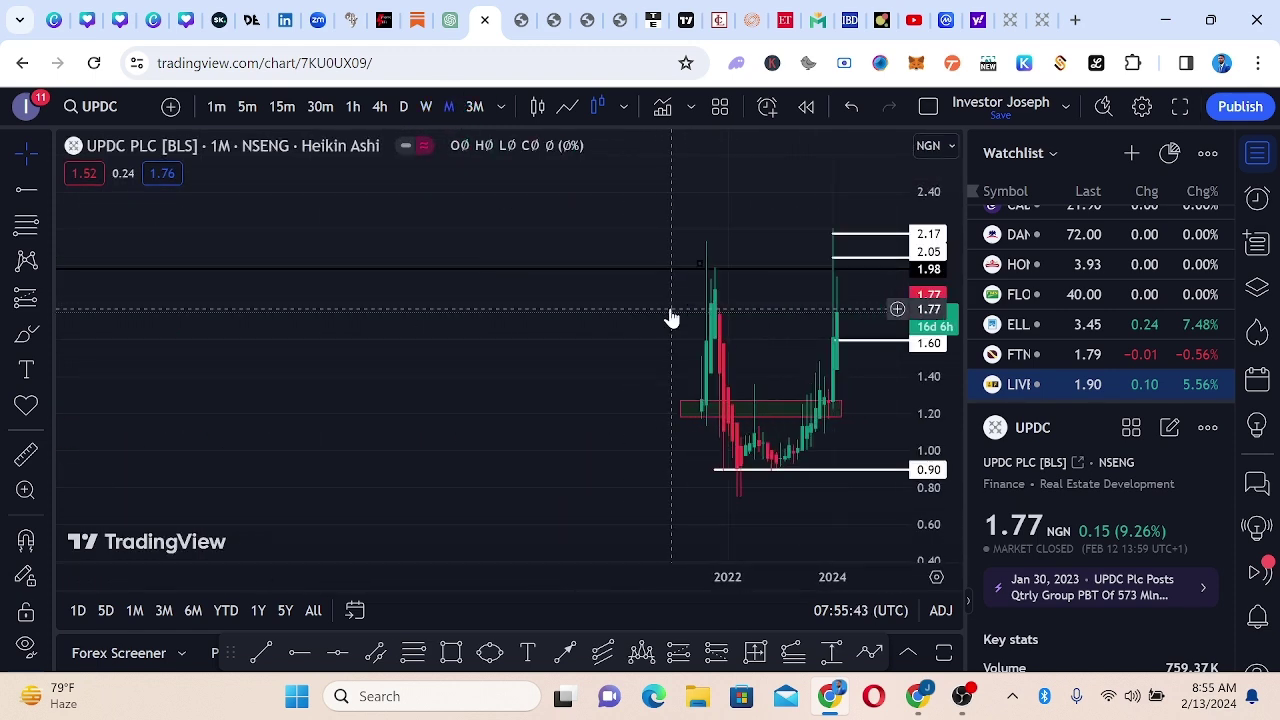
scroll(560, 346, up, 3)
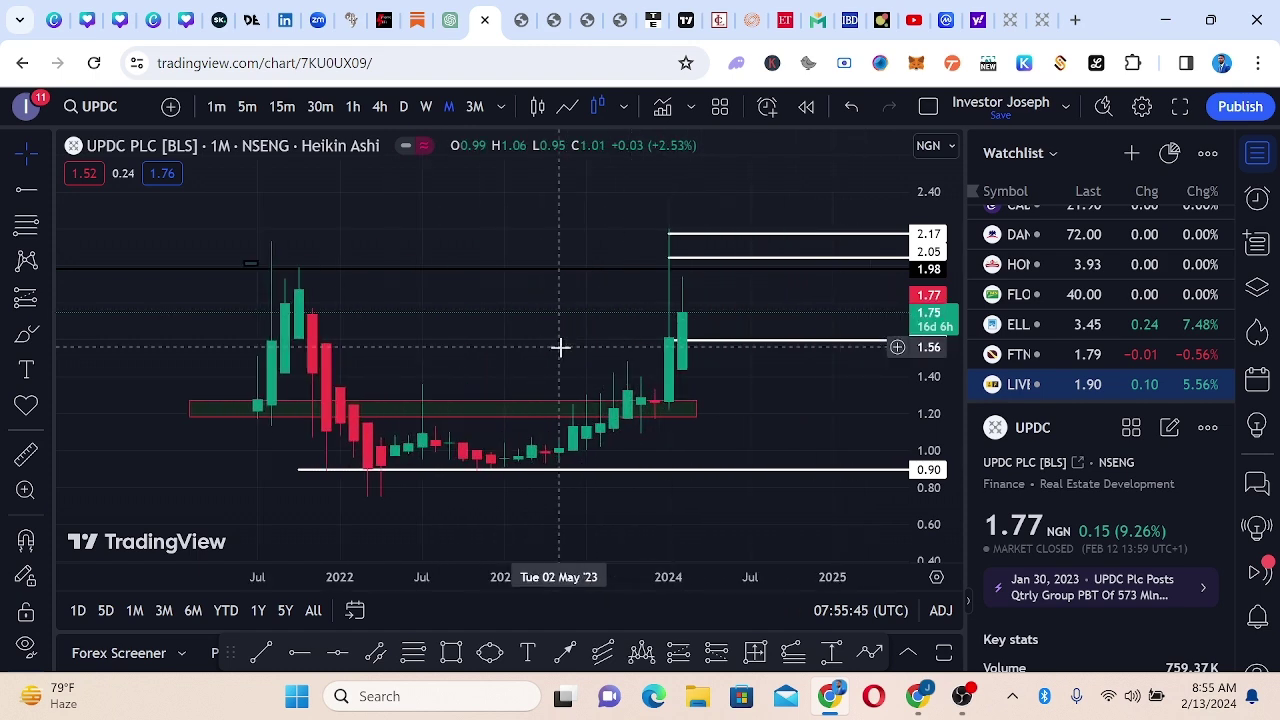
mouse_move(509, 351)
mouse_down()
mouse_move(550, 373)
mouse_move(716, 384)
mouse_up()
scroll(506, 371, up, 2)
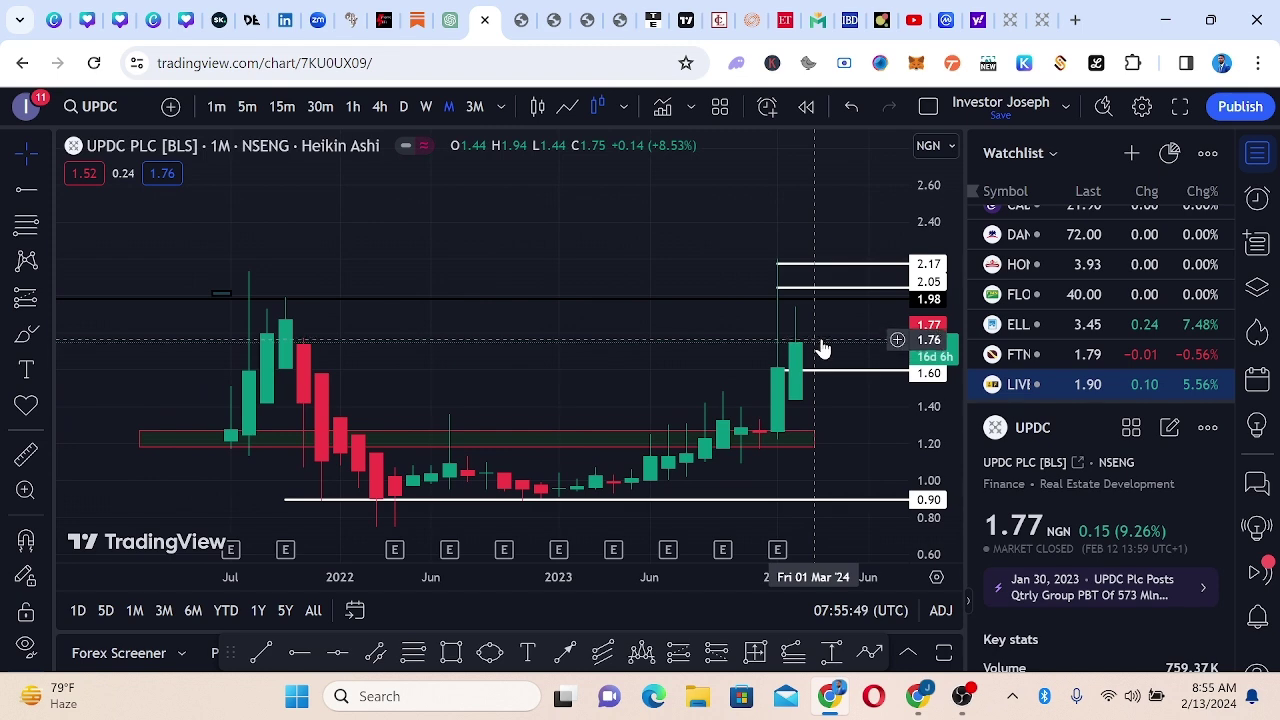
click(451, 653)
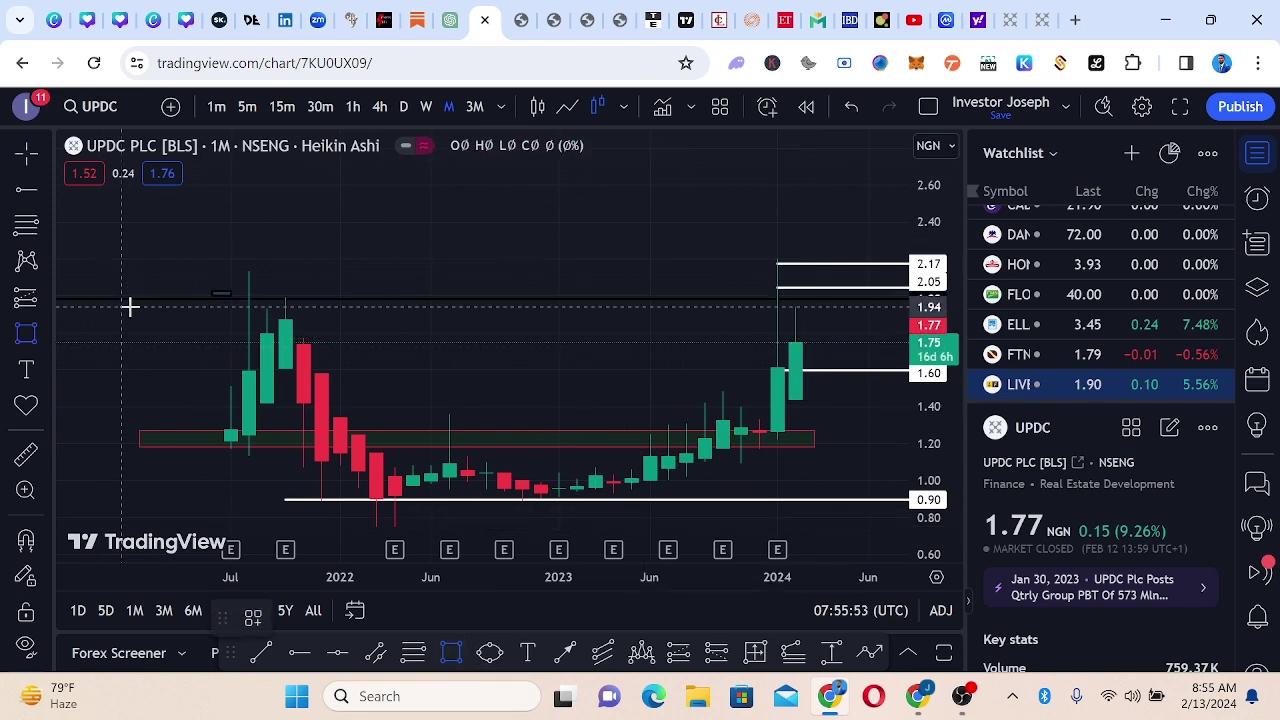
- Draw a teal zone at about 1.82–1.95 from the 2021 high to early 2024
mouse_move(133, 301)
mouse_down()
mouse_move(183, 334)
mouse_move(694, 357)
mouse_move(898, 329)
mouse_up()
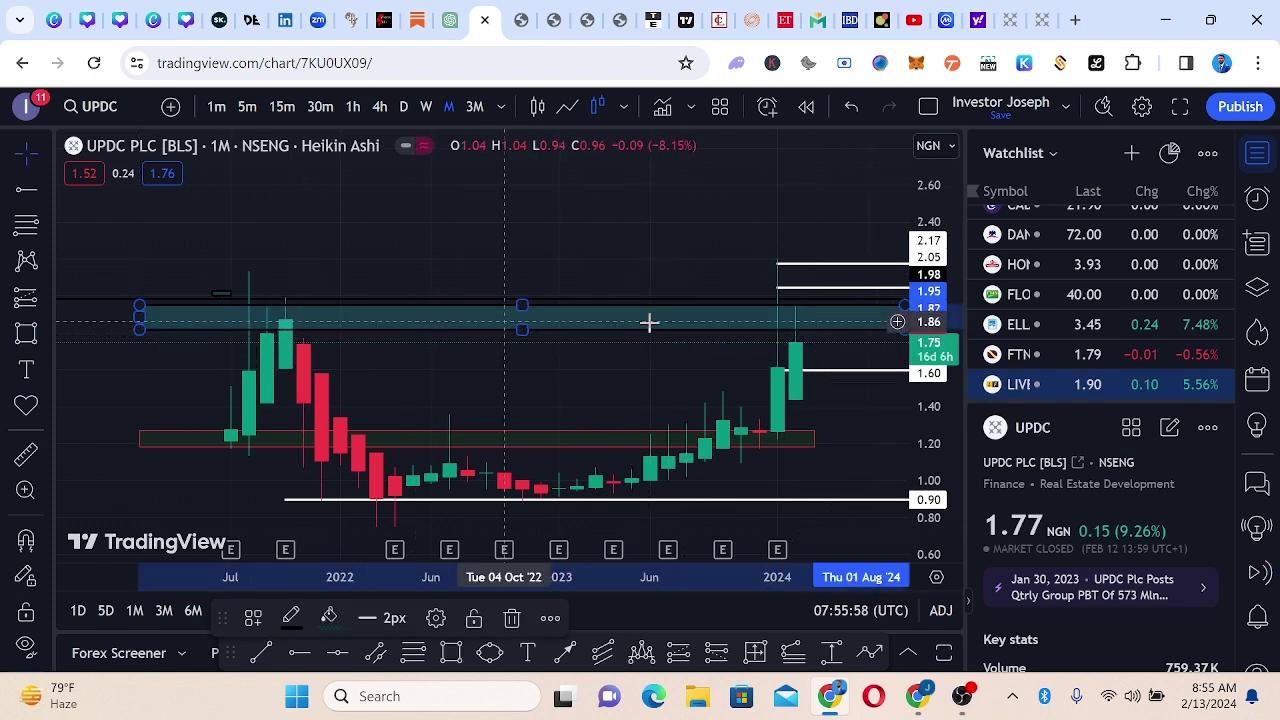
click(897, 330)
click(840, 393)
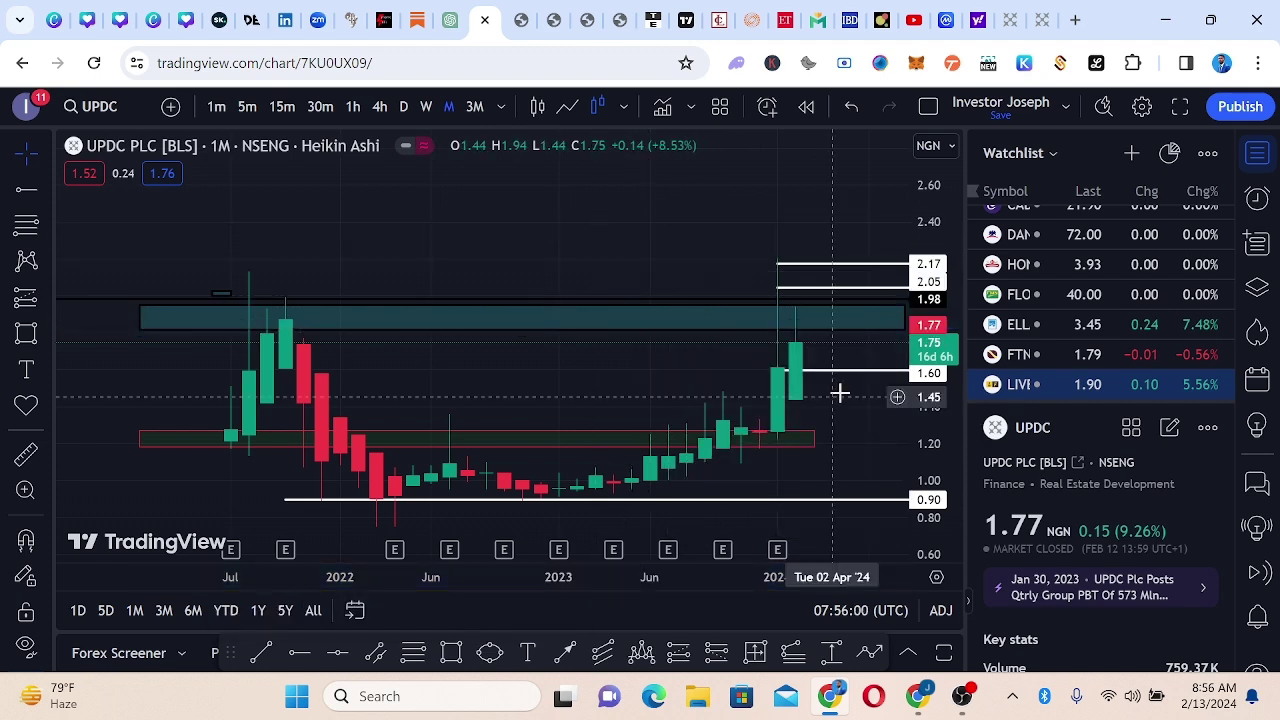
scroll(666, 346, down, 5)
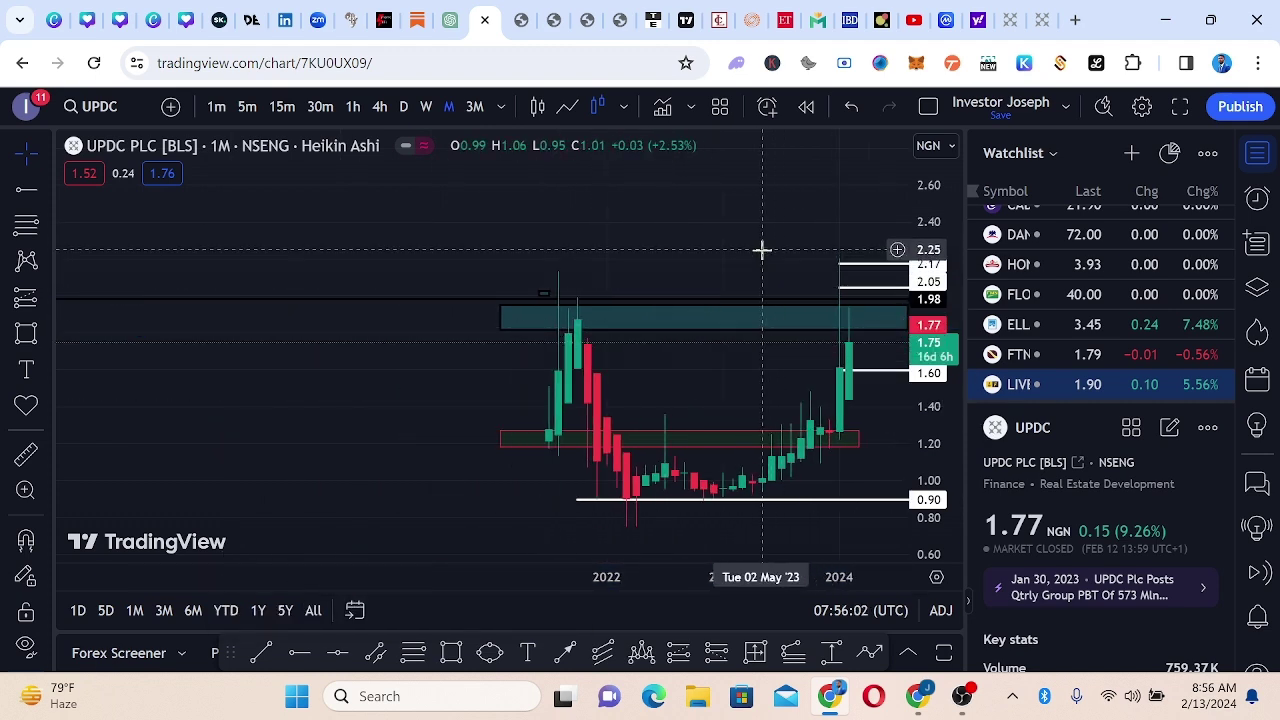
mouse_move(762, 249)
mouse_down()
mouse_move(500, 297)
mouse_move(514, 286)
mouse_up()
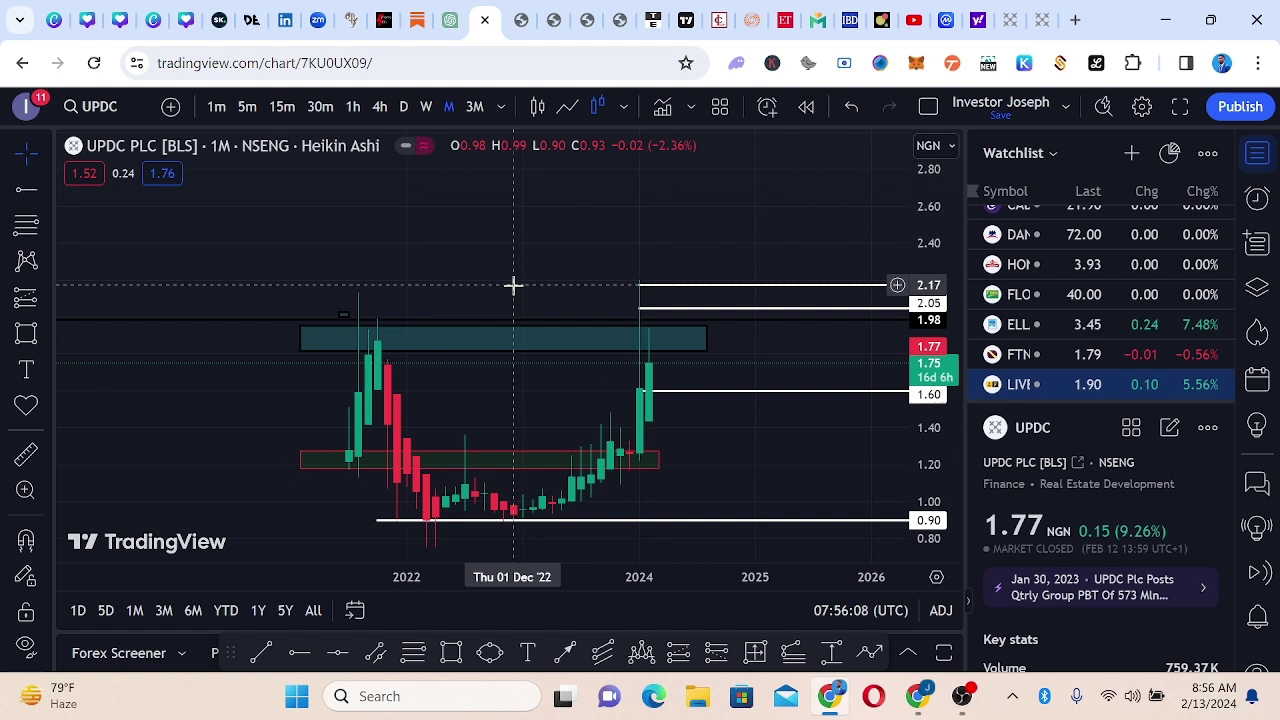
drag(734, 457, 730, 449)
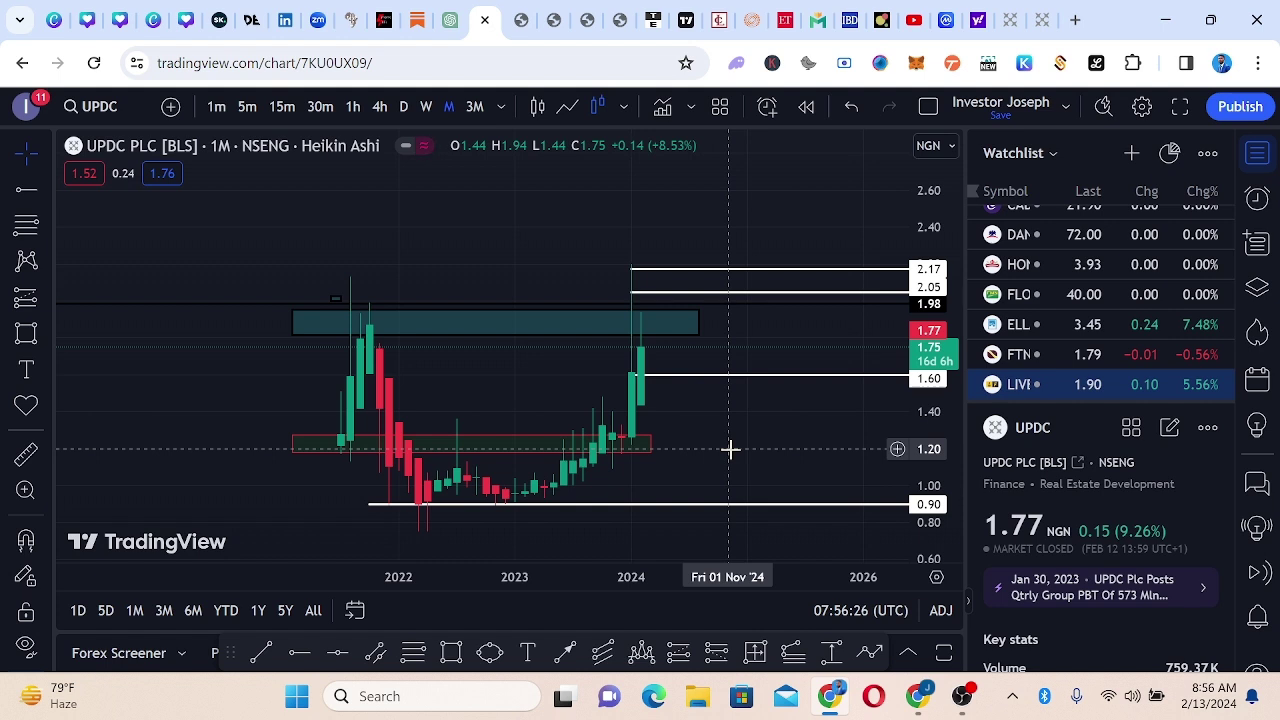
mouse_move(763, 412)
mouse_down()
mouse_move(755, 372)
mouse_move(763, 394)
mouse_up()
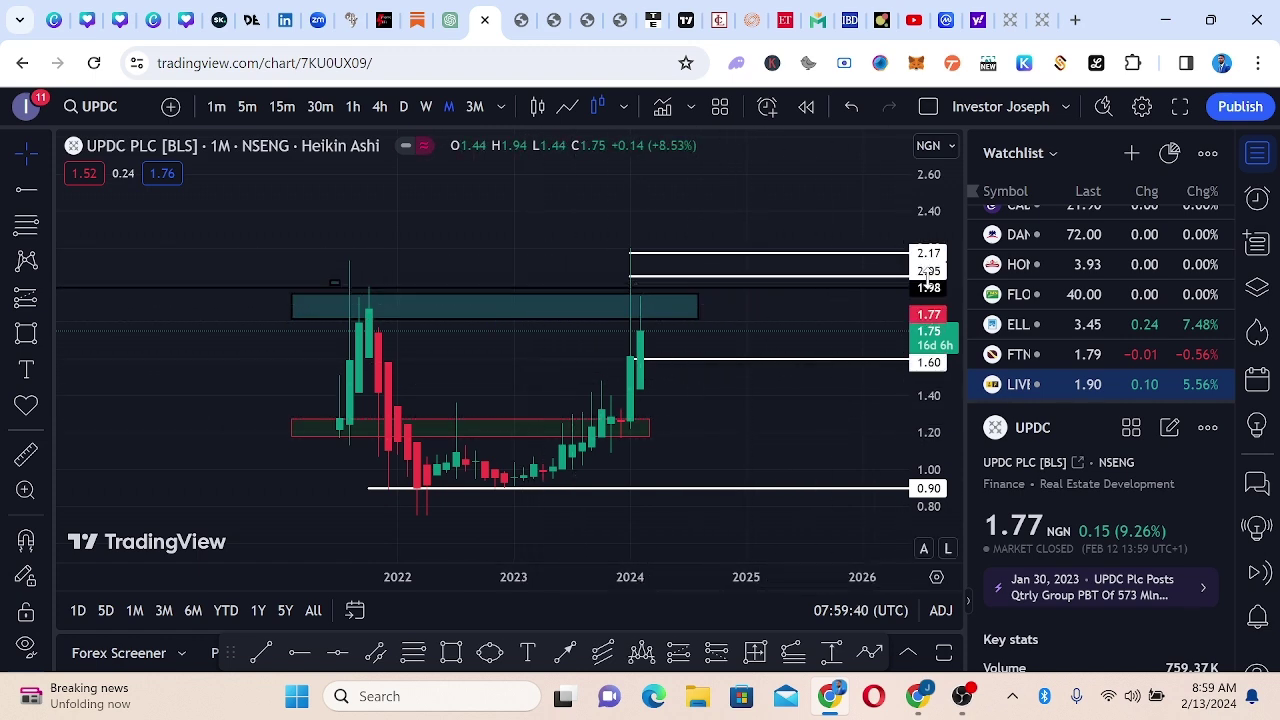
drag(928, 268, 926, 280)
scroll(771, 323, up, 5)
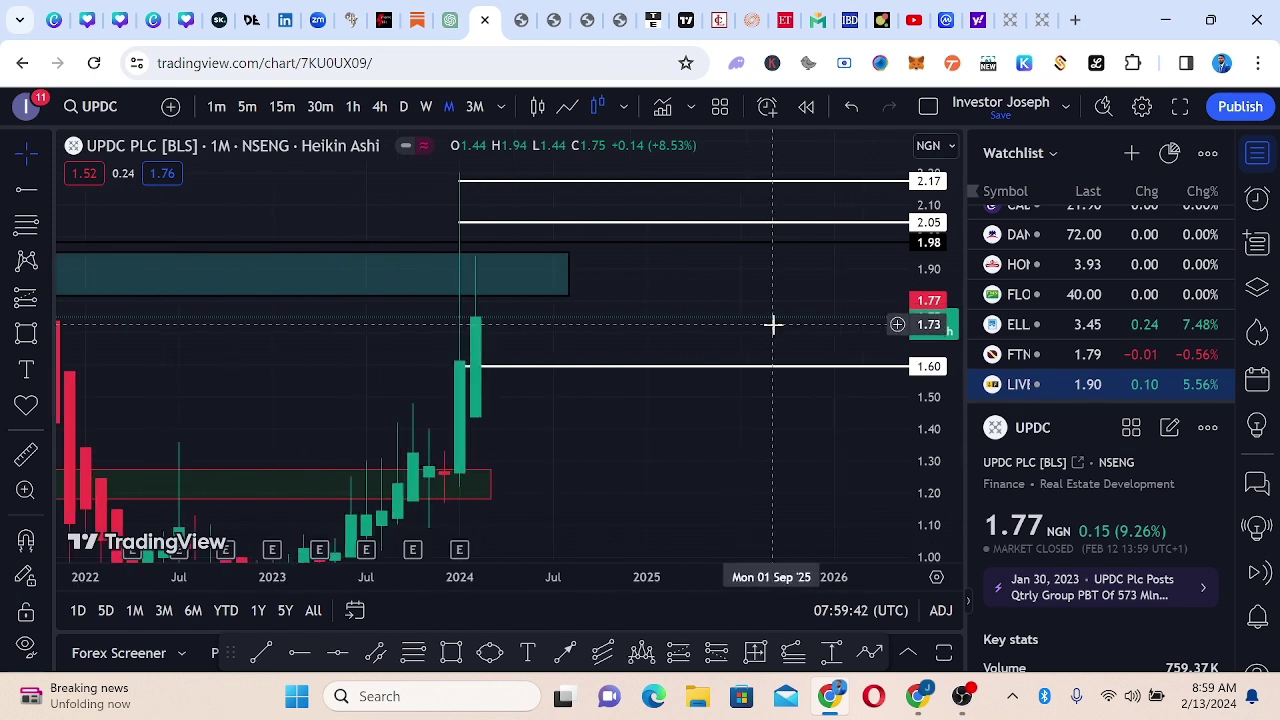
drag(331, 389, 586, 358)
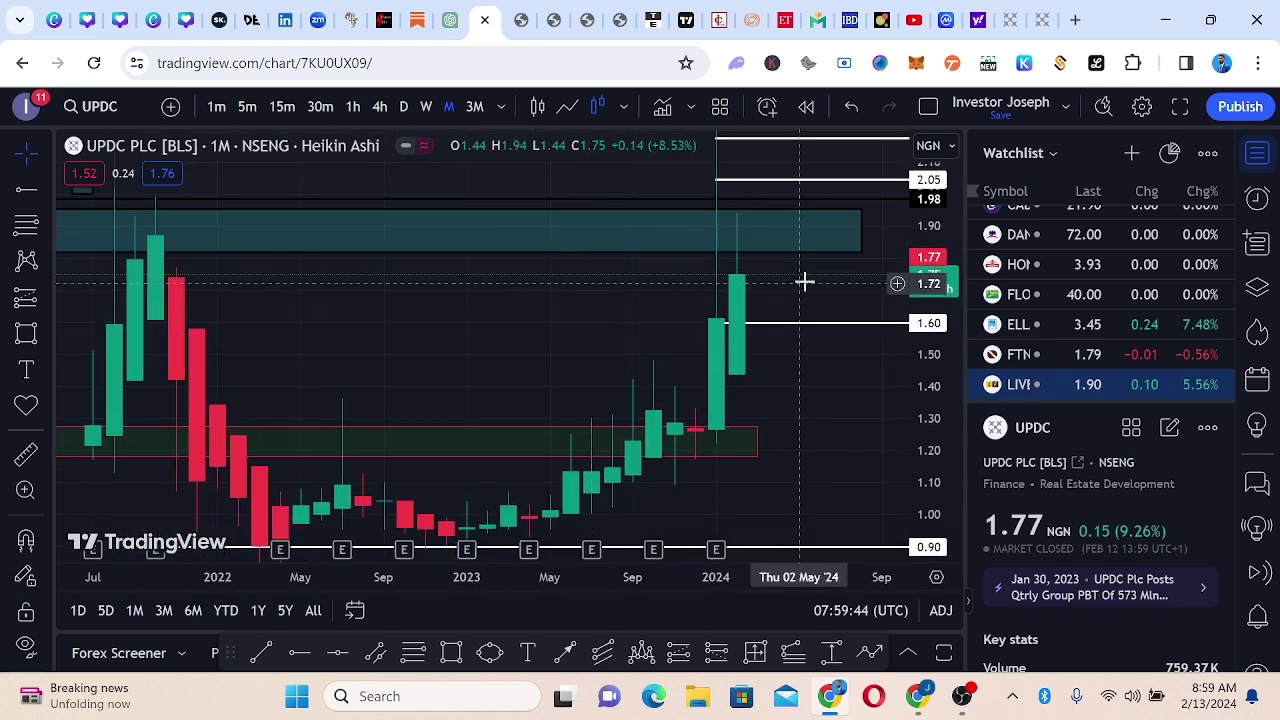
drag(922, 255, 918, 266)
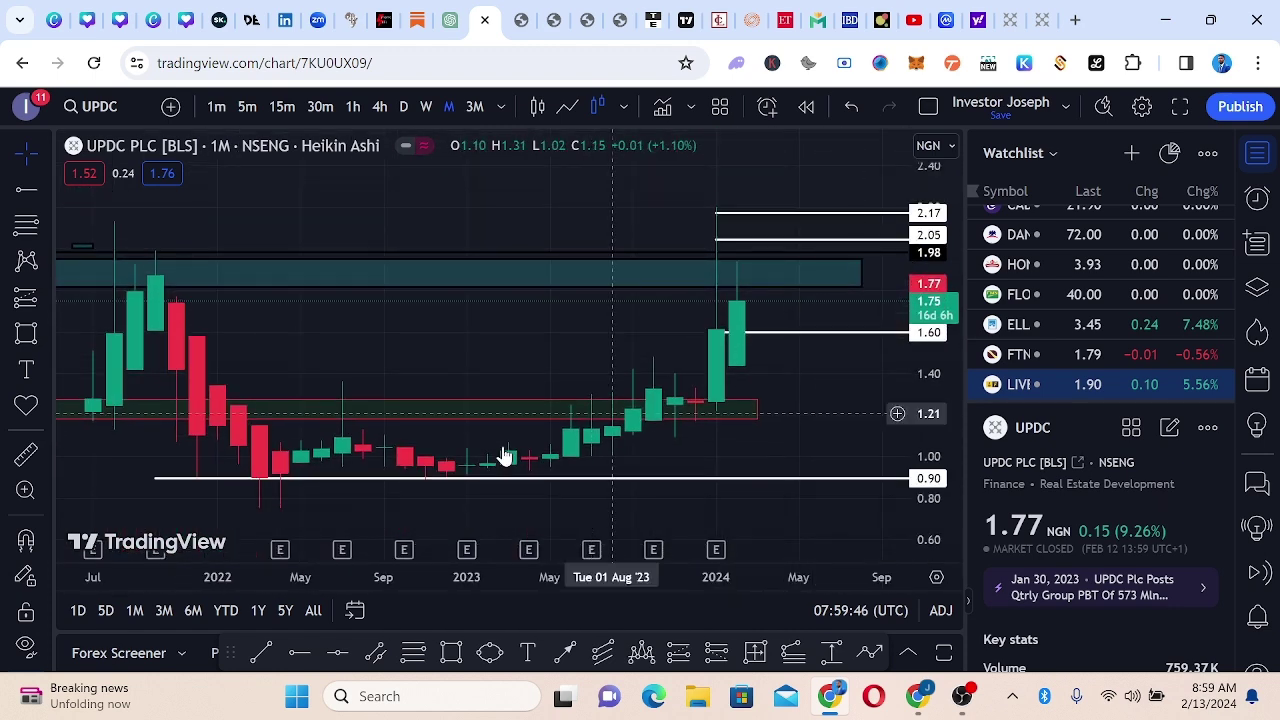
drag(346, 363, 480, 337)
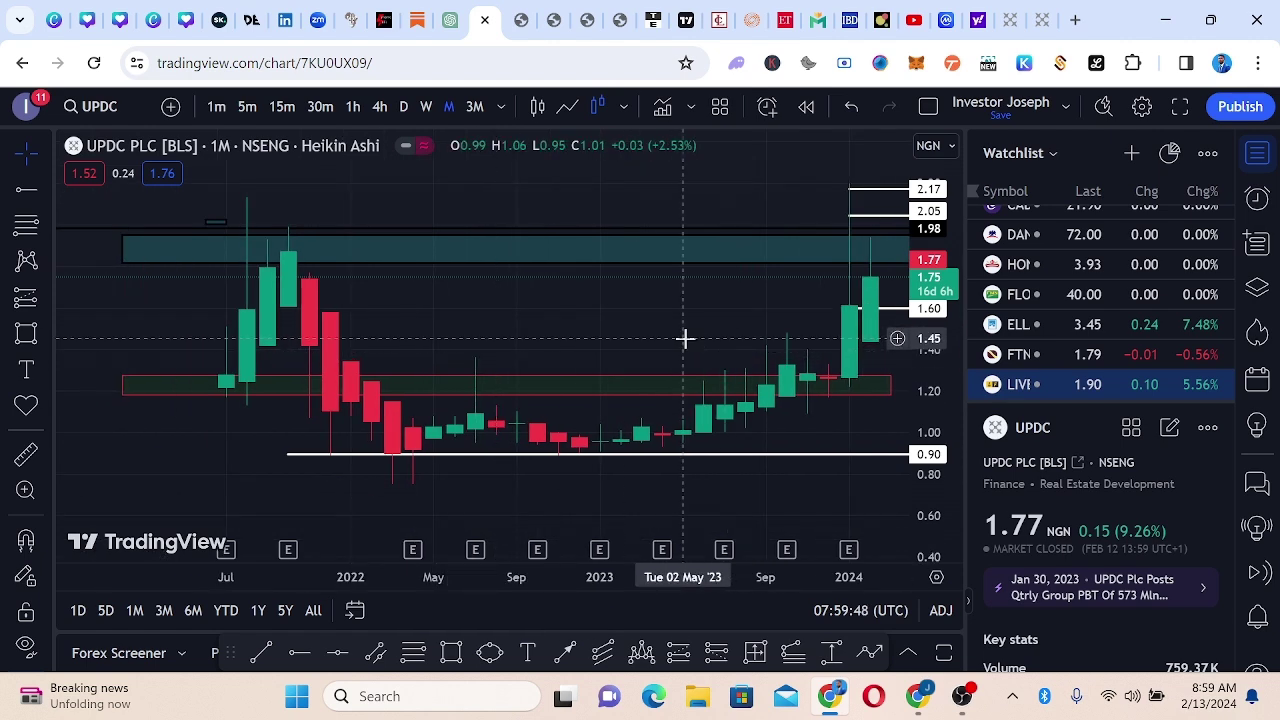
drag(686, 337, 606, 371)
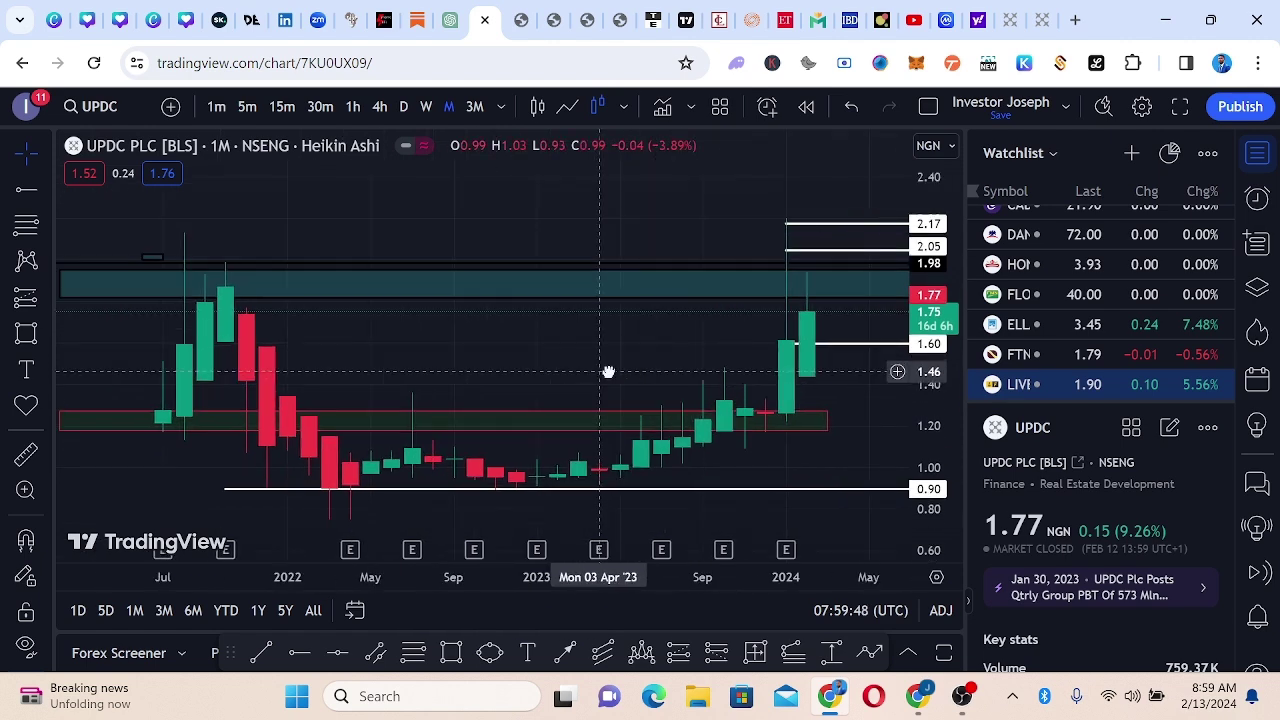
- Switch UPDC to weekly candles and frame 2021 into 2024 with all levels and zones visible
click(424, 107)
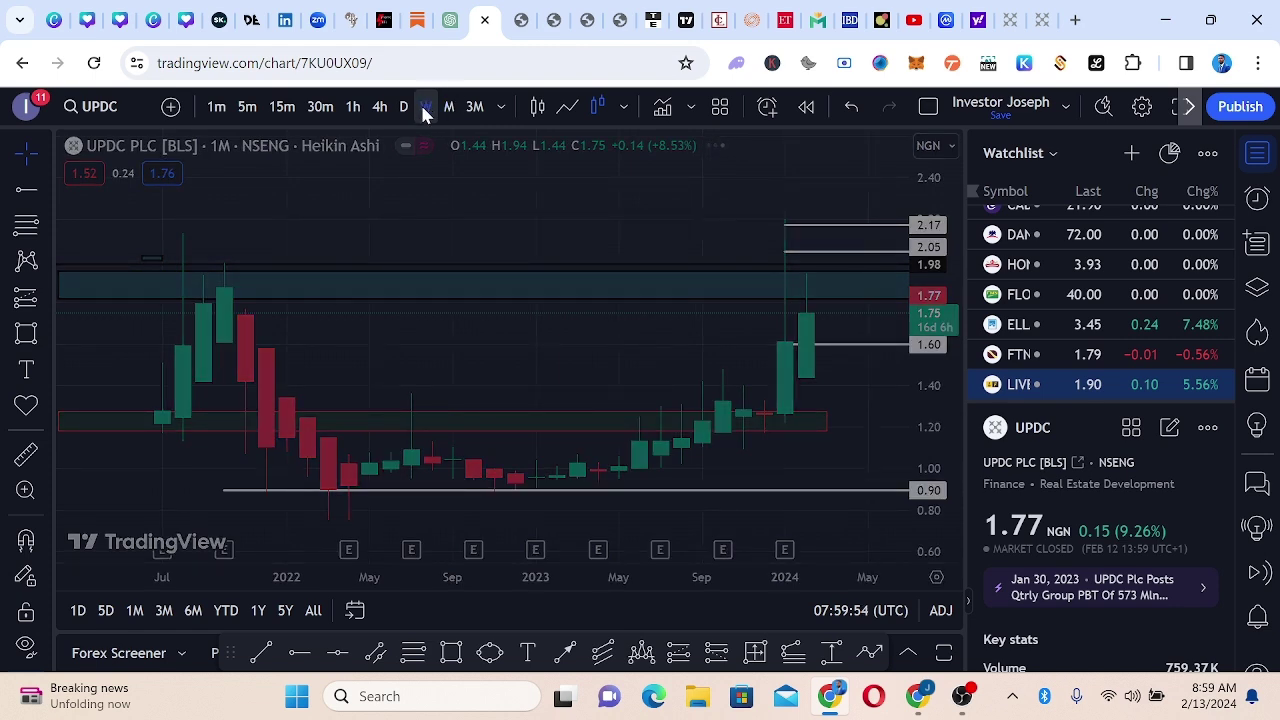
scroll(618, 320, up, 2)
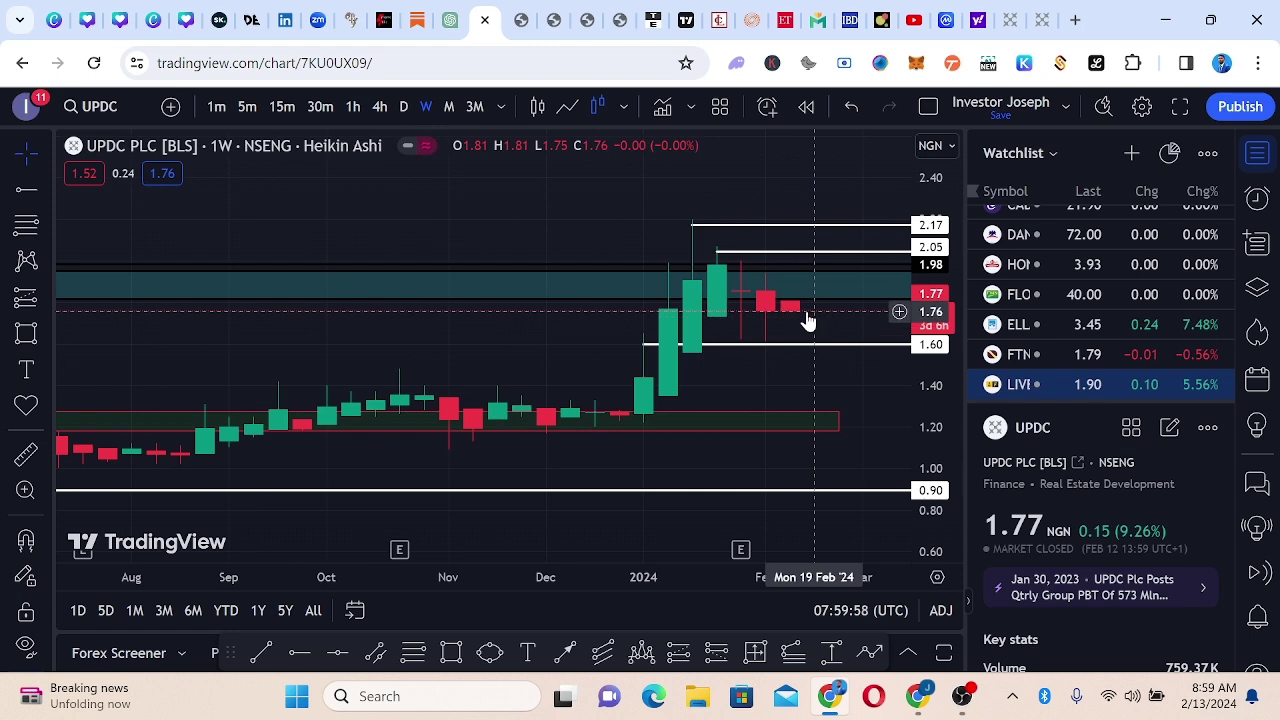
scroll(806, 320, down, 2)
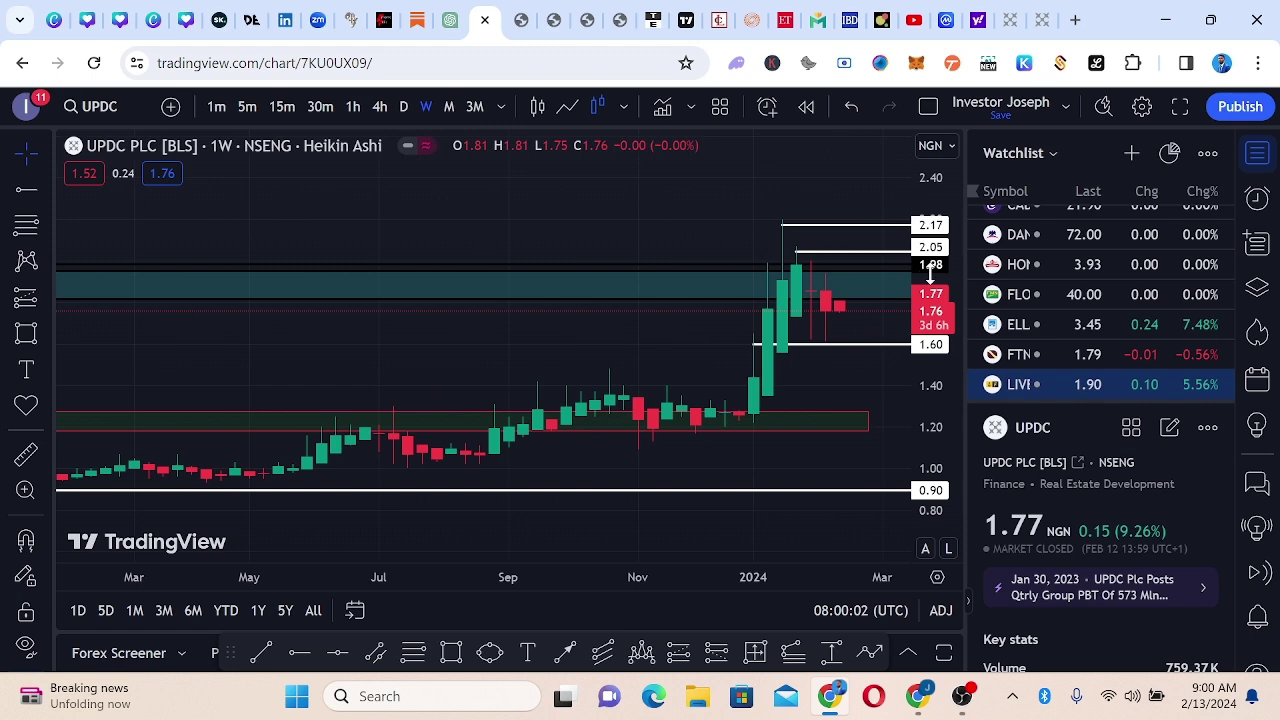
drag(925, 262, 930, 275)
scroll(471, 277, down, 6)
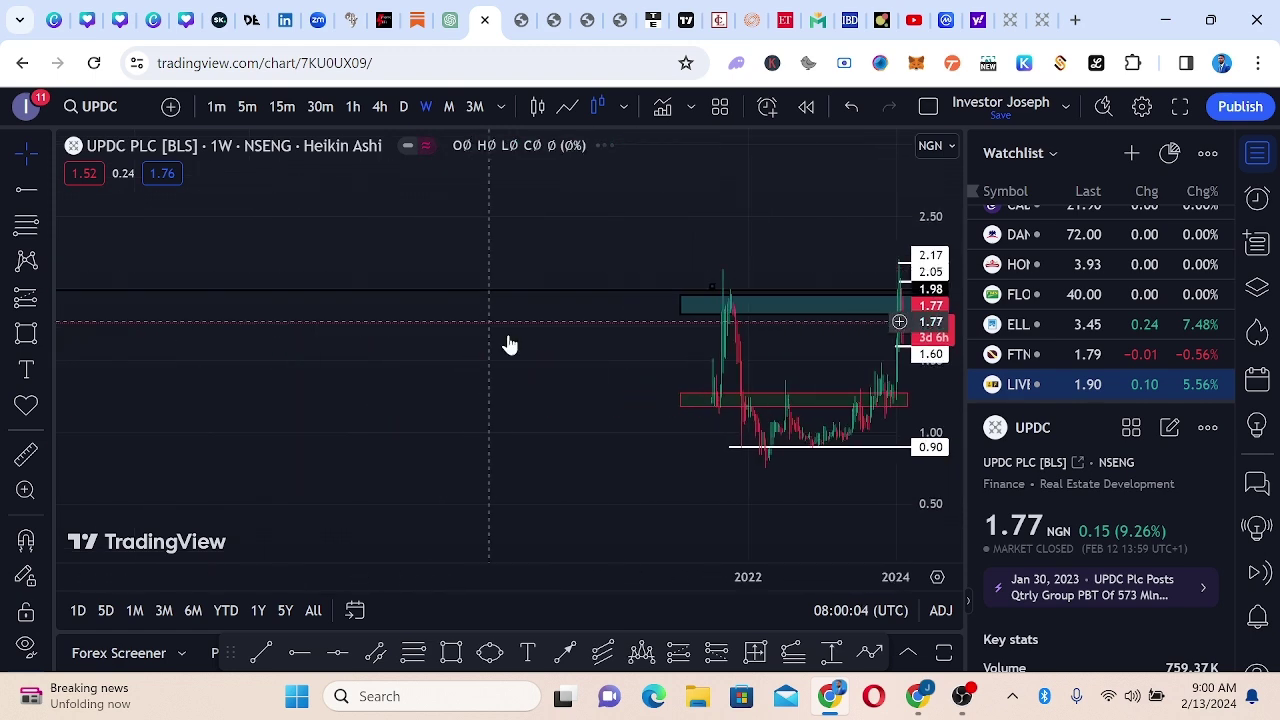
drag(821, 369, 509, 337)
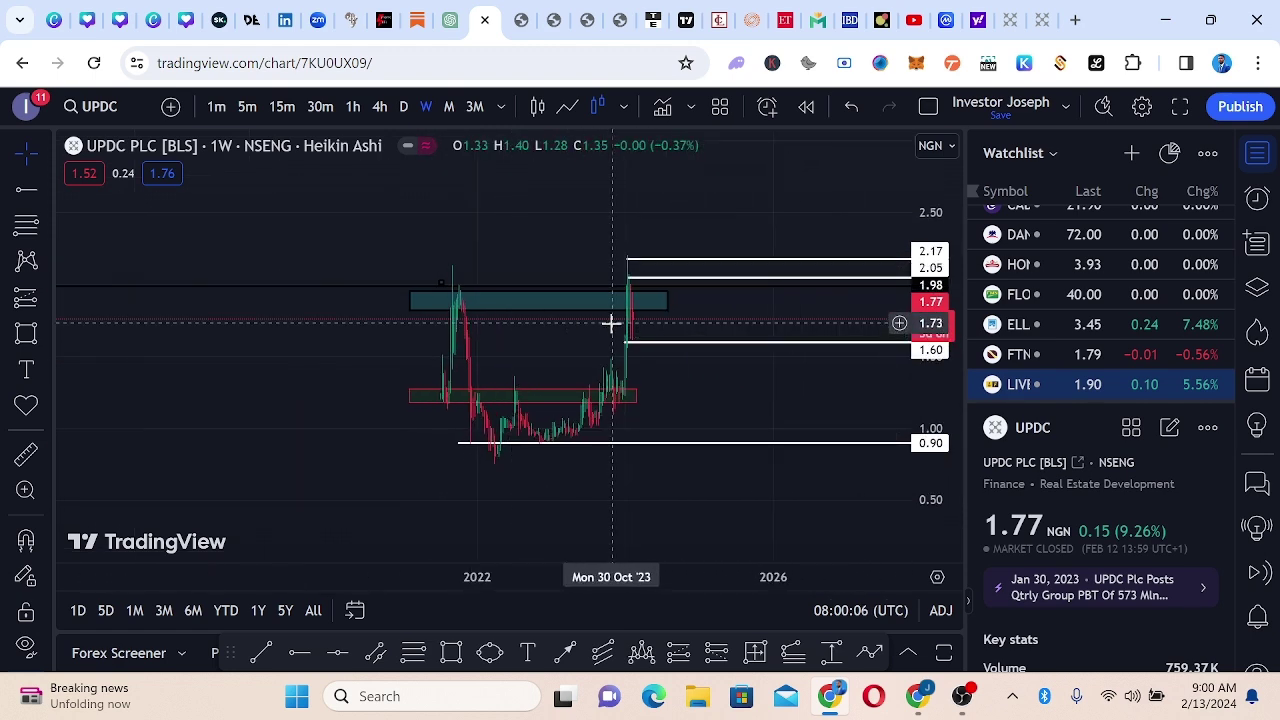
scroll(454, 330, up, 2)
drag(420, 340, 591, 346)
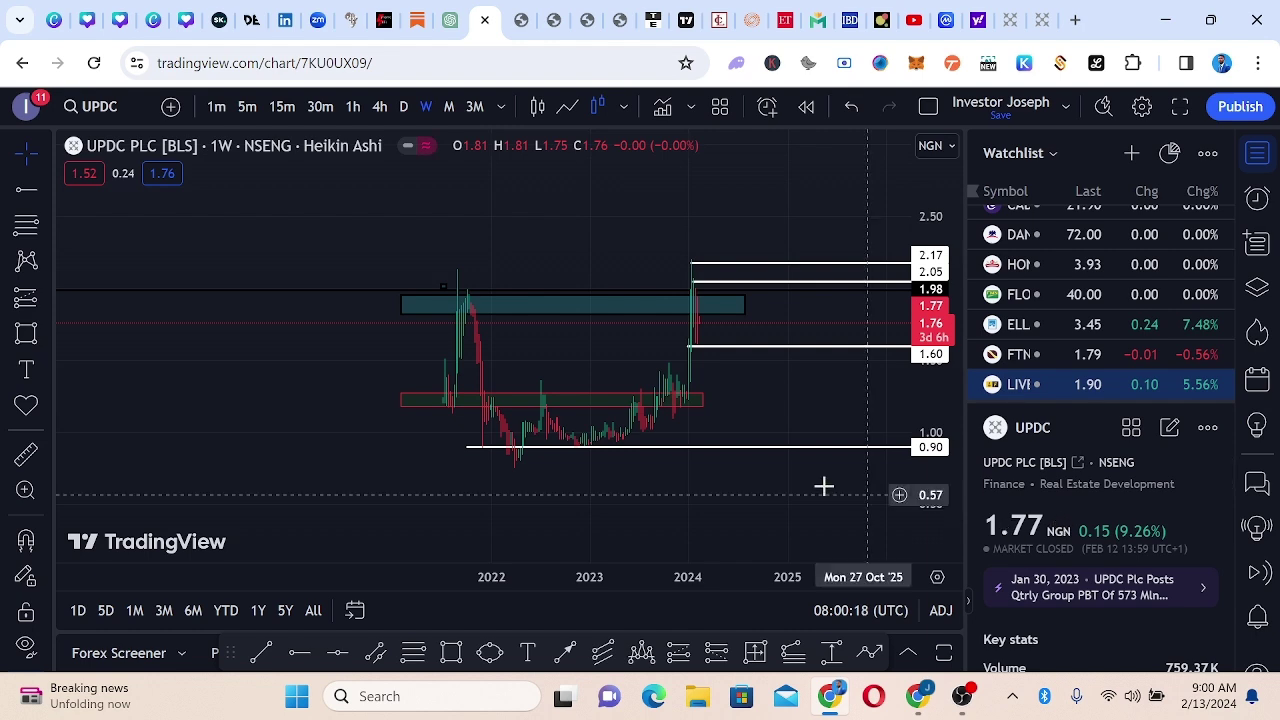
scroll(718, 375, up, 3)
drag(651, 391, 810, 394)
scroll(1095, 330, up, 2)
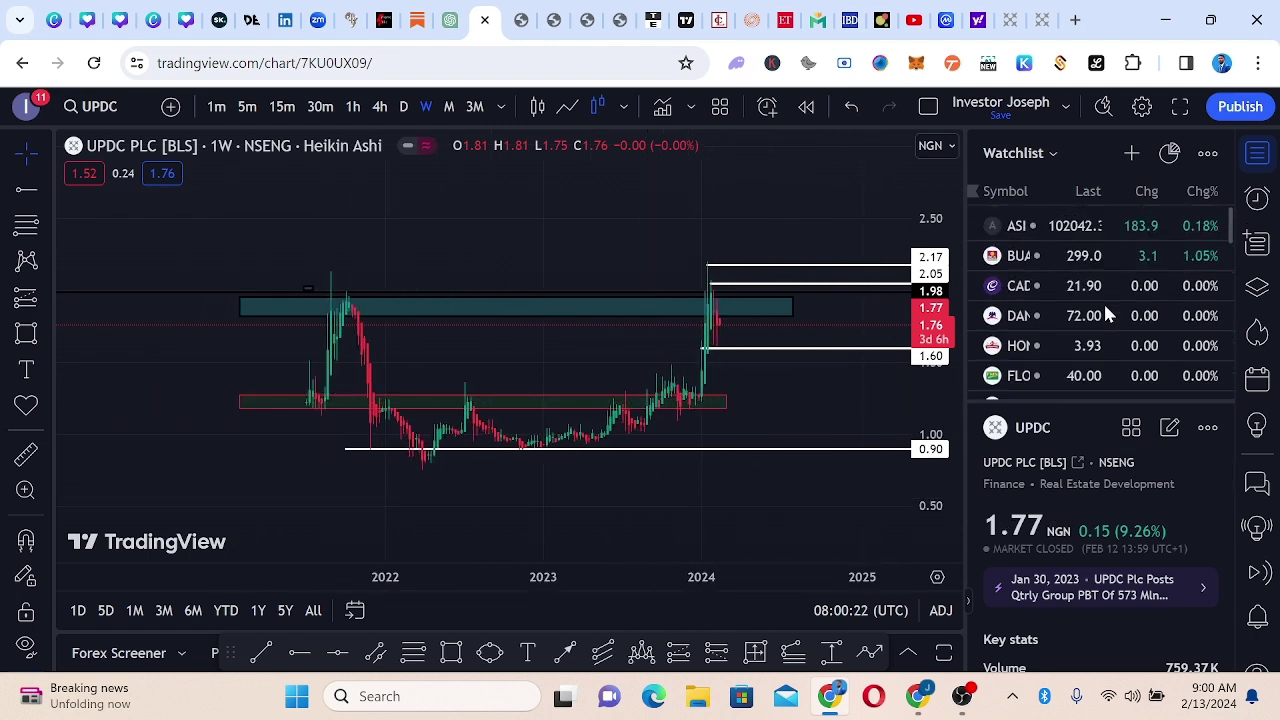
- Open the All-Share Index chart and pan to its recent rally
click(1085, 226)
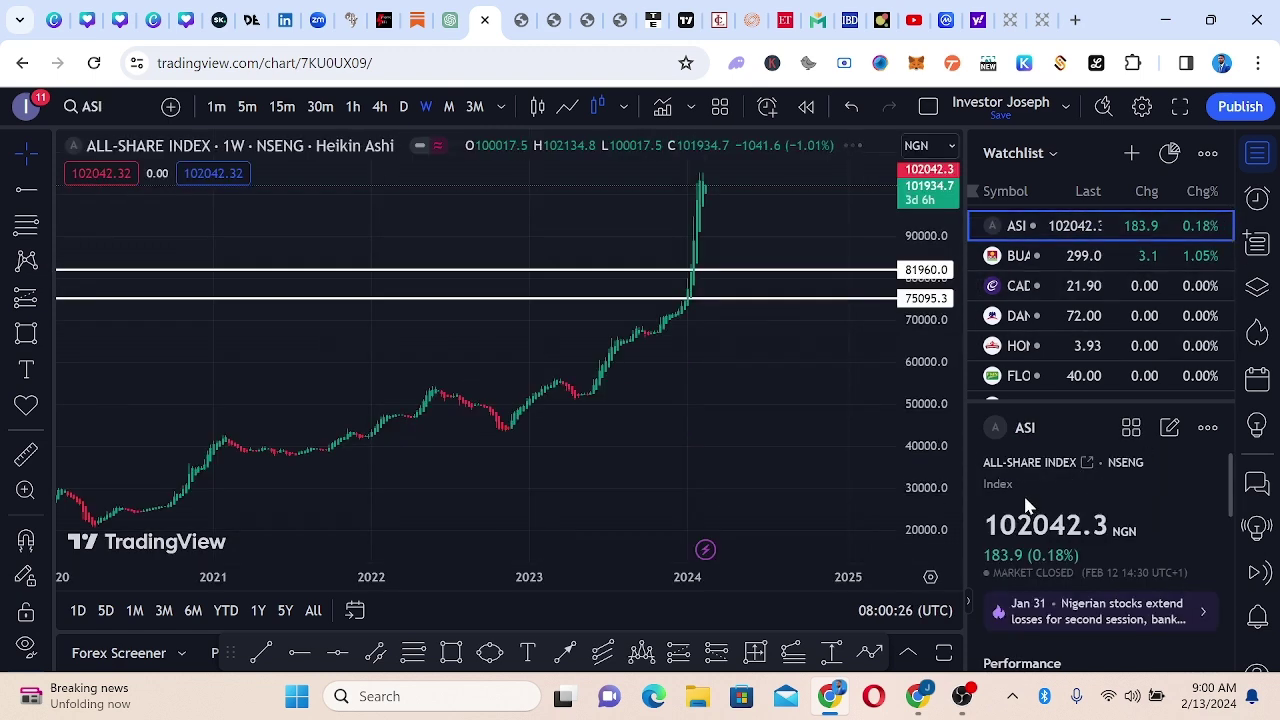
drag(940, 208, 913, 226)
scroll(769, 231, up, 5)
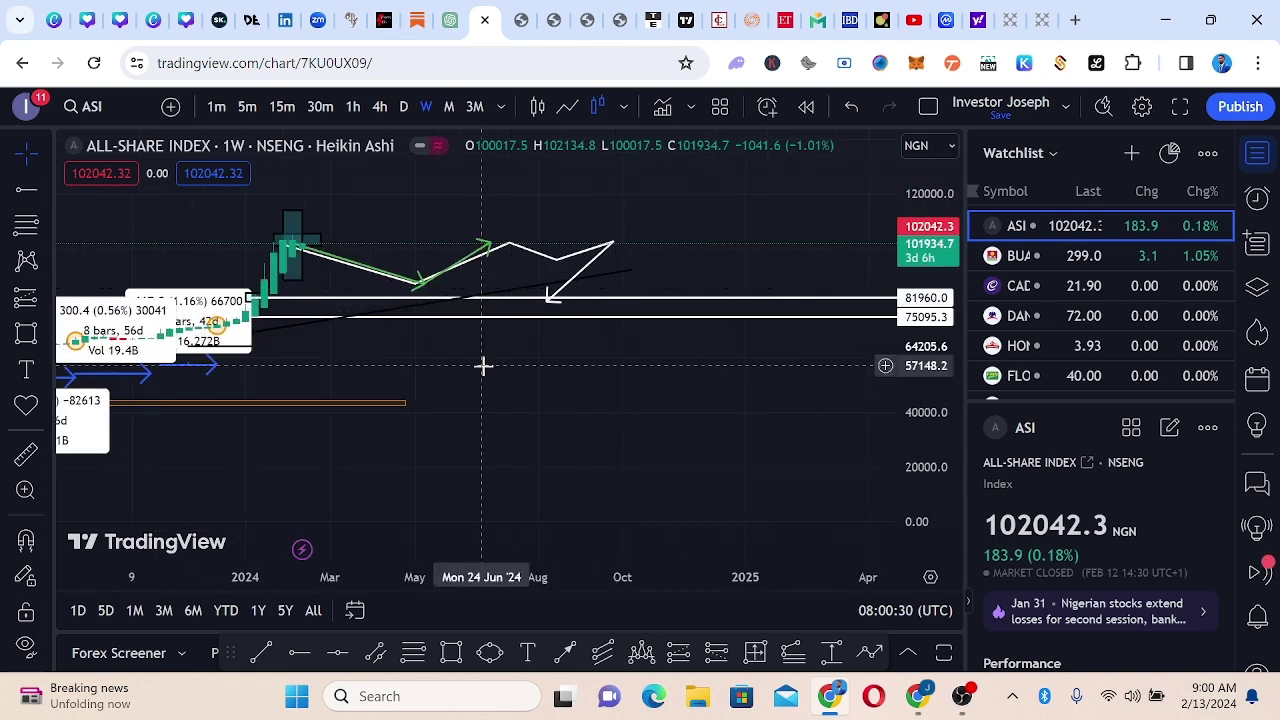
drag(486, 366, 784, 337)
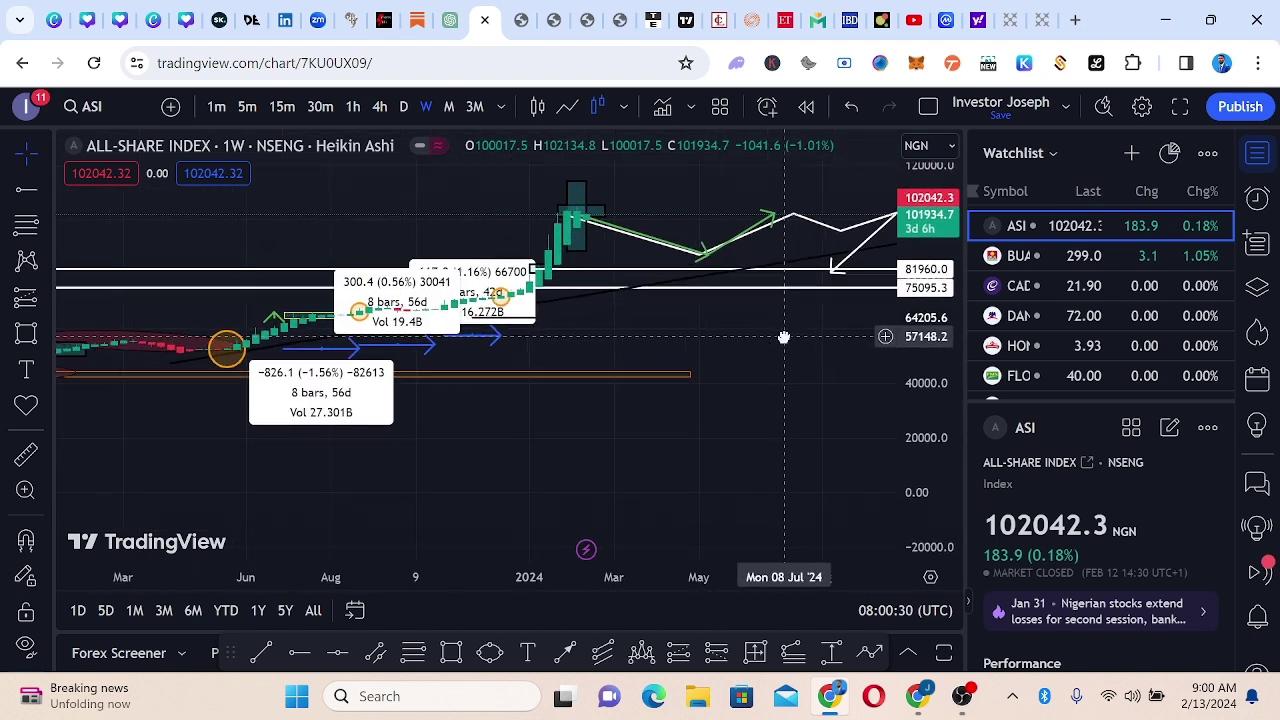
- Put the ASI chart on daily candles and centre the recent boxed consolidation
click(404, 110)
drag(720, 309, 651, 386)
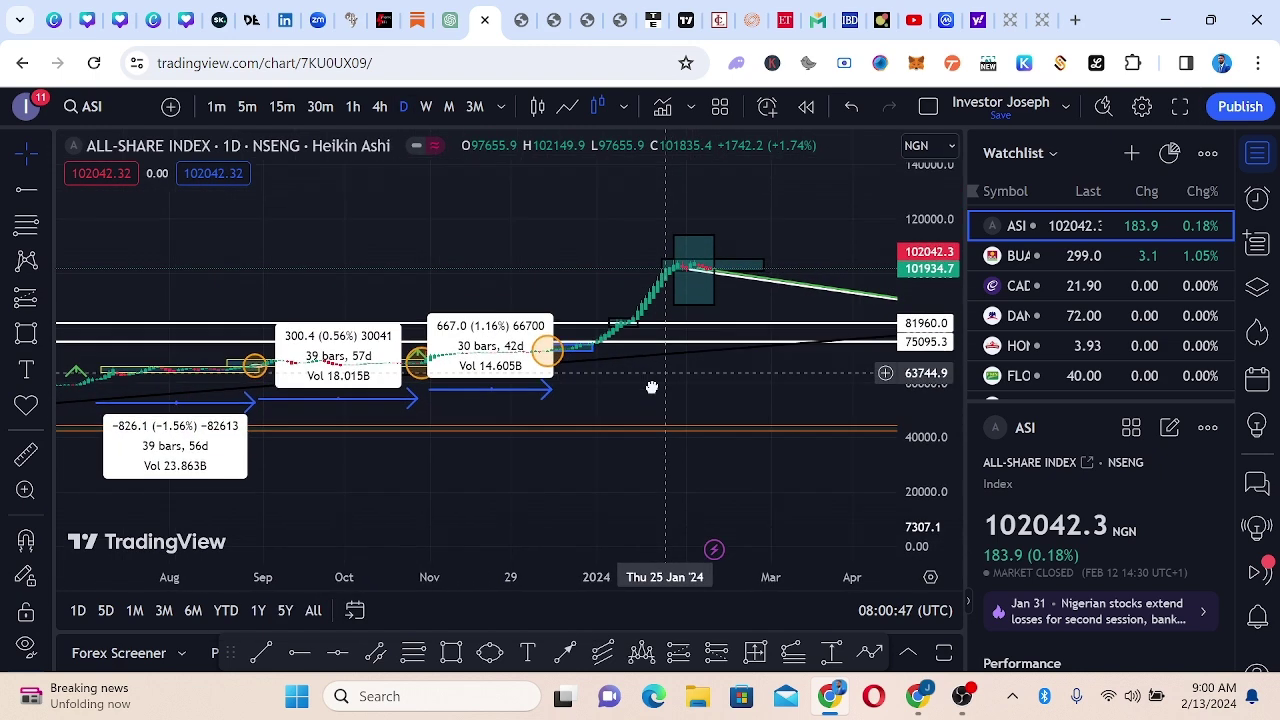
scroll(730, 300, up, 3)
drag(634, 286, 766, 209)
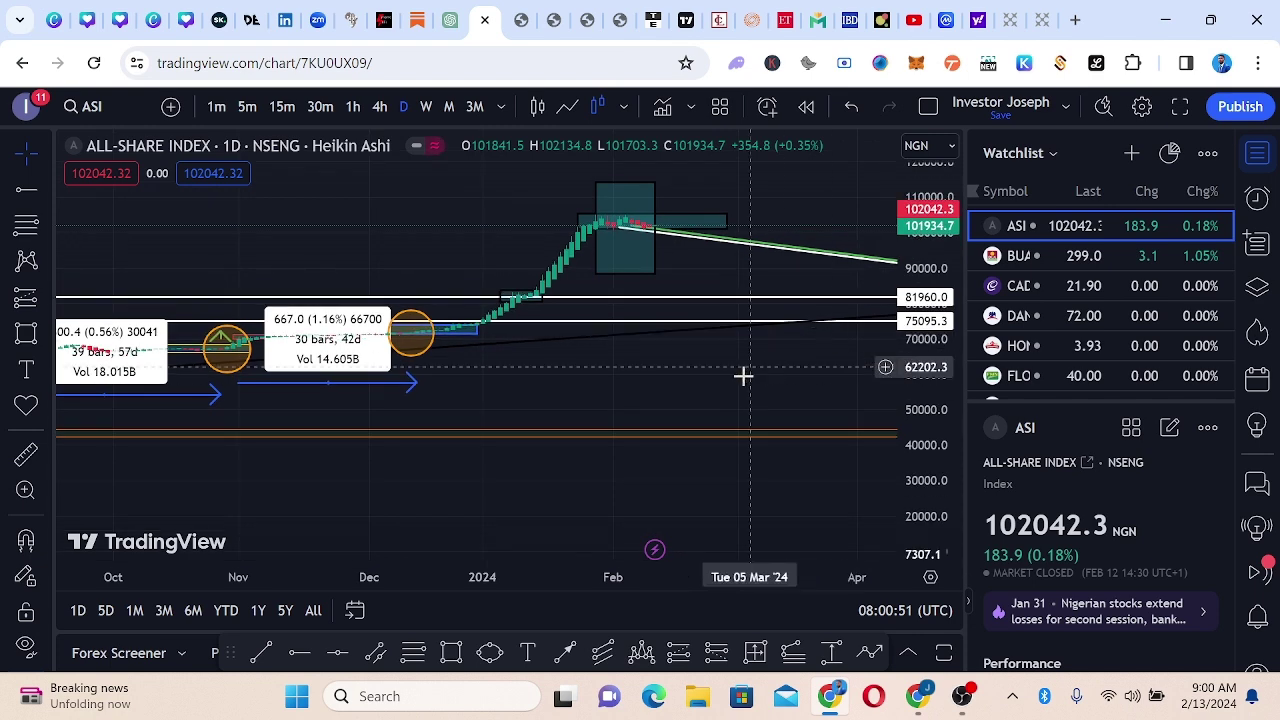
drag(818, 241, 728, 331)
scroll(735, 312, up, 3)
drag(646, 280, 757, 260)
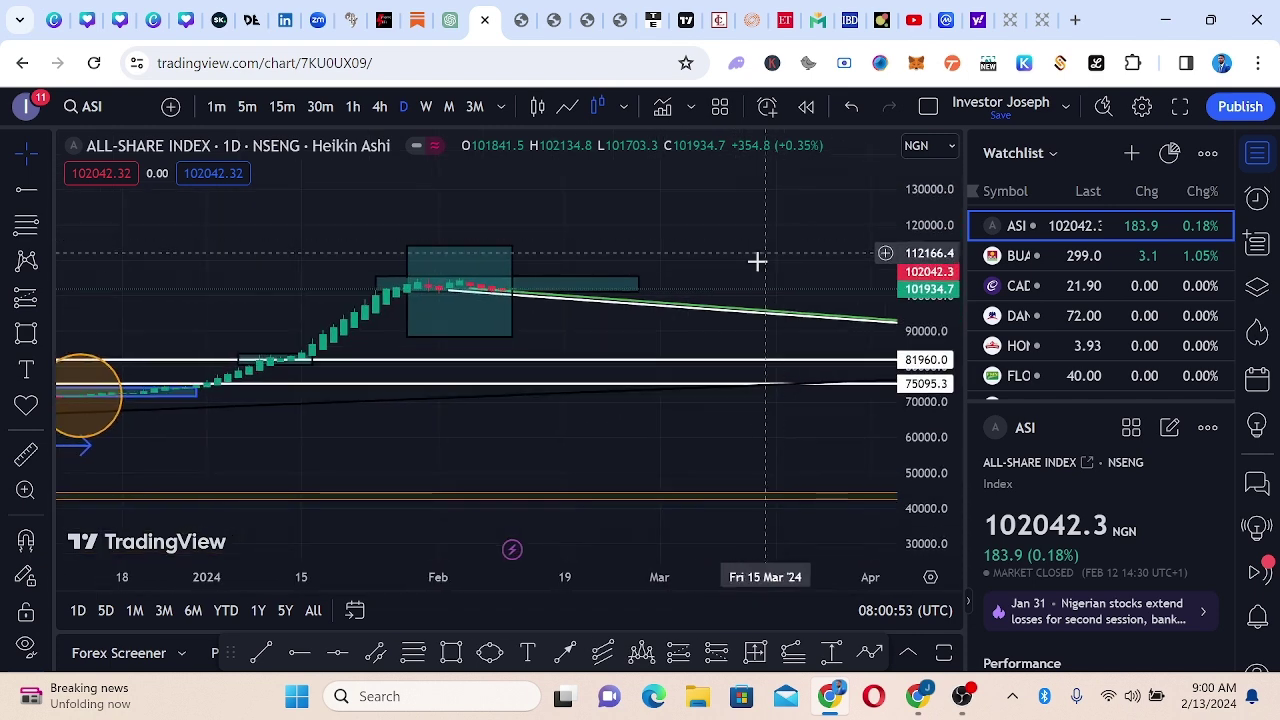
scroll(700, 256, up, 2)
mouse_move(640, 251)
mouse_down()
mouse_move(720, 246)
mouse_move(743, 259)
mouse_up()
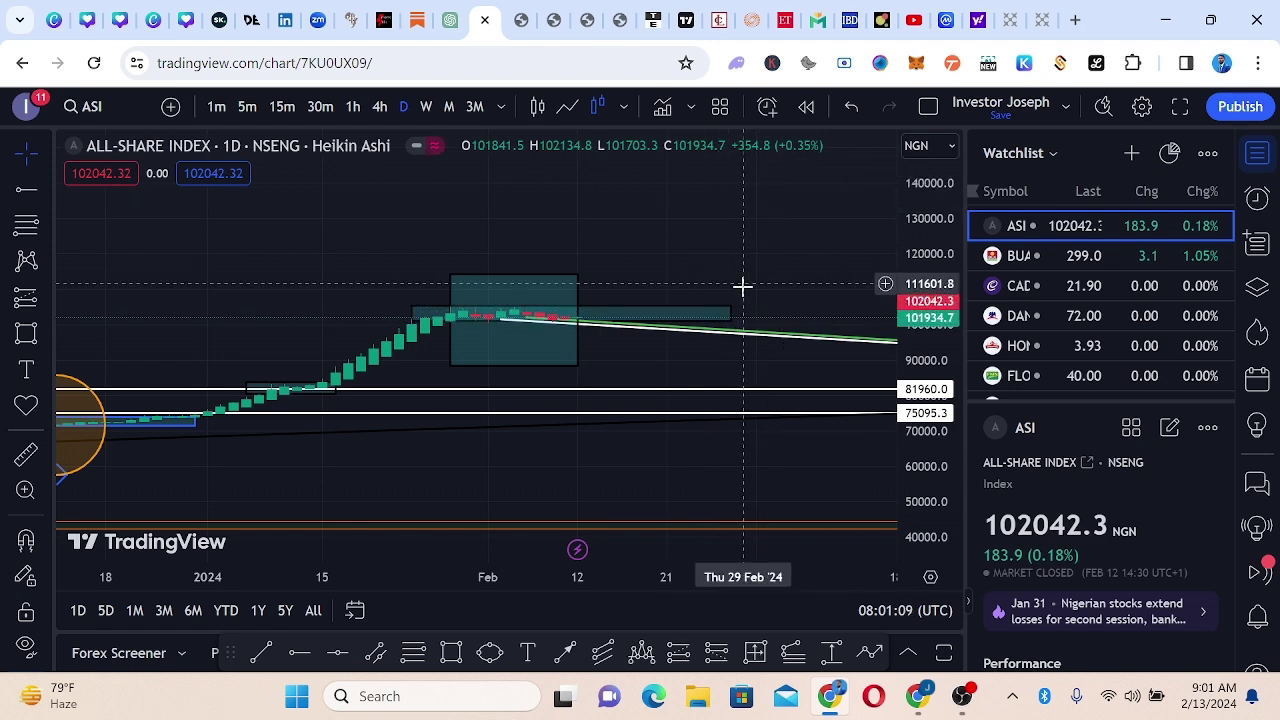
- Zoom out to show the earlier measured ranges and fit all drawings on the price scale
scroll(591, 471, down, 5)
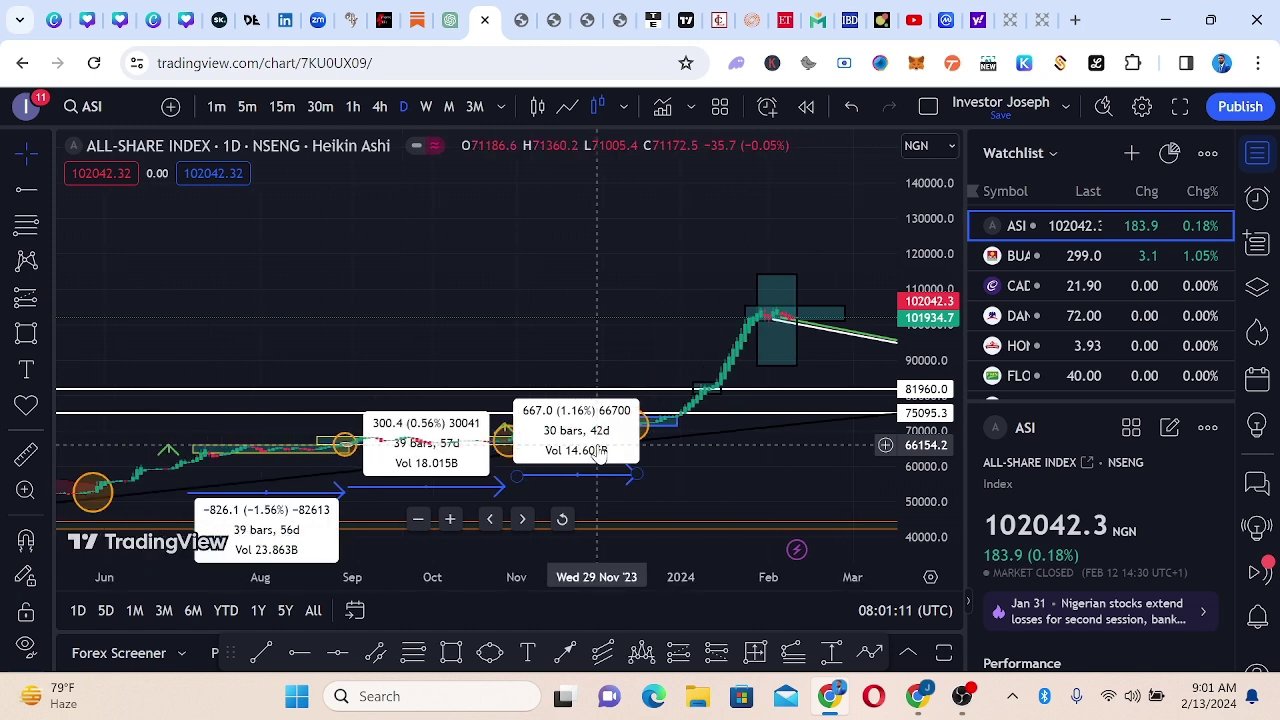
drag(581, 332, 486, 303)
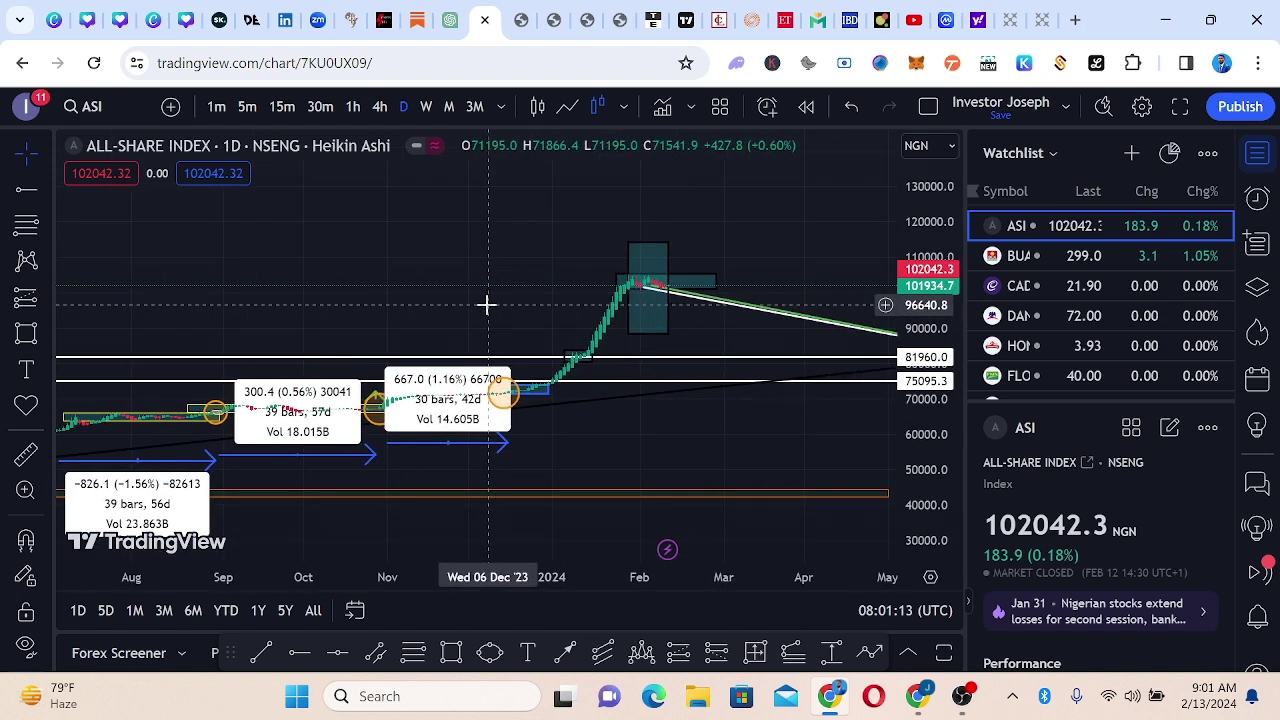
scroll(346, 306, down, 2)
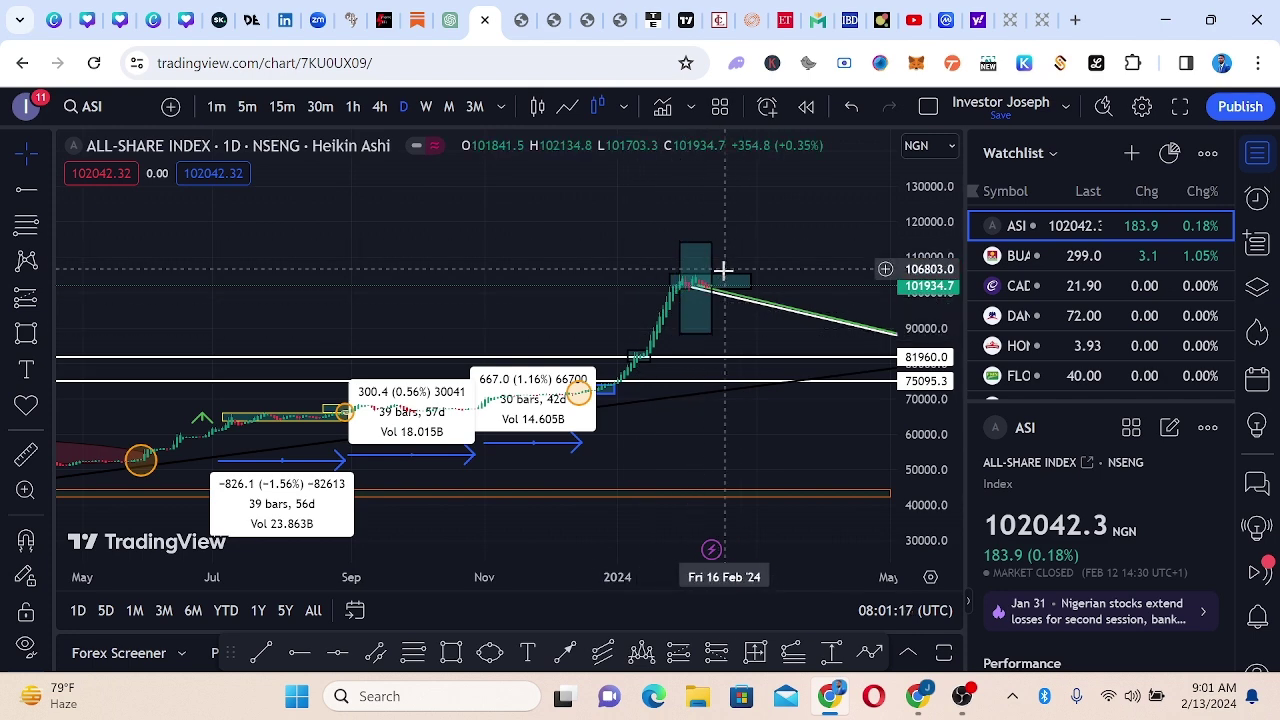
scroll(403, 320, down, 2)
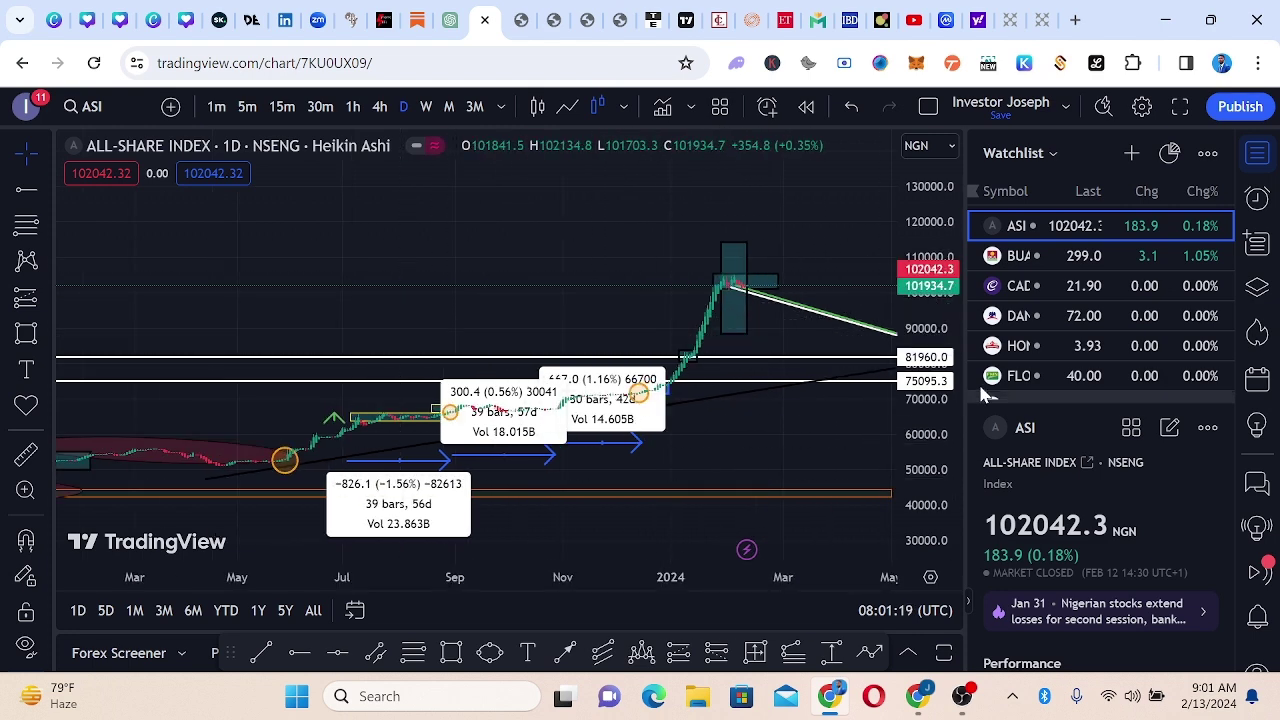
drag(940, 295, 940, 345)
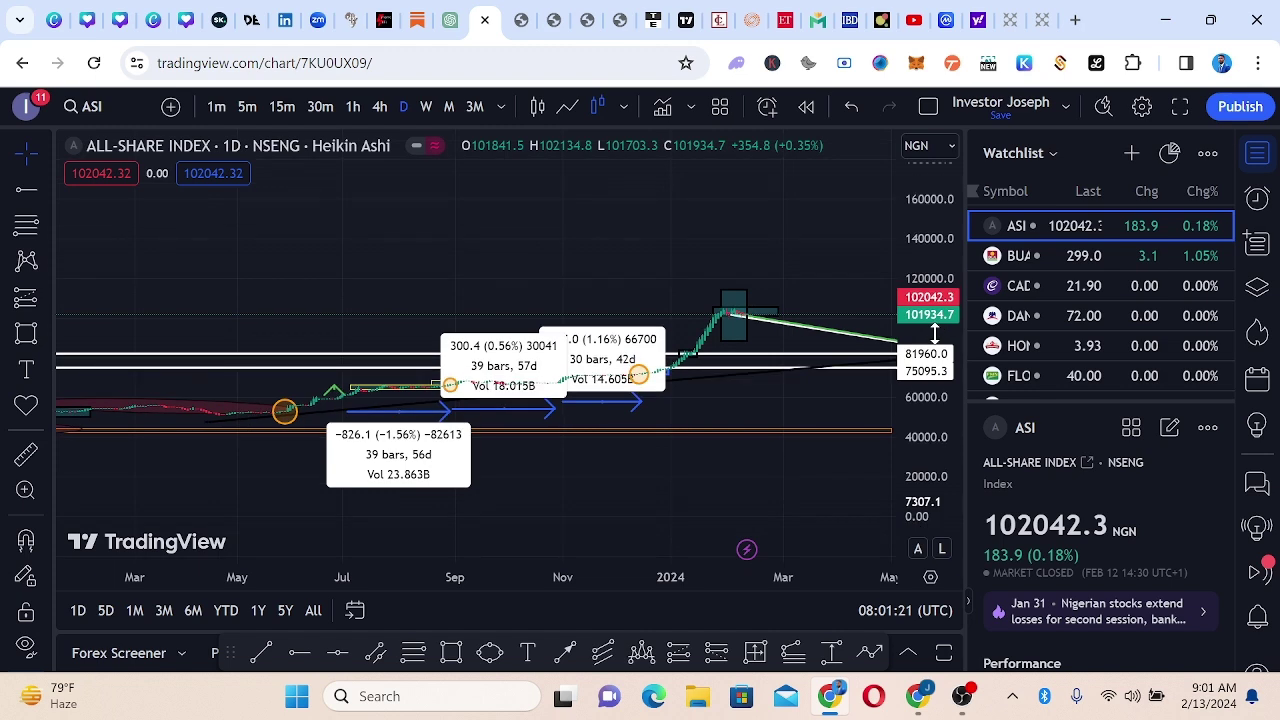
click(911, 22)
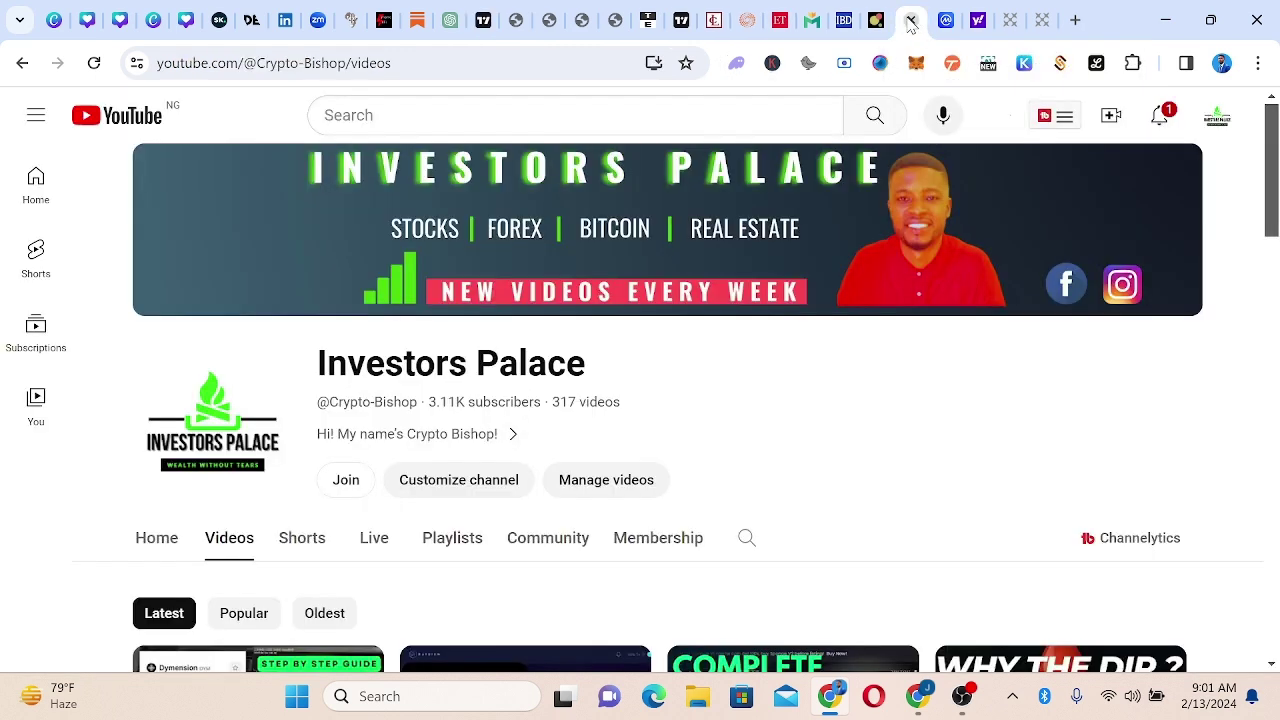